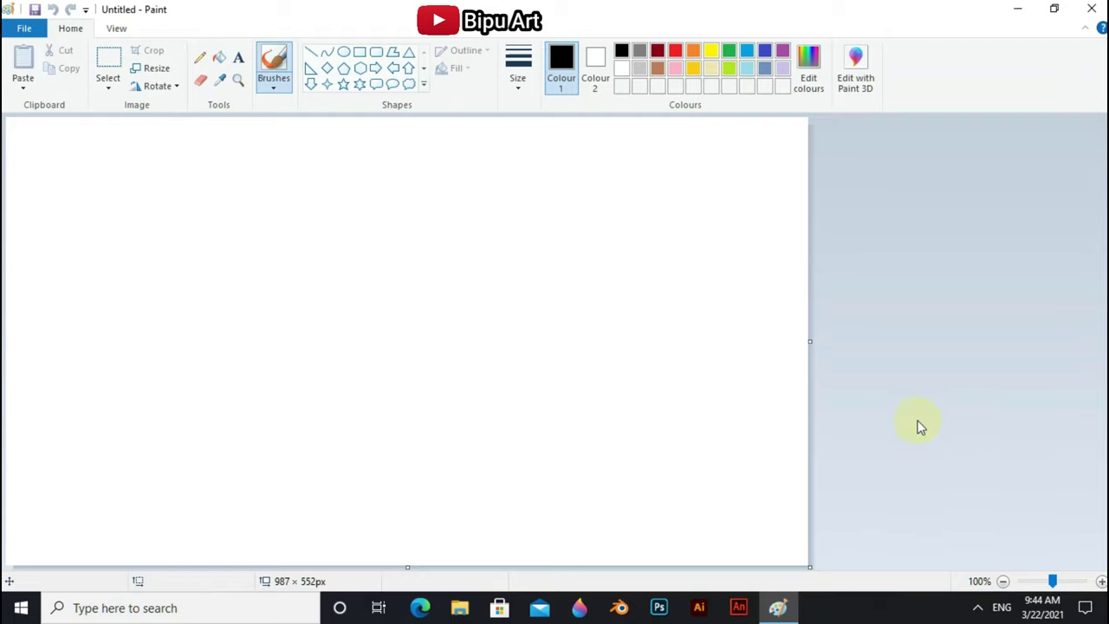
Step: Resize the canvas in pixels, aspect ratio unlocked, to 987 × 552
{"action": "left_click", "coordinate": [145, 71]}
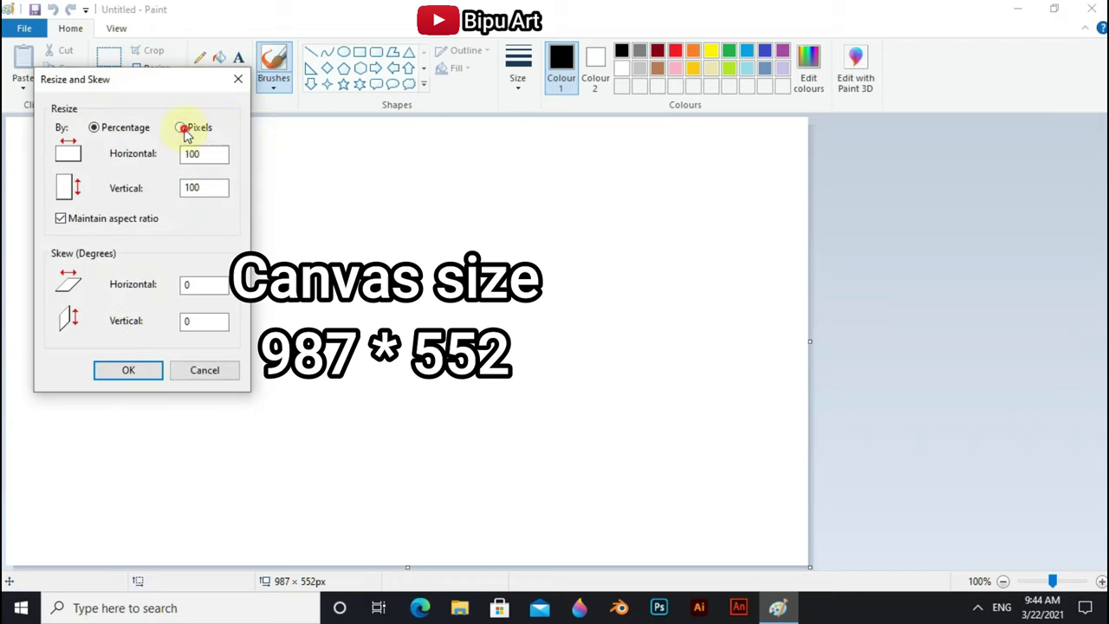
{"action": "left_click", "coordinate": [61, 218]}
{"action": "left_click", "coordinate": [203, 153]}
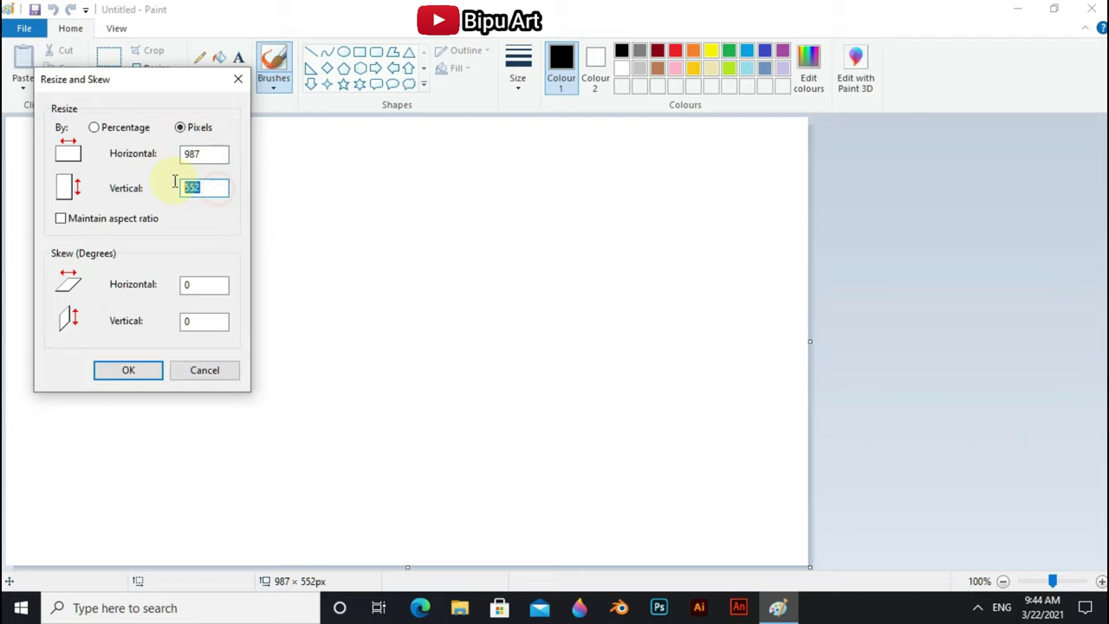
{"action": "left_click", "coordinate": [149, 379]}
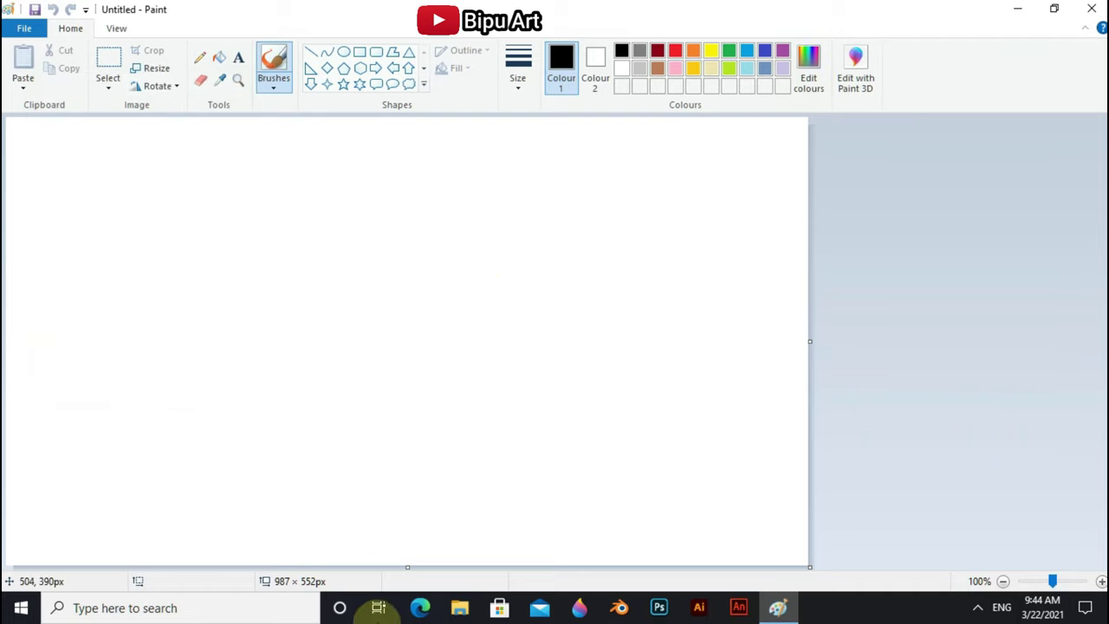
Step: Pick aqua as the colour and draw a circle near the top centre
{"action": "left_click", "coordinate": [804, 80]}
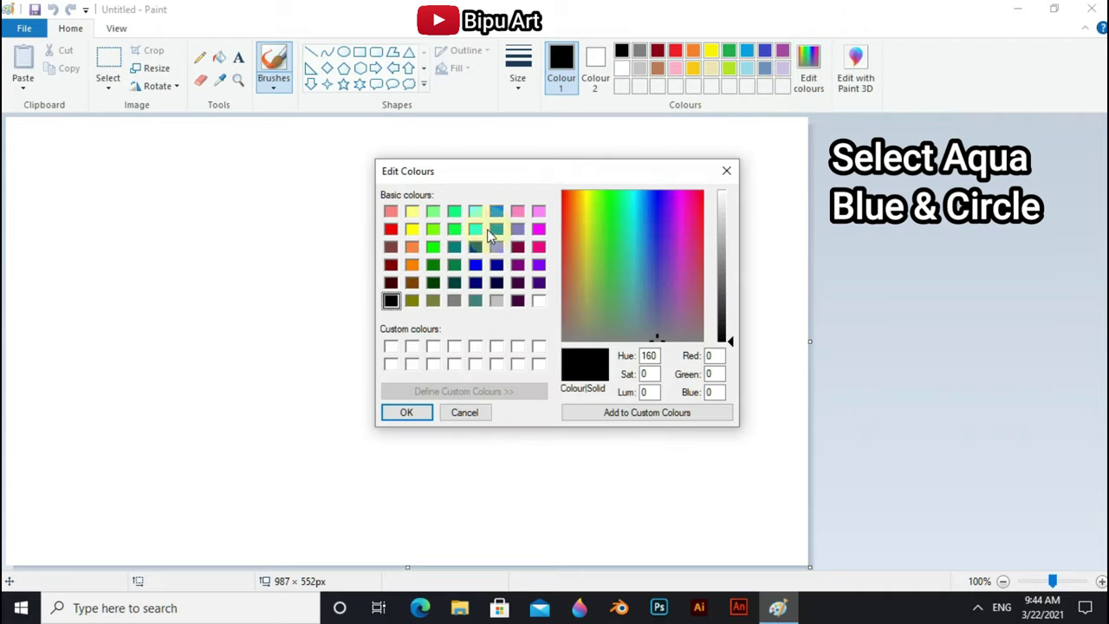
{"action": "left_click", "coordinate": [476, 230]}
{"action": "left_click", "coordinate": [411, 413]}
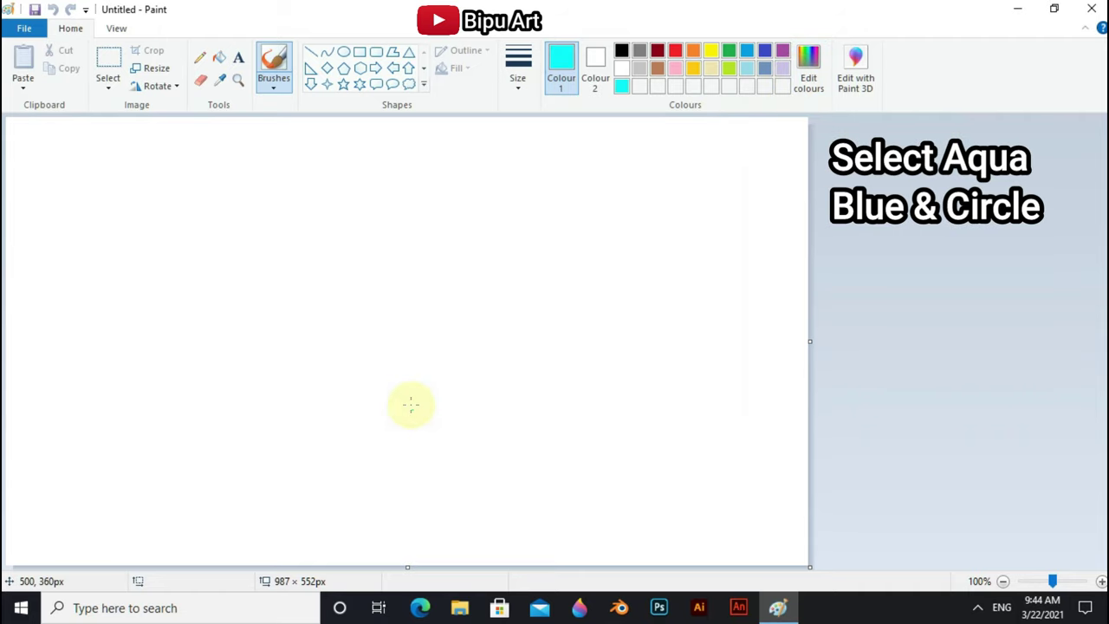
{"action": "left_click", "coordinate": [344, 54]}
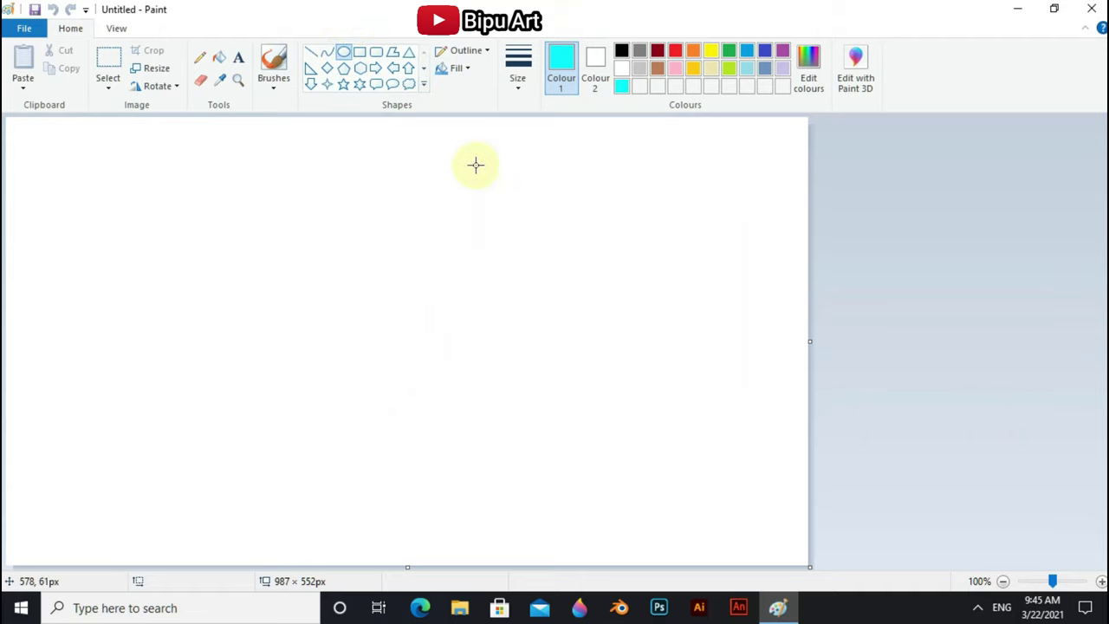
{"action": "left_click_drag", "start_coordinate": [476, 164], "coordinate": [638, 321]}
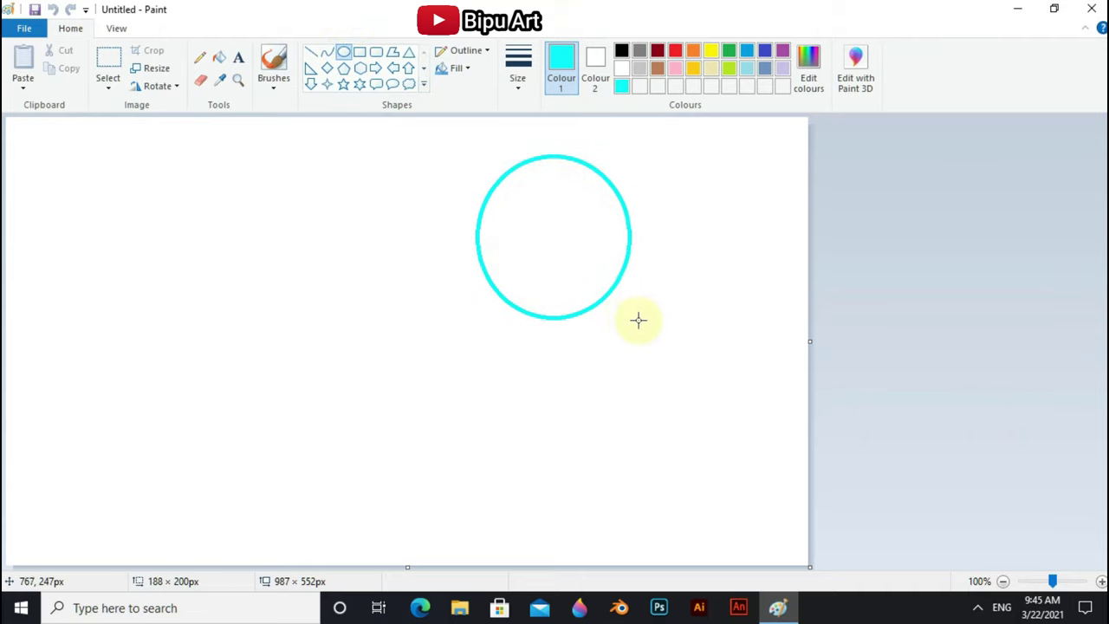
Step: Nudge and shrink the circle, then flood the background around it with aqua
{"action": "left_click_drag", "start_coordinate": [638, 320], "coordinate": [632, 309]}
{"action": "left_click_drag", "start_coordinate": [571, 248], "coordinate": [558, 259]}
{"action": "left_click_drag", "start_coordinate": [619, 317], "coordinate": [604, 303]}
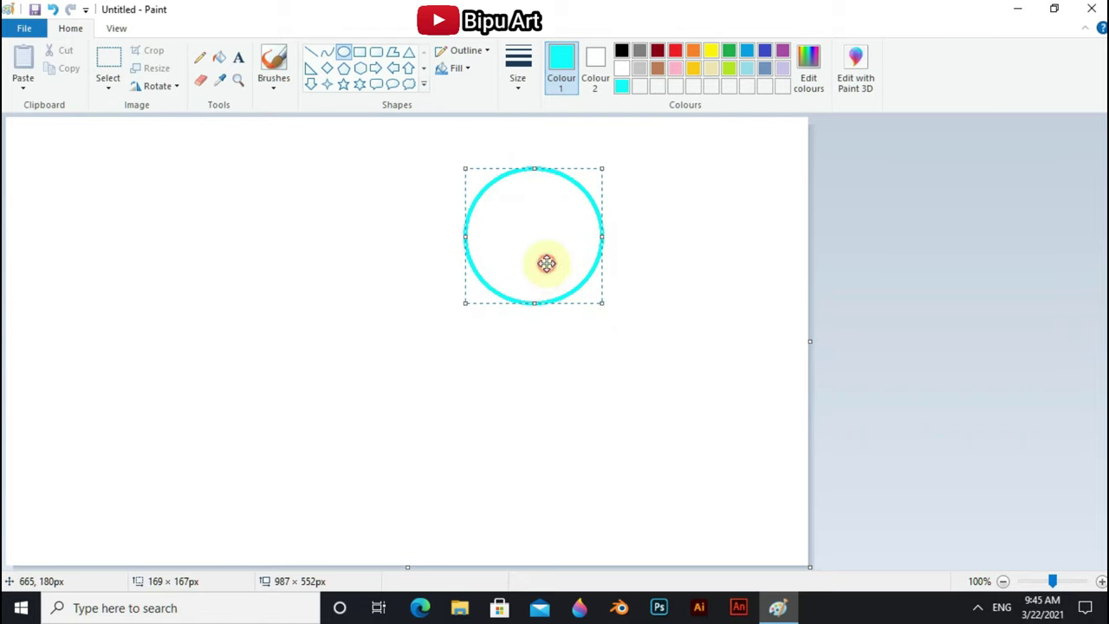
{"action": "left_click", "coordinate": [282, 141]}
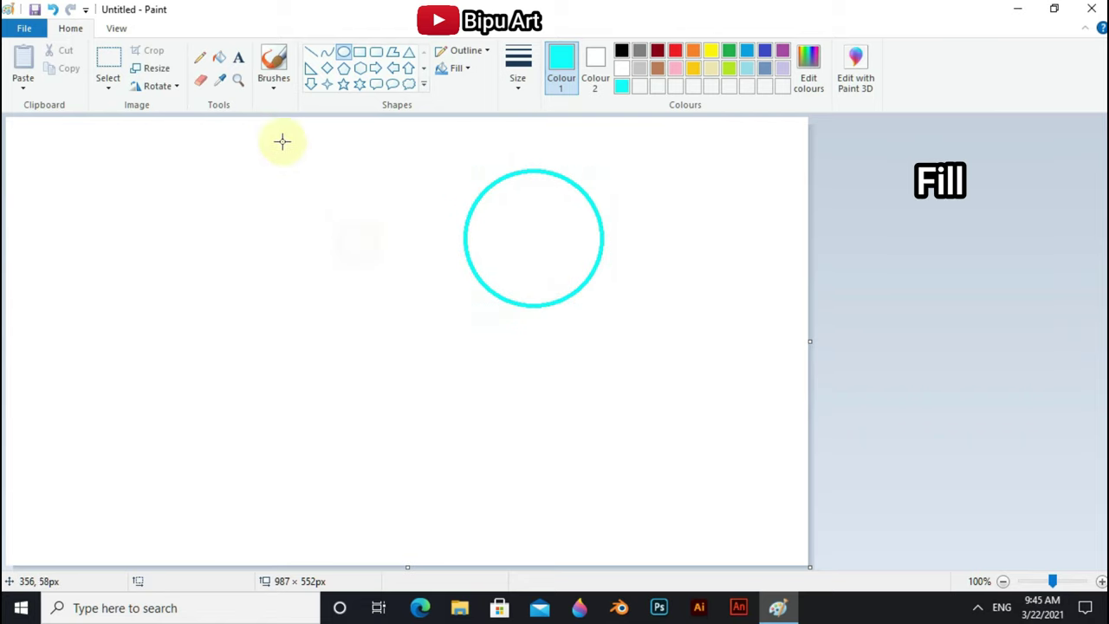
{"action": "left_click", "coordinate": [220, 65]}
{"action": "left_click", "coordinate": [384, 226]}
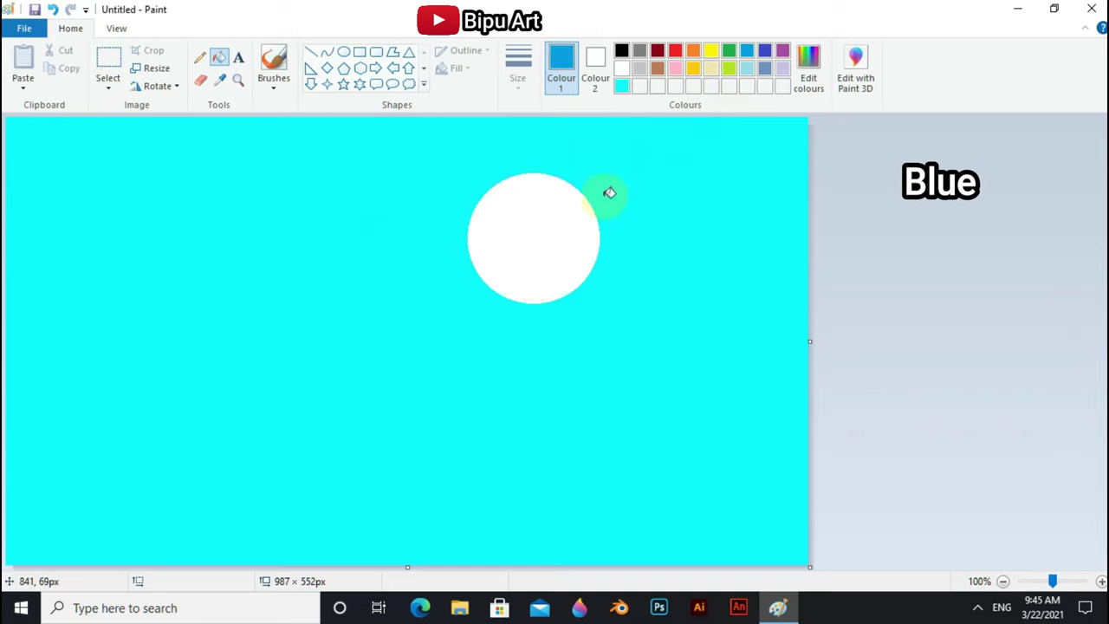
Step: Draw a larger circle around the moon and fill outside it blue
{"action": "left_click", "coordinate": [344, 53]}
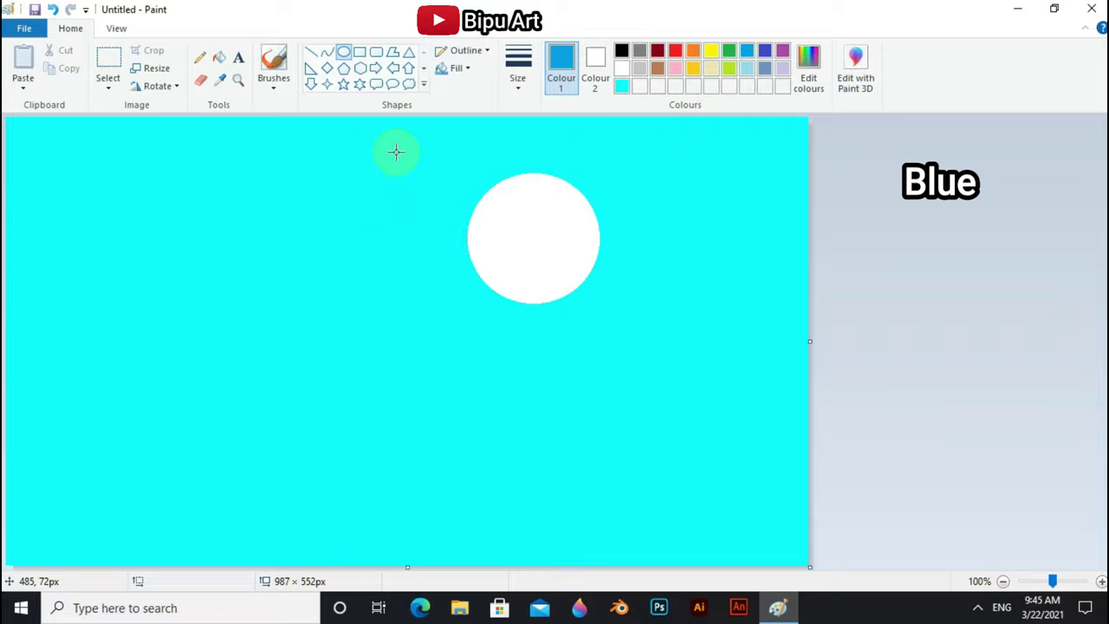
{"action": "left_click_drag", "start_coordinate": [396, 153], "coordinate": [691, 407]}
{"action": "left_click_drag", "start_coordinate": [602, 372], "coordinate": [587, 309]}
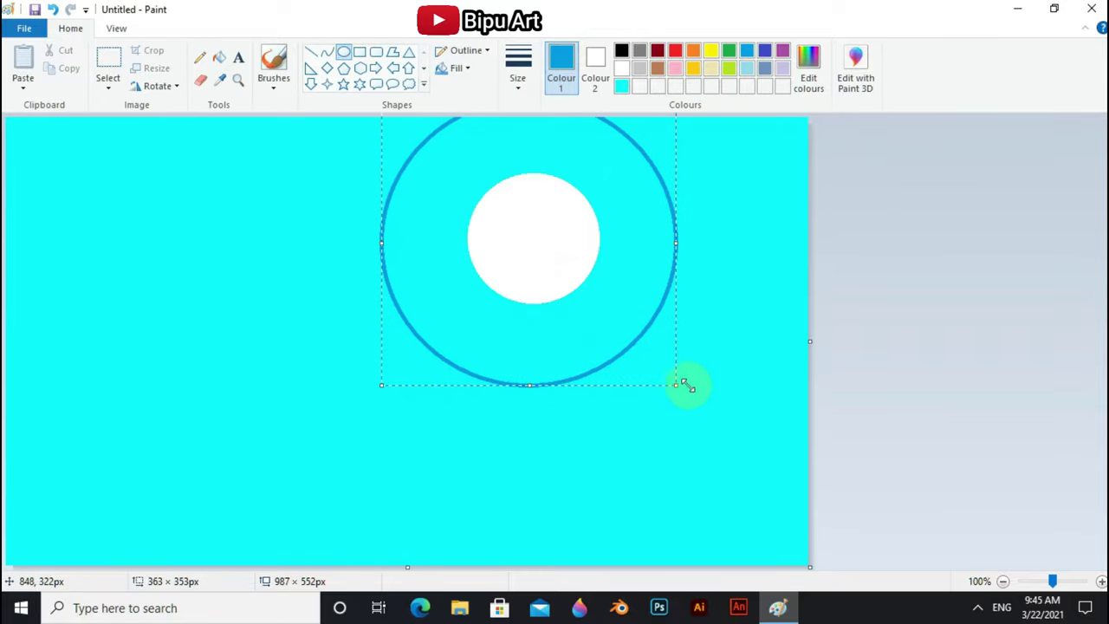
{"action": "left_click_drag", "start_coordinate": [684, 382], "coordinate": [701, 404]}
{"action": "left_click", "coordinate": [372, 186]}
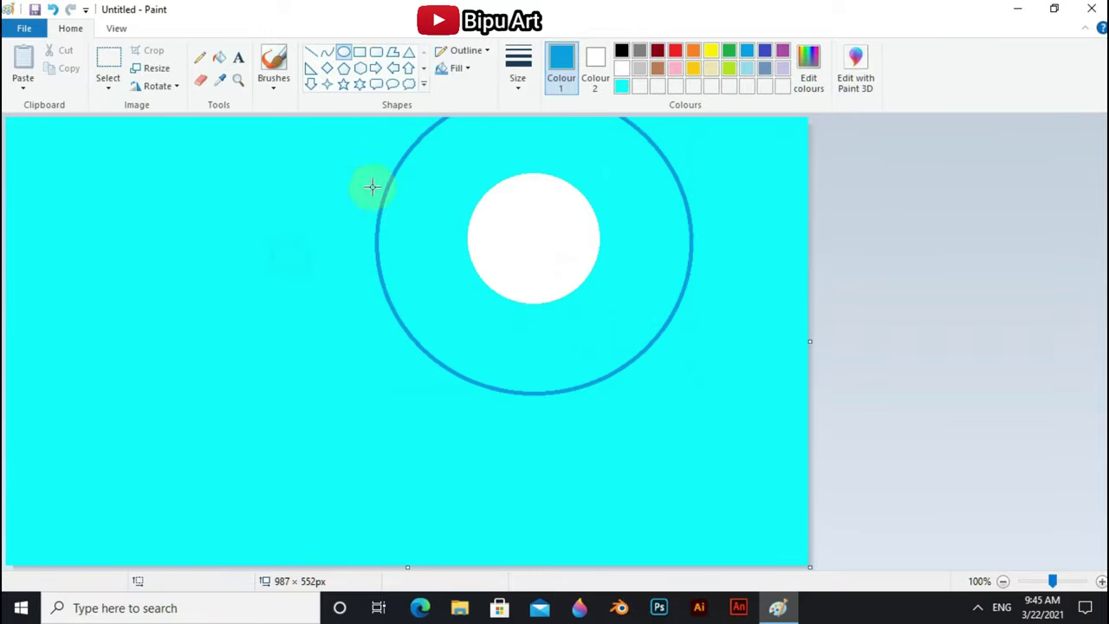
{"action": "left_click", "coordinate": [219, 57]}
{"action": "left_click", "coordinate": [218, 252]}
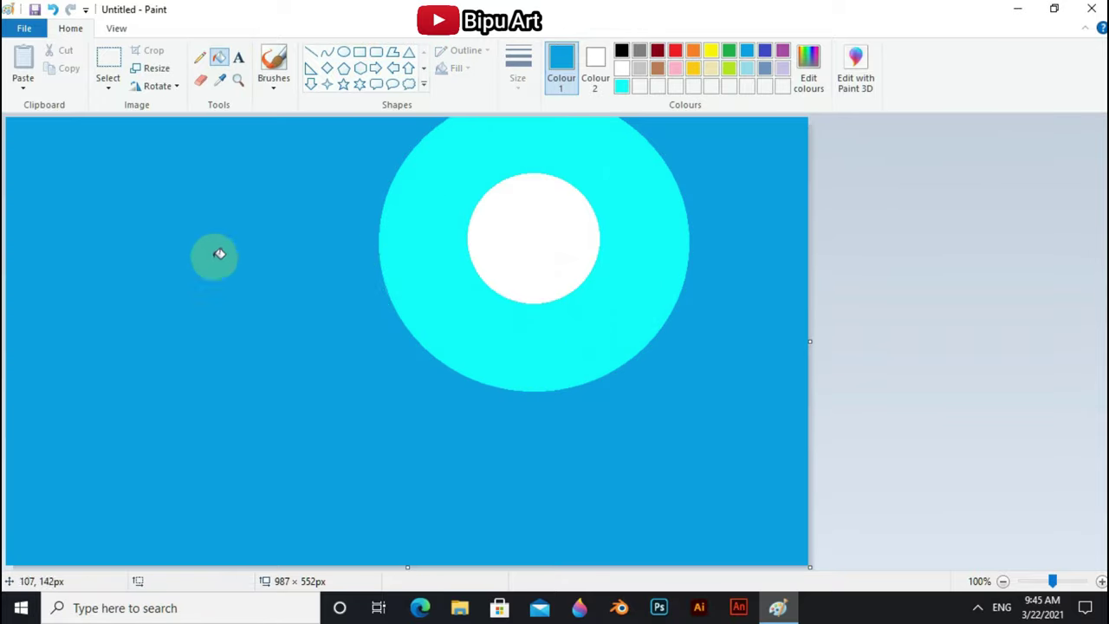
Step: Draw a bigger indigo ellipse around the rings and fill outside it indigo
{"action": "left_click", "coordinate": [763, 52]}
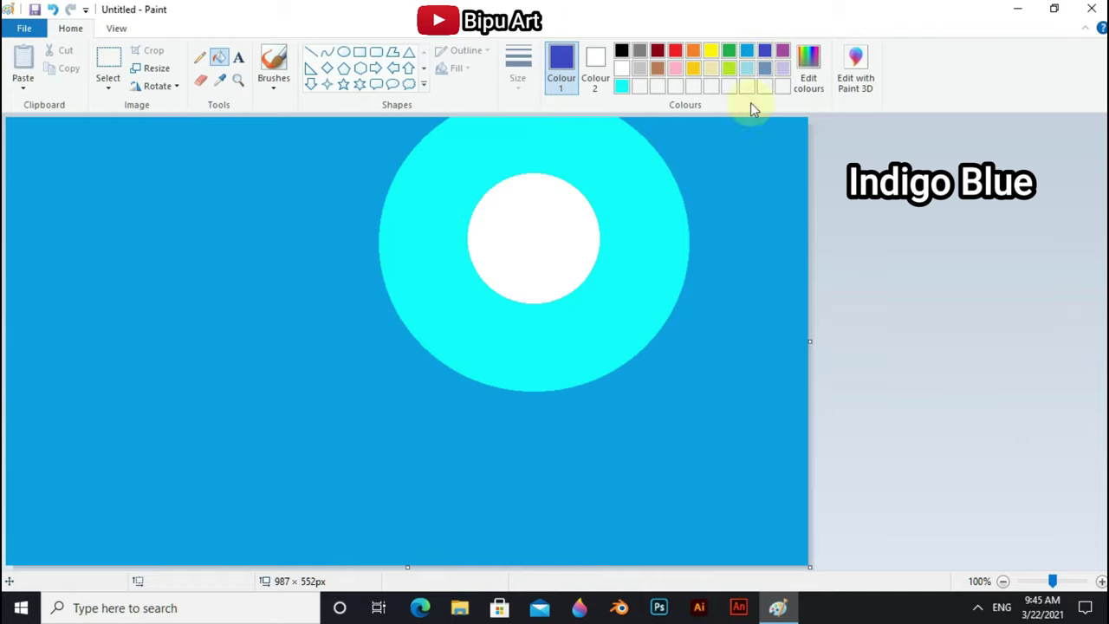
{"action": "left_click", "coordinate": [344, 52]}
{"action": "left_click_drag", "start_coordinate": [289, 193], "coordinate": [520, 440]}
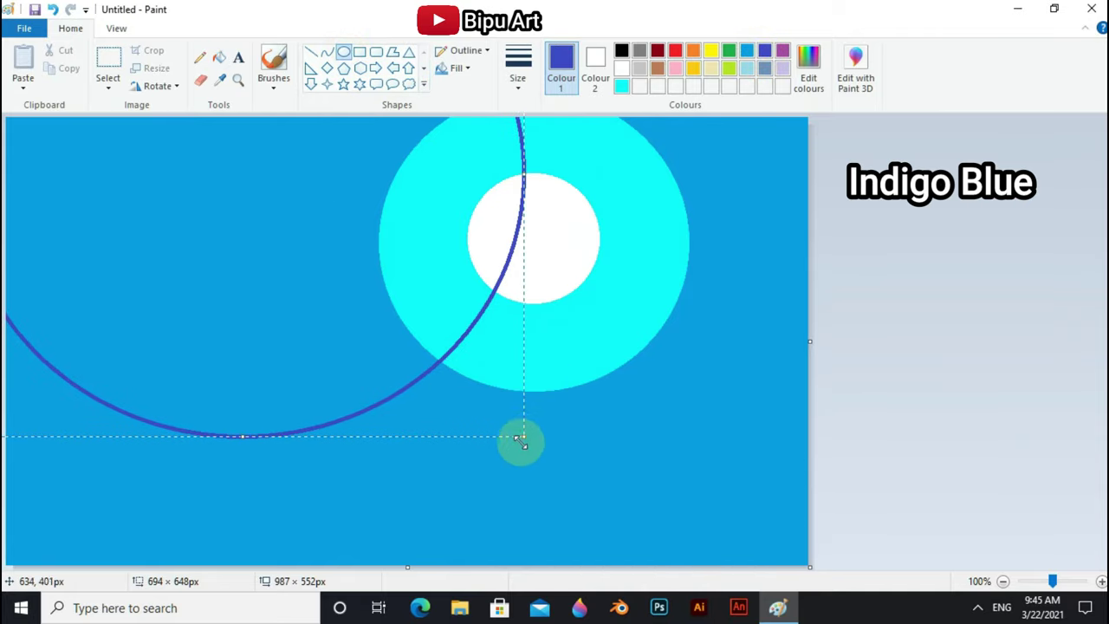
{"action": "left_click_drag", "start_coordinate": [560, 389], "coordinate": [575, 344]}
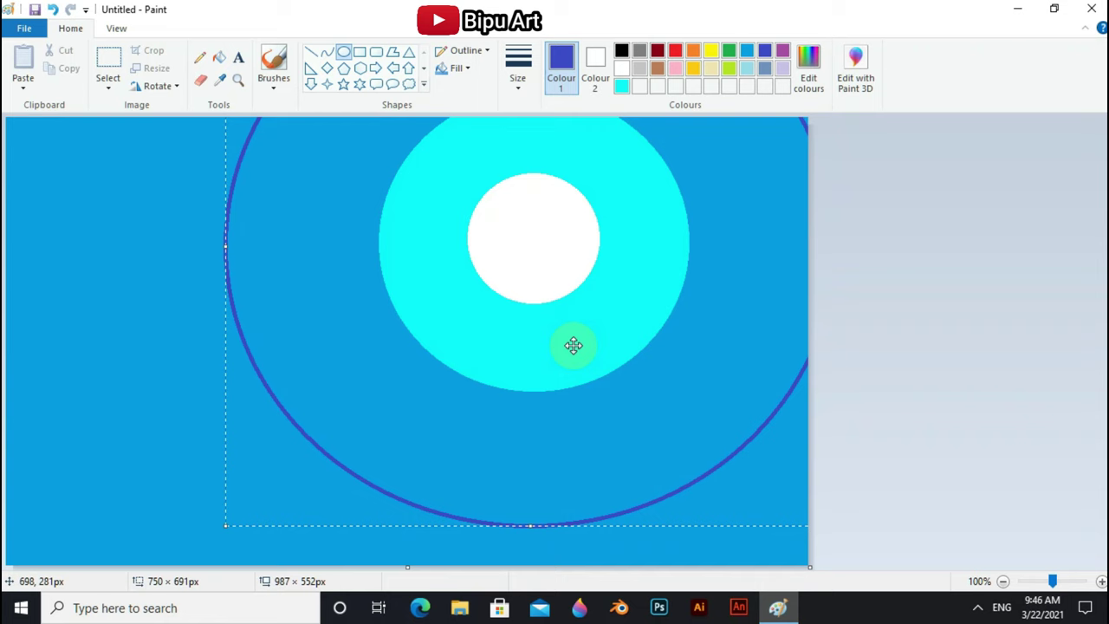
{"action": "left_click", "coordinate": [219, 57]}
{"action": "left_click", "coordinate": [245, 160]}
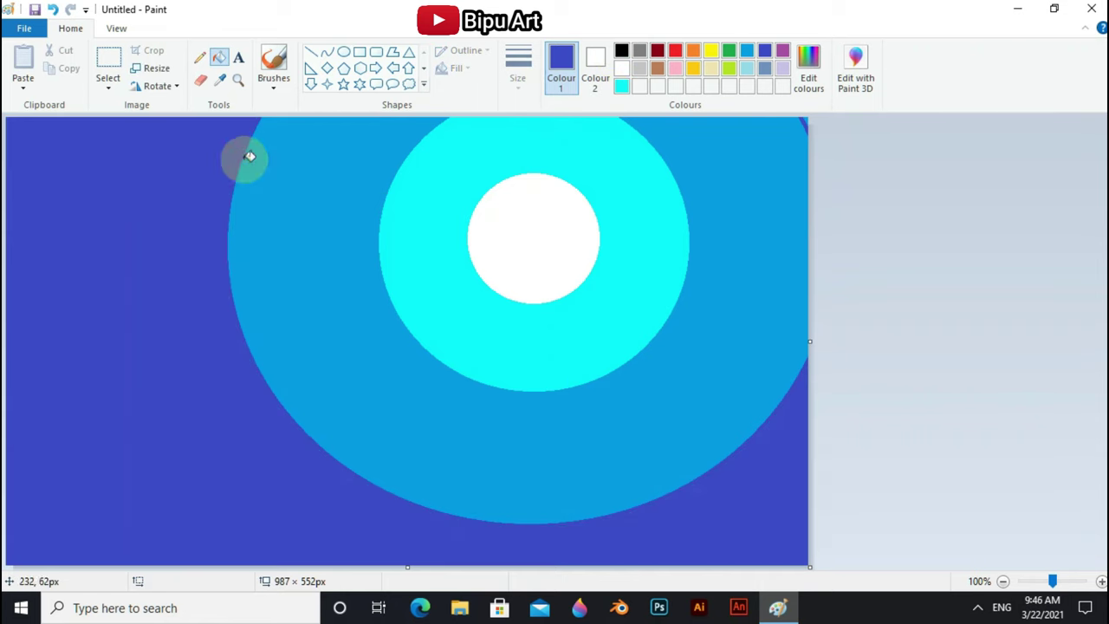
Step: Mix a dark navy by lowering the indigo's luminance in Edit colours
{"action": "left_click", "coordinate": [809, 59]}
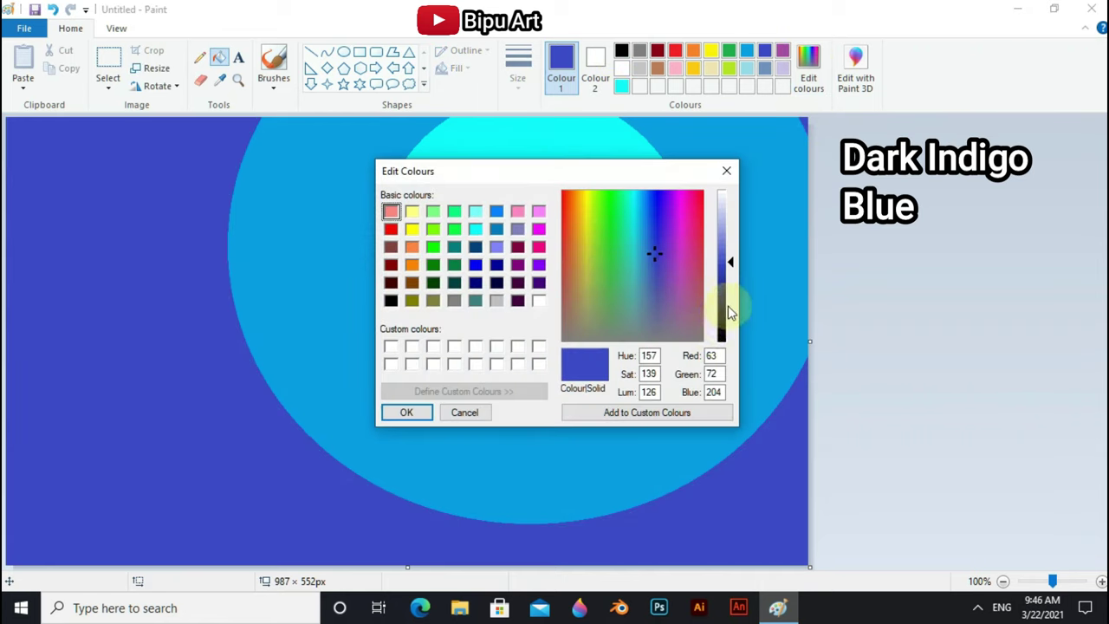
{"action": "left_click", "coordinate": [729, 306]}
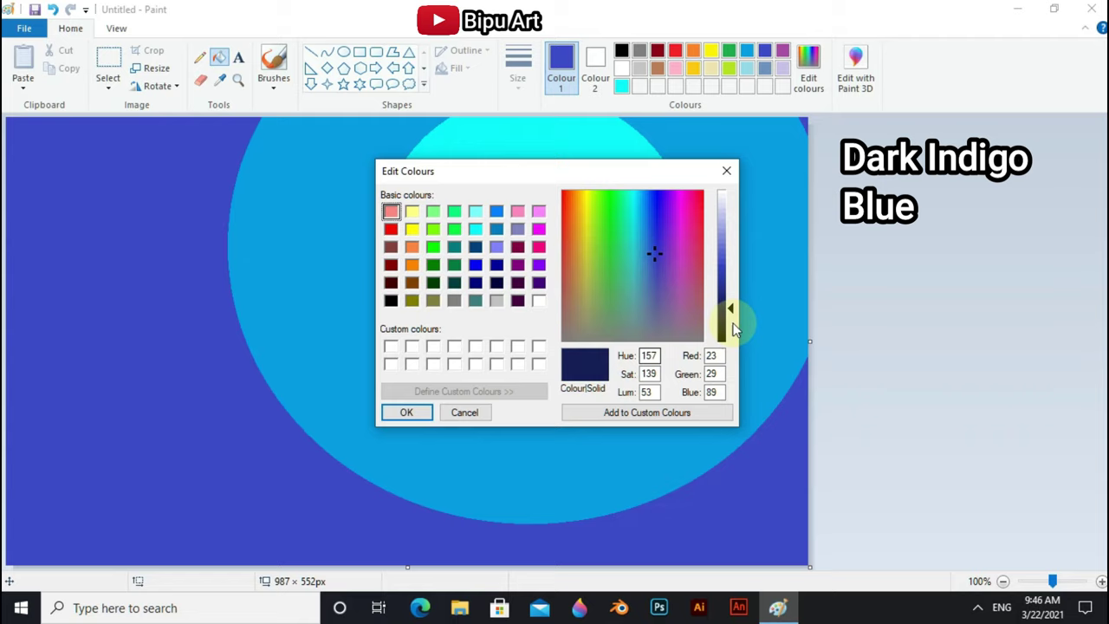
{"action": "left_click", "coordinate": [730, 299]}
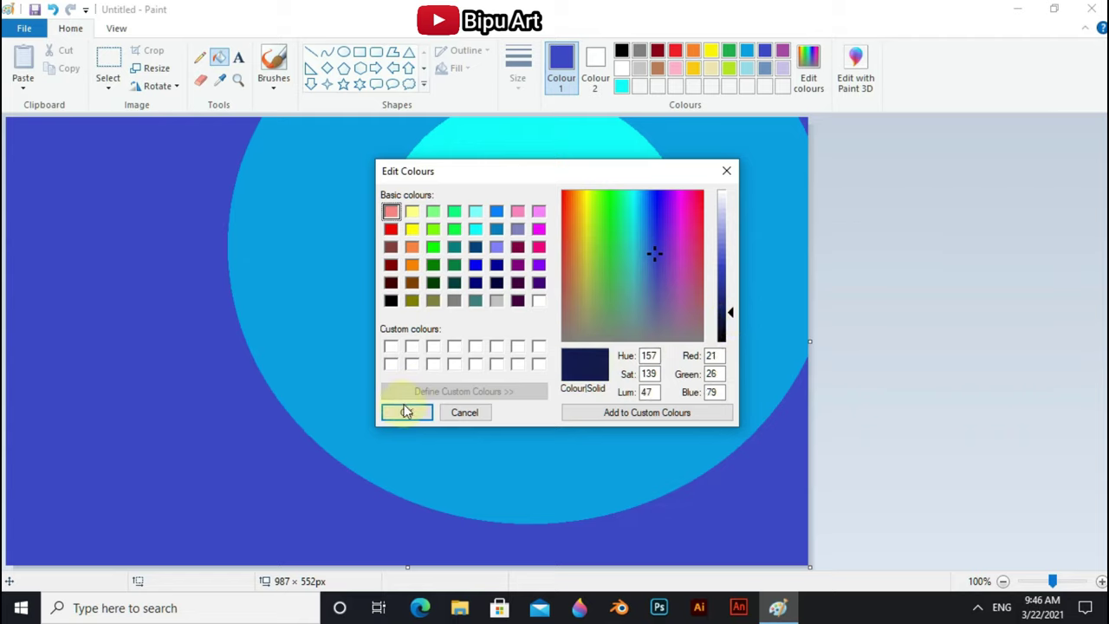
{"action": "left_click", "coordinate": [406, 413]}
Step: Draw a huge ellipse around the rings and fill the far-left corner dark navy
{"action": "left_click", "coordinate": [344, 52]}
{"action": "mouse_move", "coordinate": [144, 166]}
{"action": "left_mouse_down"}
{"action": "mouse_move", "coordinate": [575, 540]}
{"action": "mouse_move", "coordinate": [733, 530]}
{"action": "left_mouse_up"}
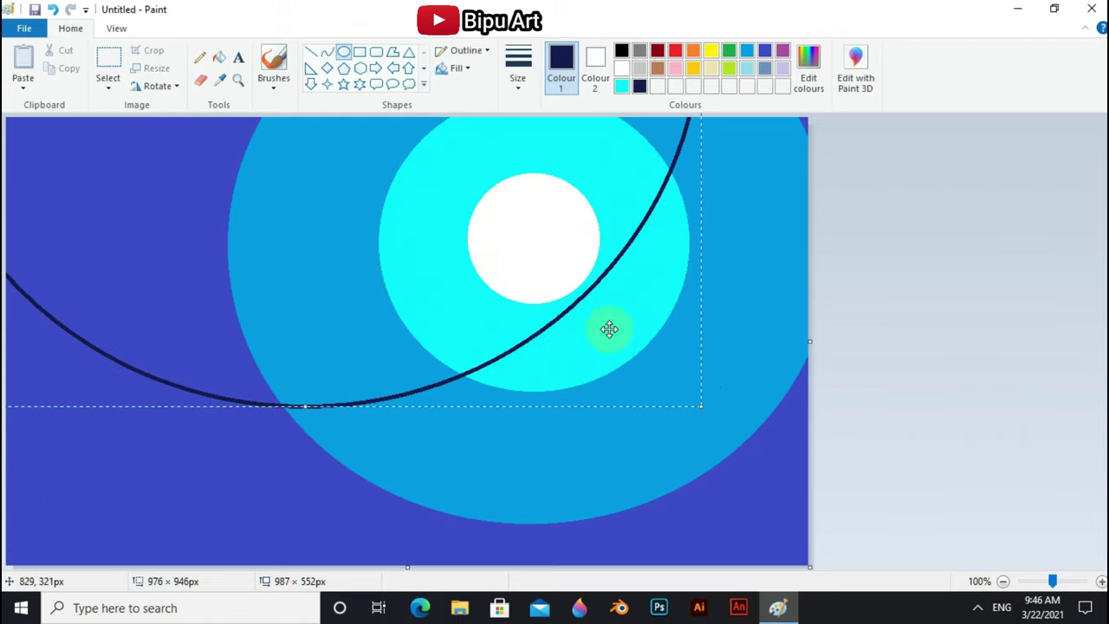
{"action": "left_click_drag", "start_coordinate": [606, 329], "coordinate": [767, 443]}
{"action": "left_click_drag", "start_coordinate": [305, 259], "coordinate": [551, 503]}
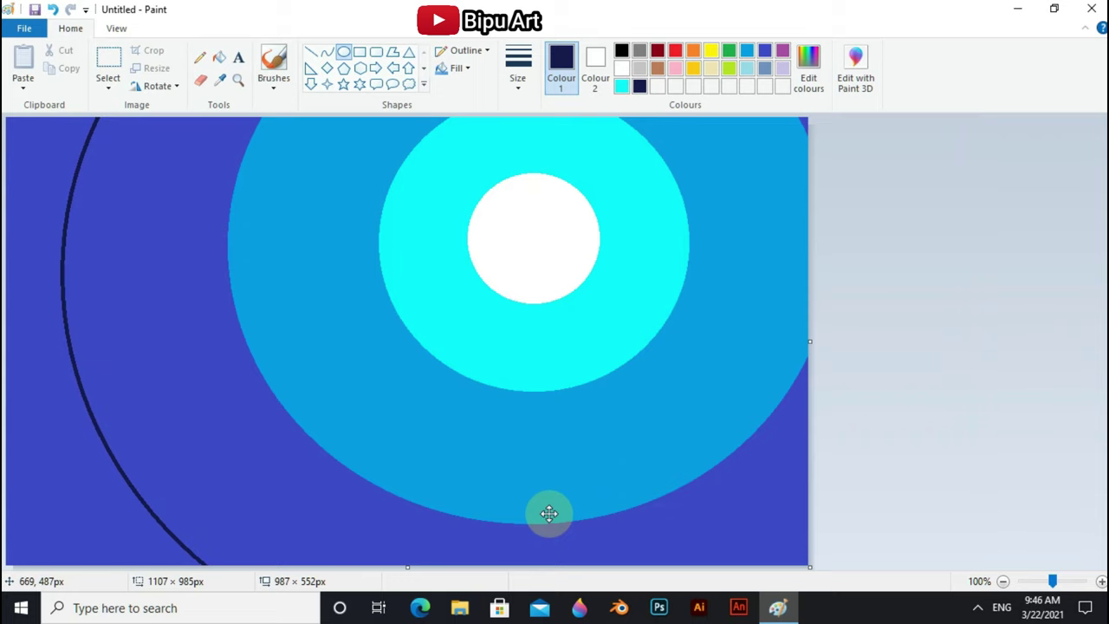
{"action": "left_click", "coordinate": [220, 57]}
{"action": "left_click", "coordinate": [35, 149]}
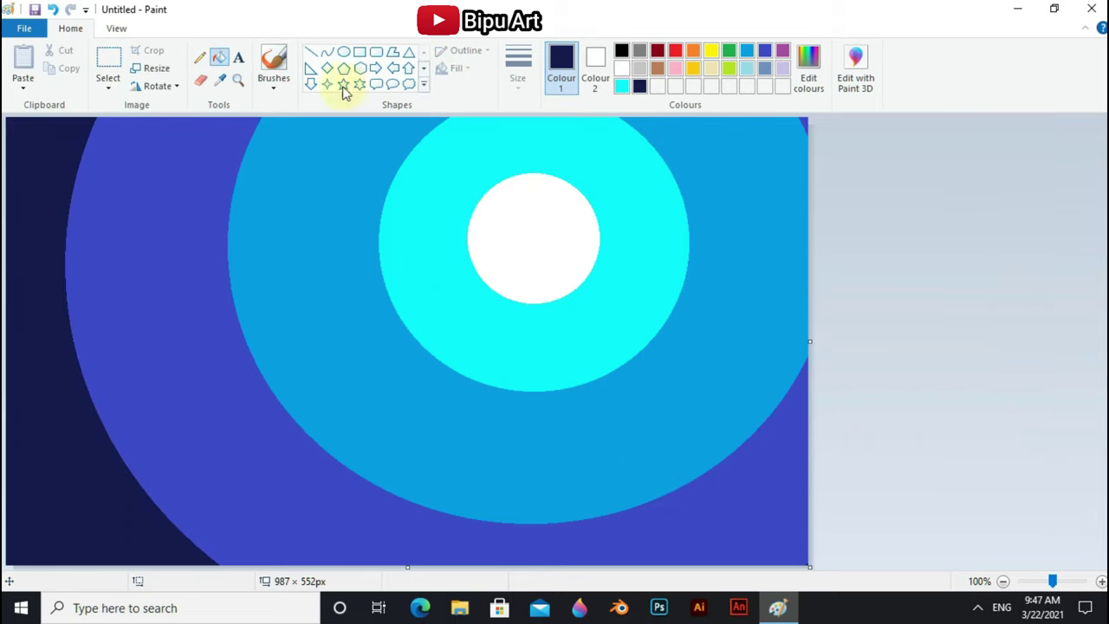
Step: Select the natural pencil brush with a thicker line size
{"action": "left_click", "coordinate": [274, 83]}
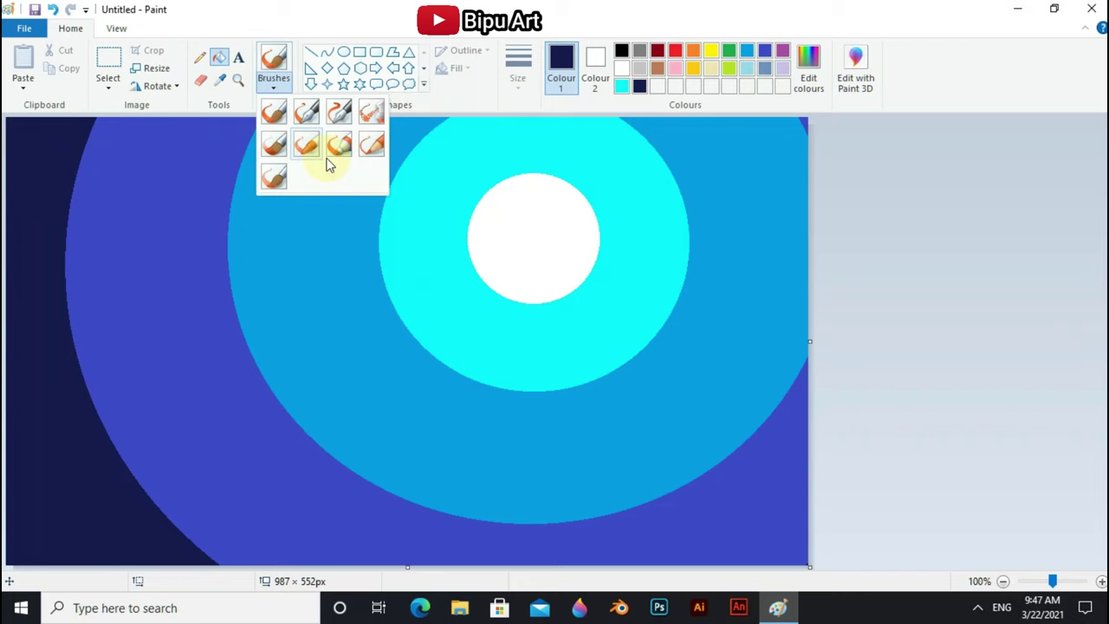
{"action": "left_click", "coordinate": [371, 149]}
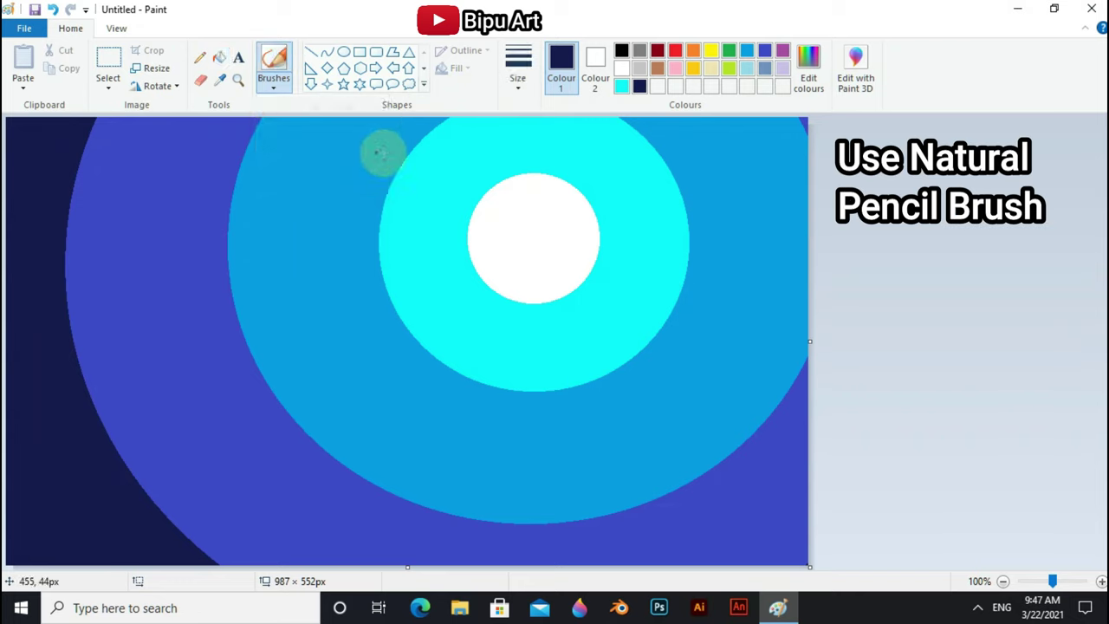
{"action": "left_click", "coordinate": [518, 56]}
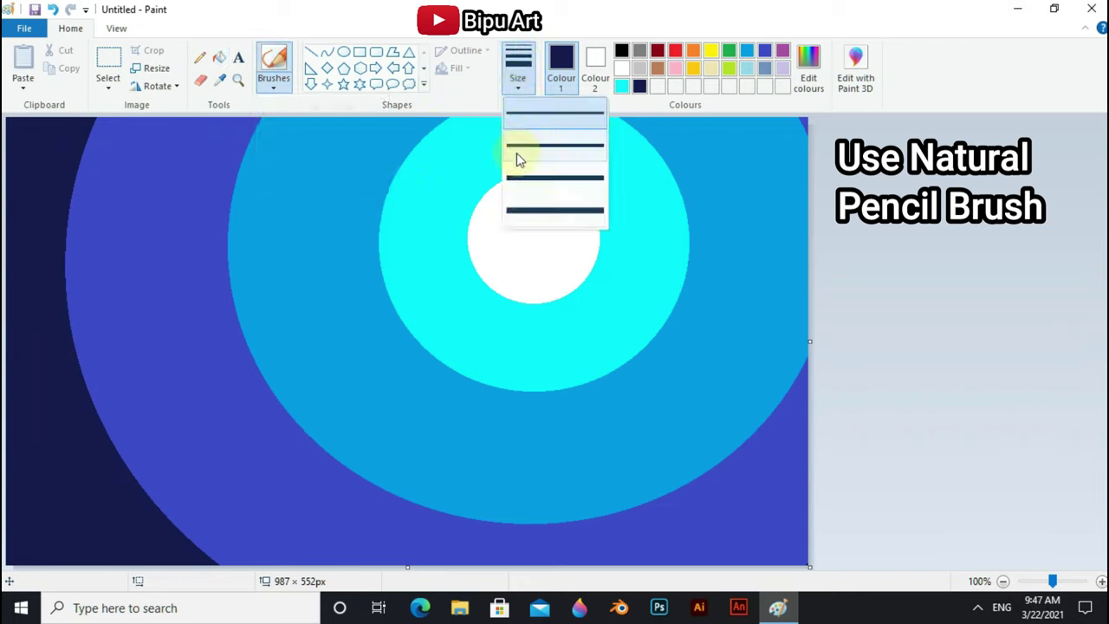
{"action": "left_click", "coordinate": [522, 201]}
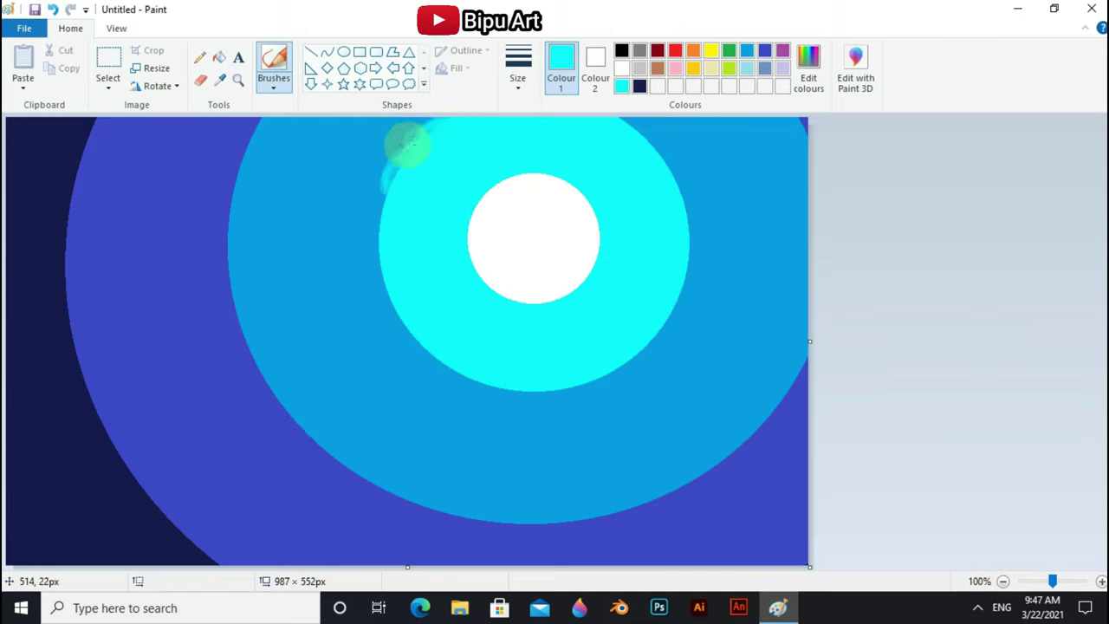
Step: Brush soft cyan, blue and indigo strokes along the ring edges and top-right corner
{"action": "left_click_drag", "start_coordinate": [414, 130], "coordinate": [397, 164]}
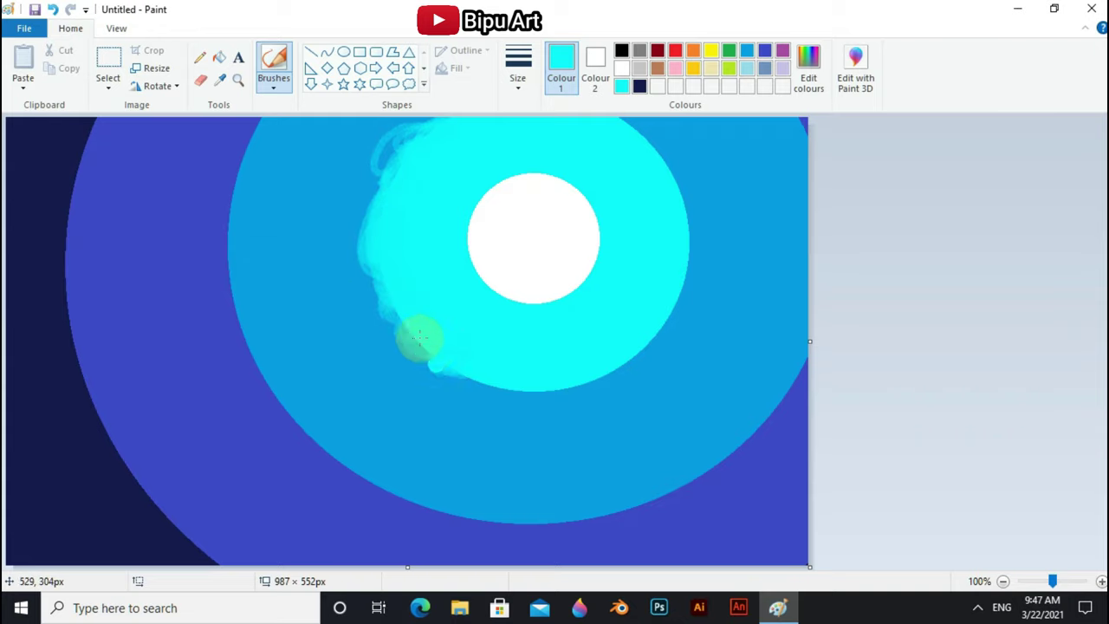
{"action": "mouse_move", "coordinate": [419, 338]}
{"action": "left_mouse_down"}
{"action": "mouse_move", "coordinate": [471, 367]}
{"action": "mouse_move", "coordinate": [578, 391]}
{"action": "mouse_move", "coordinate": [676, 241]}
{"action": "left_mouse_up"}
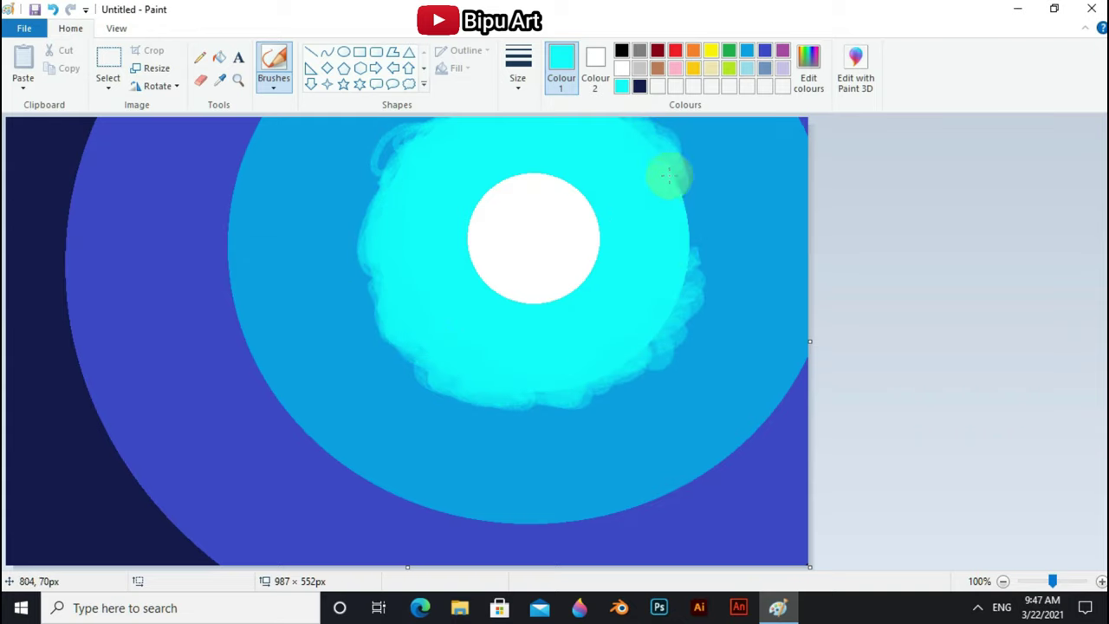
{"action": "mouse_move", "coordinate": [668, 177]}
{"action": "left_mouse_down"}
{"action": "mouse_move", "coordinate": [651, 346]}
{"action": "mouse_move", "coordinate": [384, 338]}
{"action": "mouse_move", "coordinate": [656, 130]}
{"action": "left_mouse_up"}
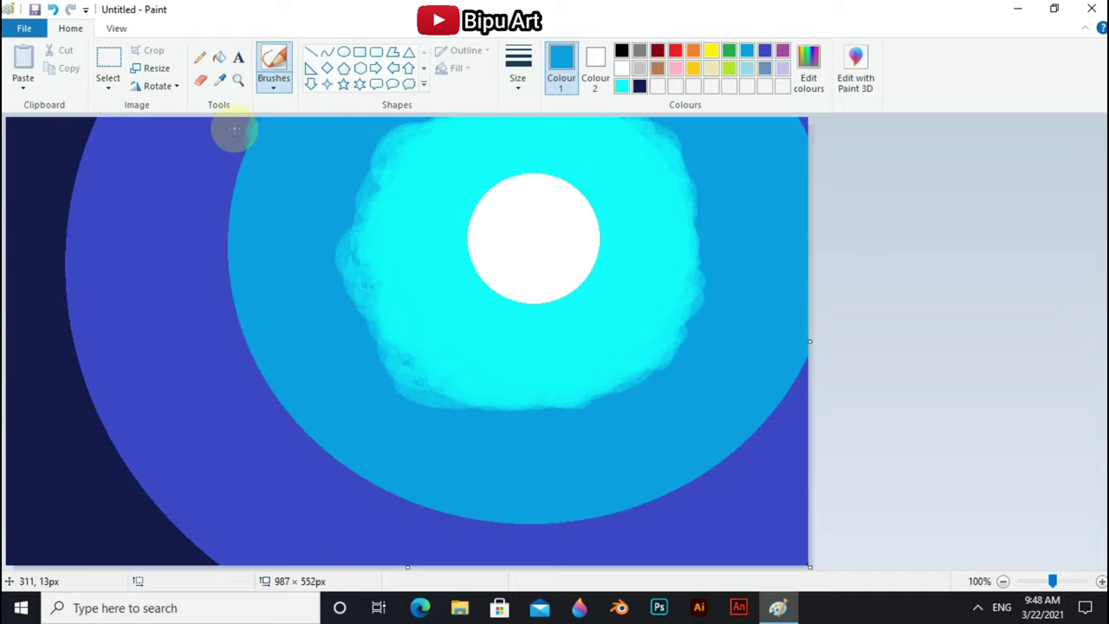
{"action": "mouse_move", "coordinate": [234, 128]}
{"action": "left_mouse_down"}
{"action": "mouse_move", "coordinate": [228, 247]}
{"action": "mouse_move", "coordinate": [253, 349]}
{"action": "left_mouse_up"}
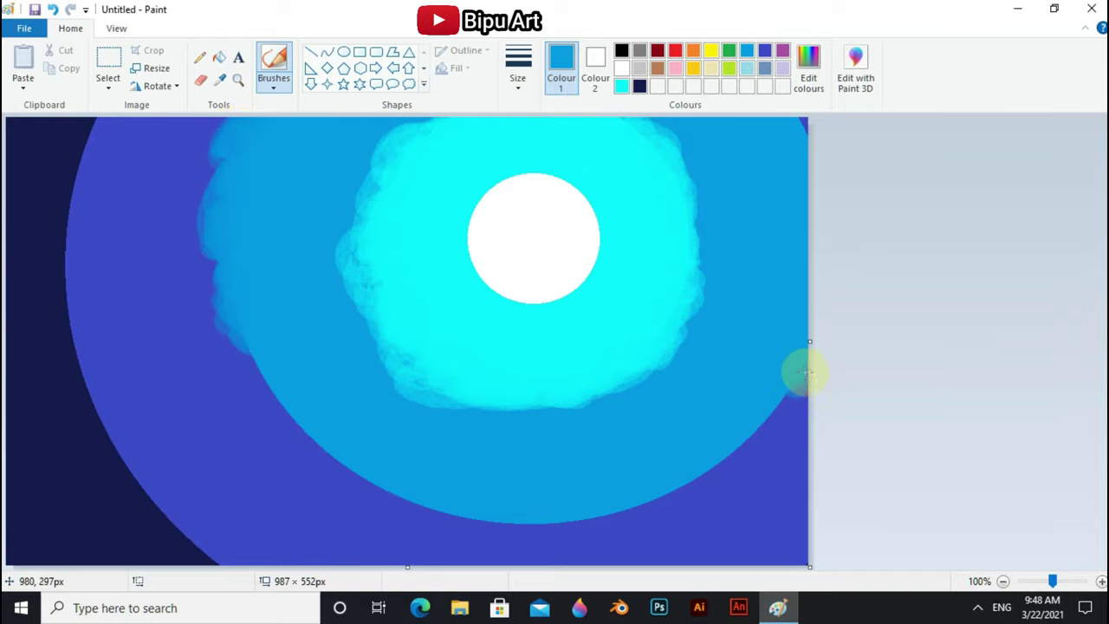
{"action": "mouse_move", "coordinate": [806, 372]}
{"action": "left_mouse_down"}
{"action": "mouse_move", "coordinate": [616, 505]}
{"action": "mouse_move", "coordinate": [376, 468]}
{"action": "mouse_move", "coordinate": [275, 404]}
{"action": "mouse_move", "coordinate": [263, 369]}
{"action": "mouse_move", "coordinate": [508, 528]}
{"action": "mouse_move", "coordinate": [616, 503]}
{"action": "mouse_move", "coordinate": [778, 399]}
{"action": "mouse_move", "coordinate": [508, 515]}
{"action": "left_mouse_up"}
{"action": "left_click", "coordinate": [764, 50]}
{"action": "mouse_move", "coordinate": [113, 136]}
{"action": "left_mouse_down"}
{"action": "mouse_move", "coordinate": [61, 217]}
{"action": "mouse_move", "coordinate": [84, 314]}
{"action": "mouse_move", "coordinate": [70, 390]}
{"action": "mouse_move", "coordinate": [165, 537]}
{"action": "left_mouse_up"}
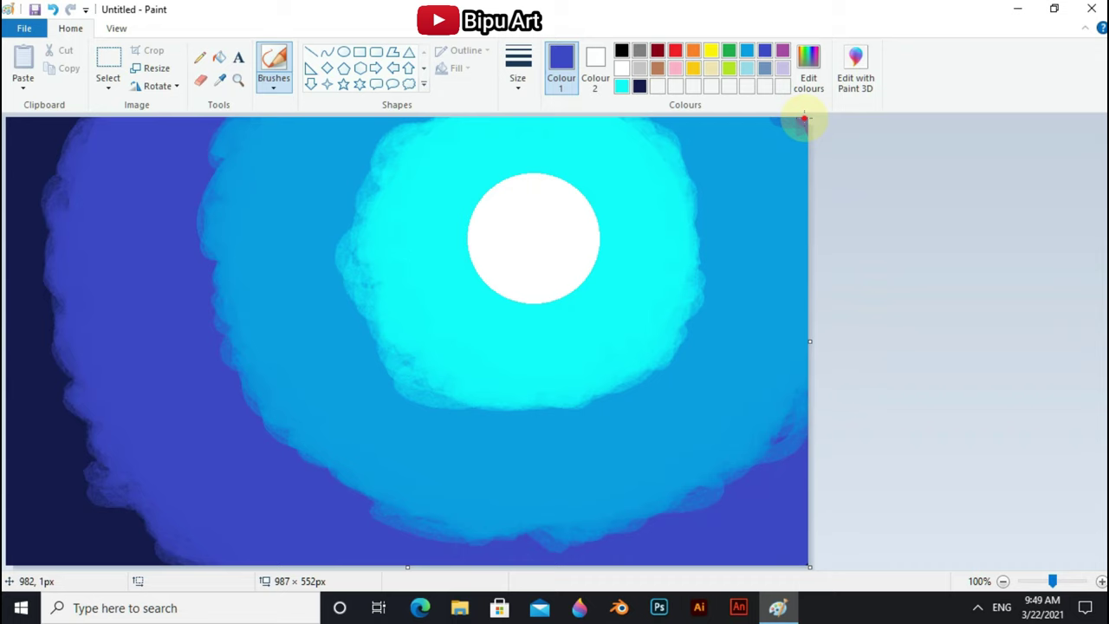
{"action": "left_click_drag", "start_coordinate": [804, 118], "coordinate": [807, 132]}
Step: Airbrush dark navy and blue speckles along the left edge and bottom-left
{"action": "left_click", "coordinate": [278, 87]}
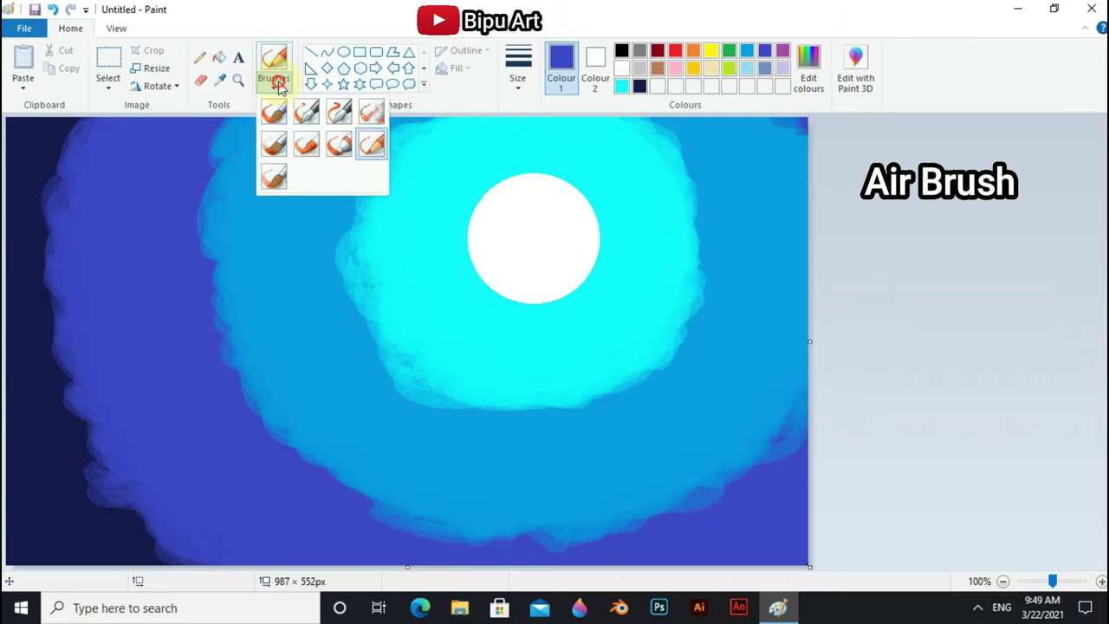
{"action": "left_click", "coordinate": [375, 113]}
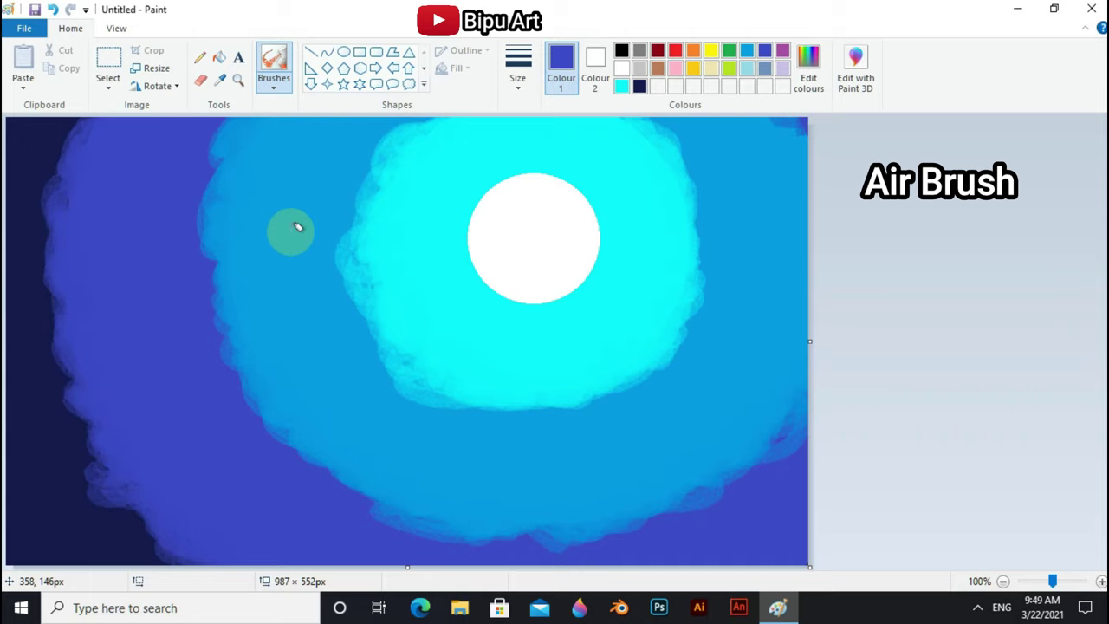
{"action": "mouse_move", "coordinate": [83, 126]}
{"action": "left_mouse_down"}
{"action": "mouse_move", "coordinate": [50, 168]}
{"action": "mouse_move", "coordinate": [81, 251]}
{"action": "mouse_move", "coordinate": [92, 391]}
{"action": "mouse_move", "coordinate": [224, 561]}
{"action": "mouse_move", "coordinate": [81, 454]}
{"action": "mouse_move", "coordinate": [55, 344]}
{"action": "mouse_move", "coordinate": [92, 290]}
{"action": "mouse_move", "coordinate": [221, 510]}
{"action": "mouse_move", "coordinate": [797, 546]}
{"action": "mouse_move", "coordinate": [803, 138]}
{"action": "left_mouse_up"}
{"action": "left_click", "coordinate": [747, 50]}
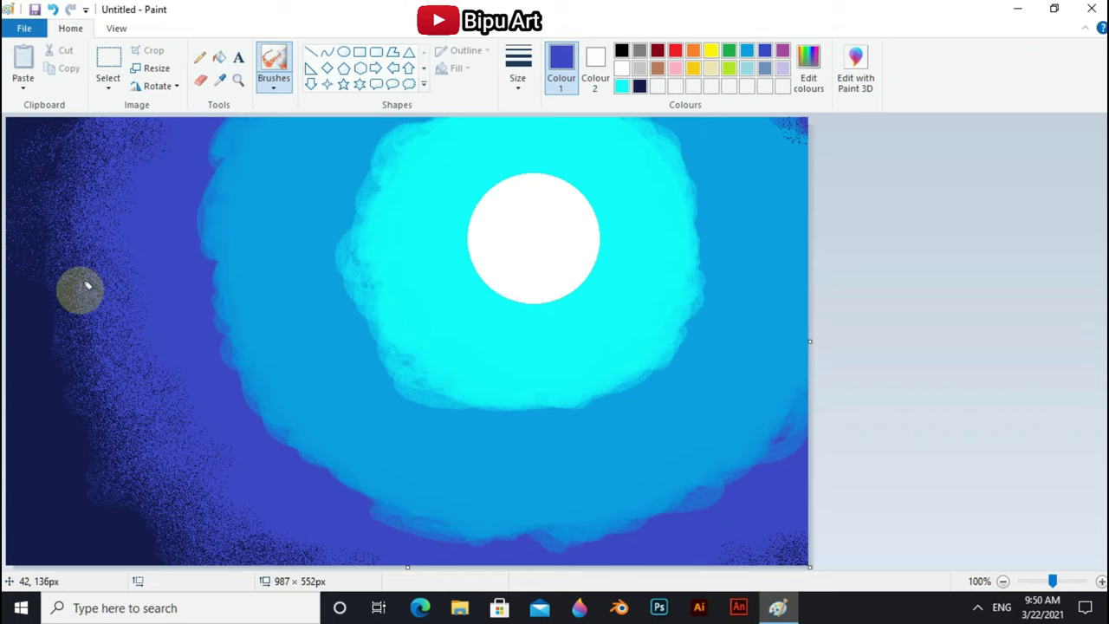
{"action": "mouse_move", "coordinate": [87, 286]}
{"action": "left_mouse_down"}
{"action": "mouse_move", "coordinate": [277, 379]}
{"action": "mouse_move", "coordinate": [284, 557]}
{"action": "mouse_move", "coordinate": [87, 458]}
{"action": "mouse_move", "coordinate": [104, 279]}
{"action": "mouse_move", "coordinate": [147, 153]}
{"action": "left_mouse_up"}
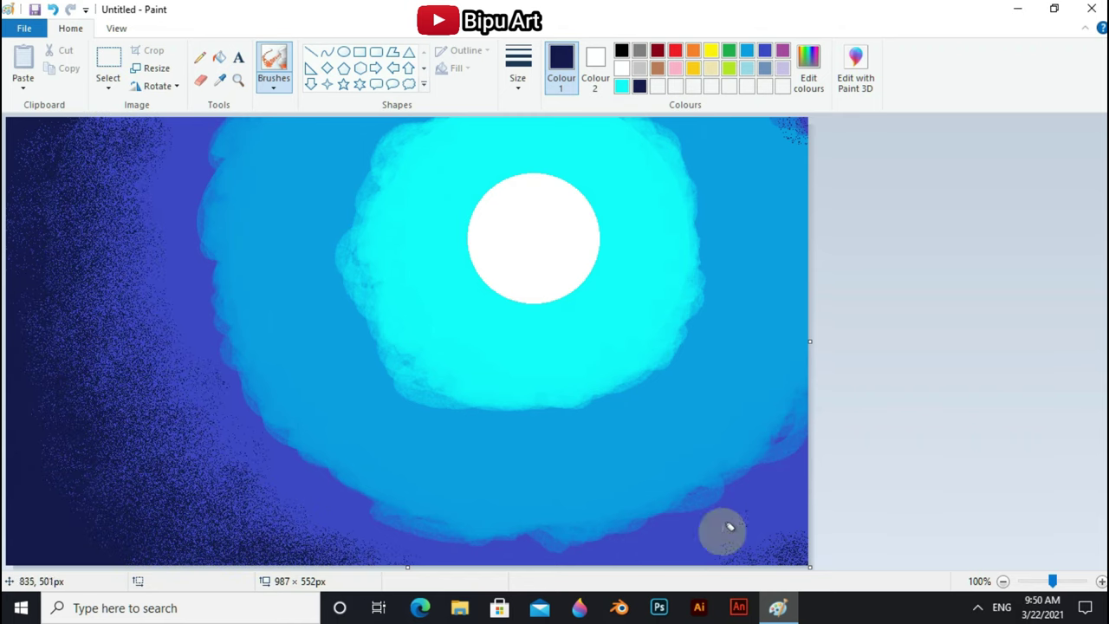
Step: Spray turquoise, cyan and blue-purple speckles around the light-blue glow's borders
{"action": "left_click", "coordinate": [747, 51]}
{"action": "mouse_move", "coordinate": [221, 126]}
{"action": "left_mouse_down"}
{"action": "mouse_move", "coordinate": [193, 161]}
{"action": "mouse_move", "coordinate": [206, 347]}
{"action": "mouse_move", "coordinate": [441, 523]}
{"action": "mouse_move", "coordinate": [199, 255]}
{"action": "mouse_move", "coordinate": [470, 520]}
{"action": "mouse_move", "coordinate": [649, 515]}
{"action": "mouse_move", "coordinate": [792, 413]}
{"action": "left_mouse_up"}
{"action": "left_click", "coordinate": [220, 79]}
{"action": "left_click", "coordinate": [422, 130]}
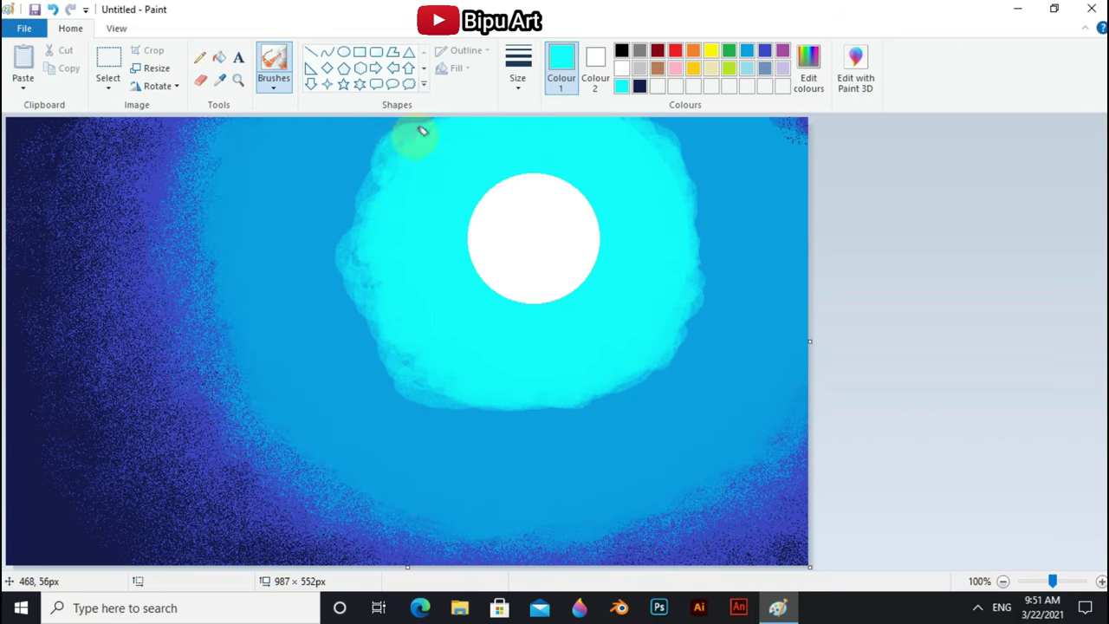
{"action": "mouse_move", "coordinate": [422, 130]}
{"action": "left_mouse_down"}
{"action": "mouse_move", "coordinate": [376, 317]}
{"action": "mouse_move", "coordinate": [424, 130]}
{"action": "mouse_move", "coordinate": [410, 376]}
{"action": "mouse_move", "coordinate": [380, 347]}
{"action": "mouse_move", "coordinate": [694, 248]}
{"action": "mouse_move", "coordinate": [700, 272]}
{"action": "left_mouse_up"}
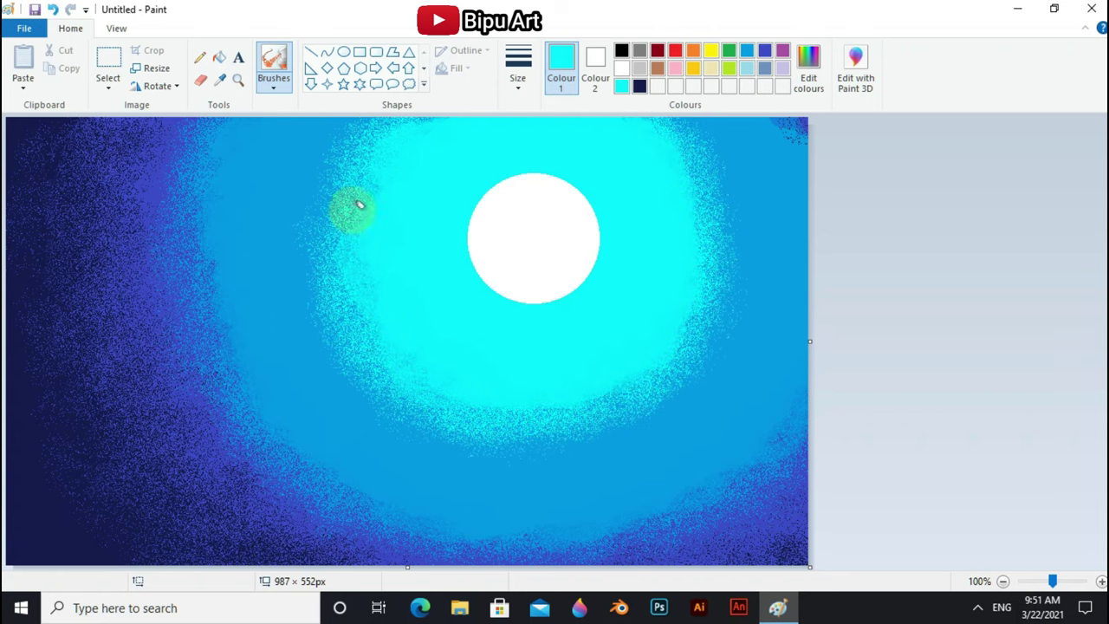
{"action": "left_click", "coordinate": [766, 52]}
{"action": "mouse_move", "coordinate": [225, 132]}
{"action": "left_mouse_down"}
{"action": "mouse_move", "coordinate": [255, 252]}
{"action": "mouse_move", "coordinate": [218, 389]}
{"action": "mouse_move", "coordinate": [520, 535]}
{"action": "mouse_move", "coordinate": [596, 512]}
{"action": "mouse_move", "coordinate": [787, 141]}
{"action": "left_mouse_up"}
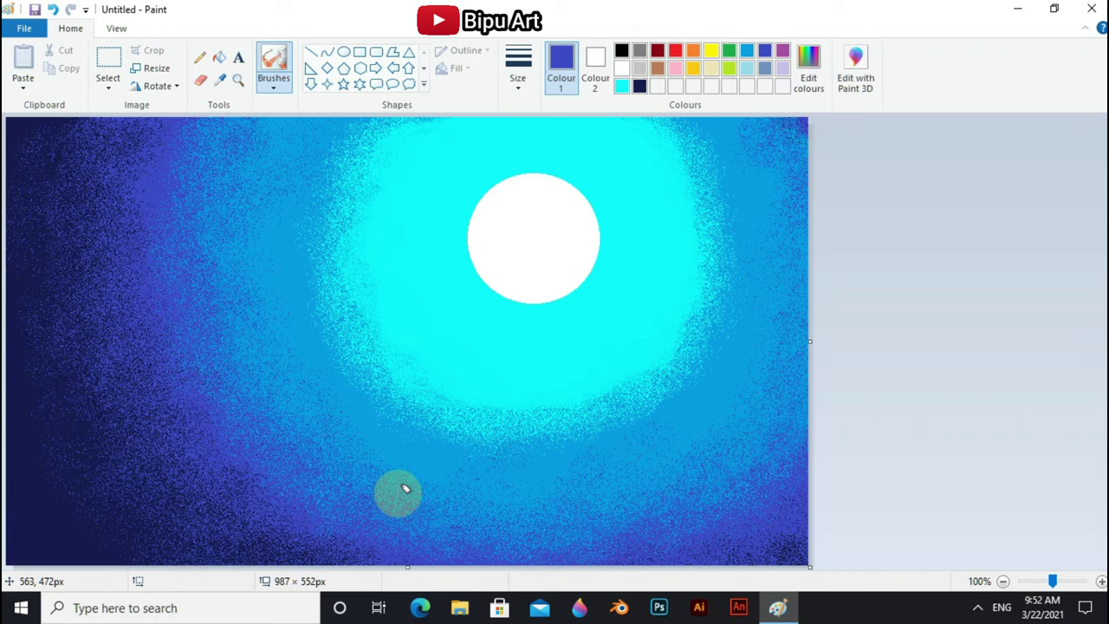
Step: Extend the cyan and turquoise speckled glow around the moon
{"action": "left_click", "coordinate": [747, 51]}
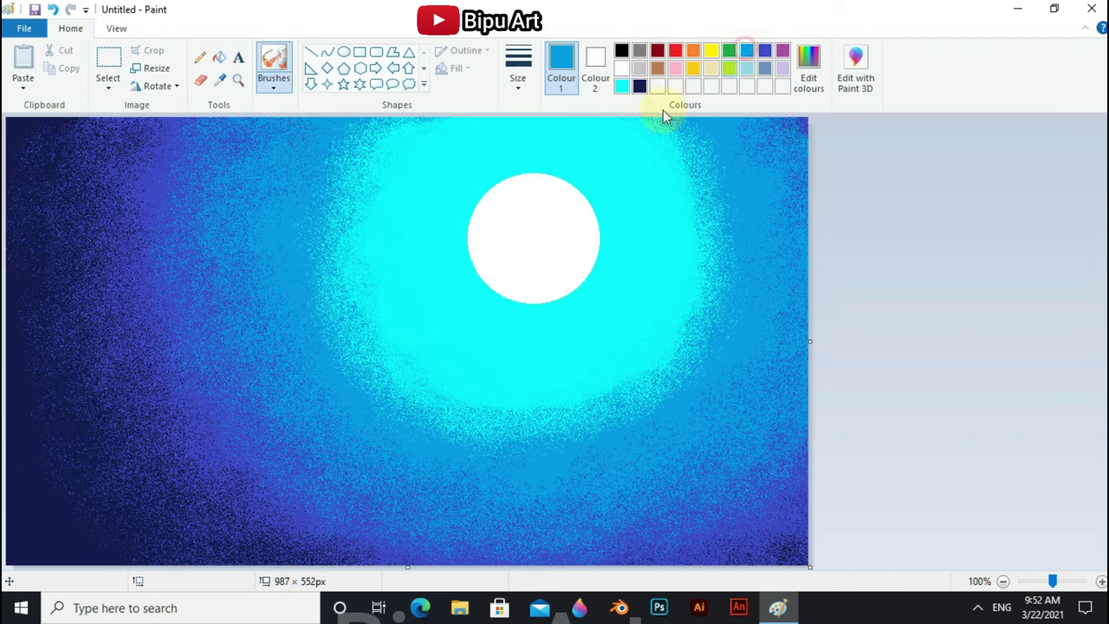
{"action": "left_click", "coordinate": [621, 85]}
{"action": "mouse_move", "coordinate": [338, 173]}
{"action": "left_mouse_down"}
{"action": "mouse_move", "coordinate": [416, 441]}
{"action": "mouse_move", "coordinate": [722, 141]}
{"action": "left_mouse_up"}
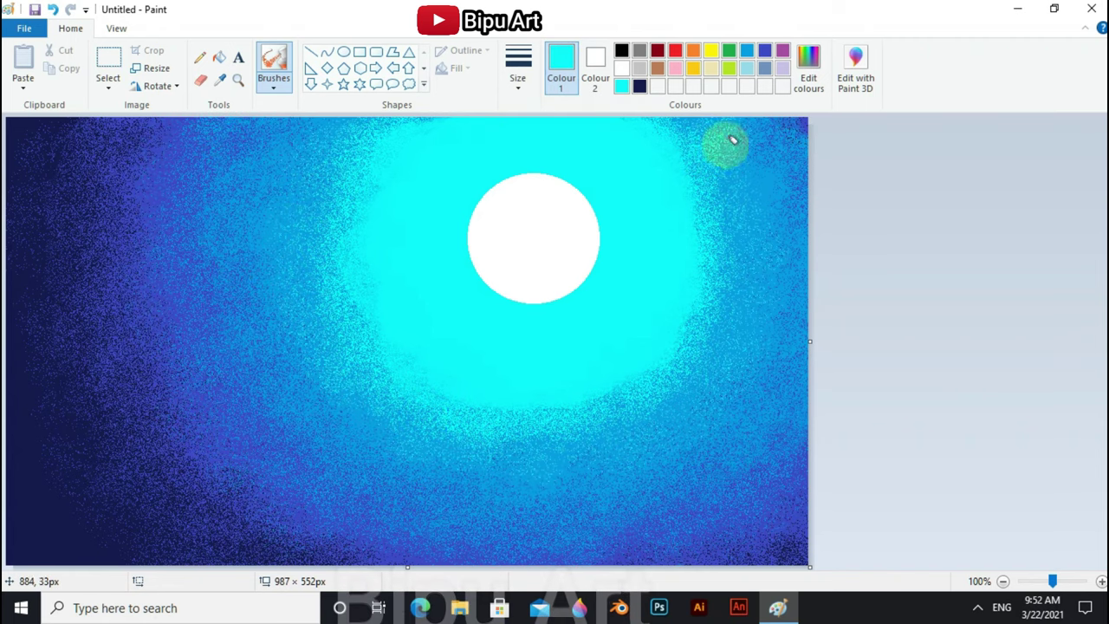
{"action": "left_click", "coordinate": [747, 51]}
{"action": "mouse_move", "coordinate": [380, 374]}
{"action": "left_mouse_down"}
{"action": "mouse_move", "coordinate": [396, 216]}
{"action": "mouse_move", "coordinate": [639, 350]}
{"action": "mouse_move", "coordinate": [547, 107]}
{"action": "mouse_move", "coordinate": [512, 433]}
{"action": "left_mouse_up"}
Step: Spray white and turquoise over the moon to dissolve it into a glow
{"action": "left_click", "coordinate": [622, 67]}
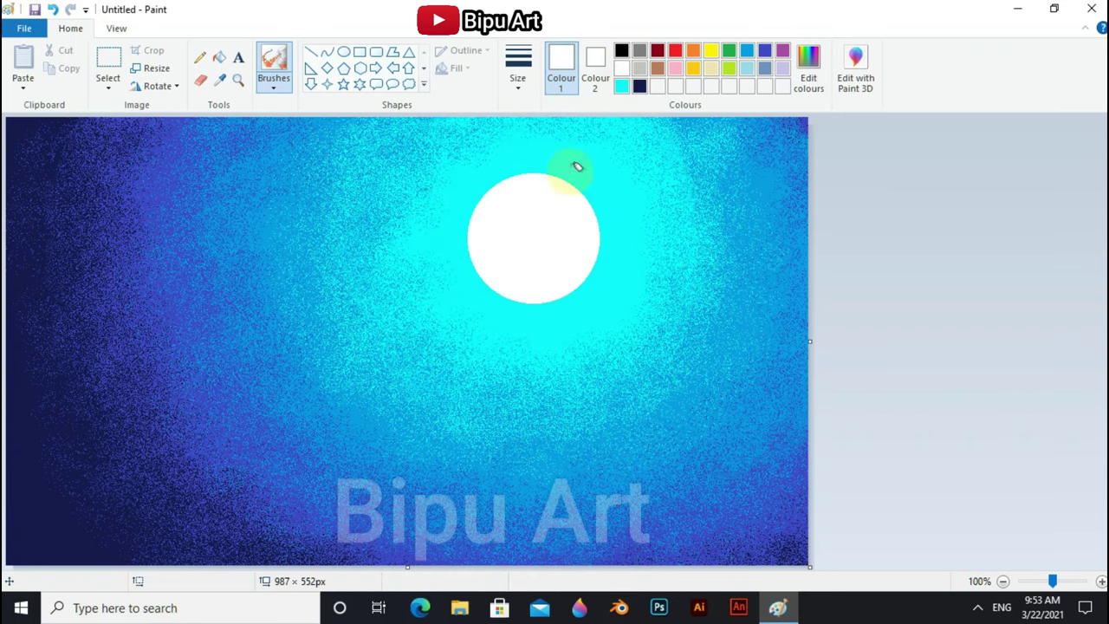
{"action": "mouse_move", "coordinate": [574, 165]}
{"action": "left_mouse_down"}
{"action": "mouse_move", "coordinate": [534, 176]}
{"action": "mouse_move", "coordinate": [471, 230]}
{"action": "mouse_move", "coordinate": [590, 235]}
{"action": "mouse_move", "coordinate": [505, 188]}
{"action": "mouse_move", "coordinate": [592, 205]}
{"action": "mouse_move", "coordinate": [528, 173]}
{"action": "mouse_move", "coordinate": [493, 181]}
{"action": "mouse_move", "coordinate": [614, 222]}
{"action": "mouse_move", "coordinate": [489, 144]}
{"action": "left_mouse_up"}
{"action": "left_click", "coordinate": [622, 86]}
{"action": "mouse_move", "coordinate": [491, 312]}
{"action": "left_mouse_down"}
{"action": "mouse_move", "coordinate": [595, 181]}
{"action": "mouse_move", "coordinate": [470, 173]}
{"action": "left_mouse_up"}
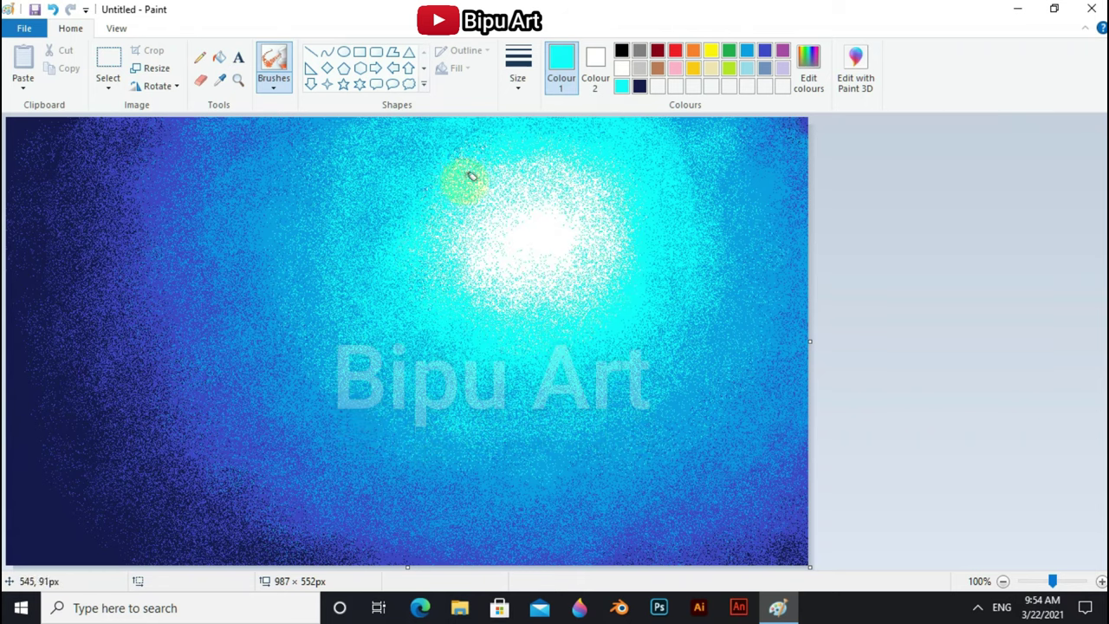
{"action": "left_click", "coordinate": [748, 52]}
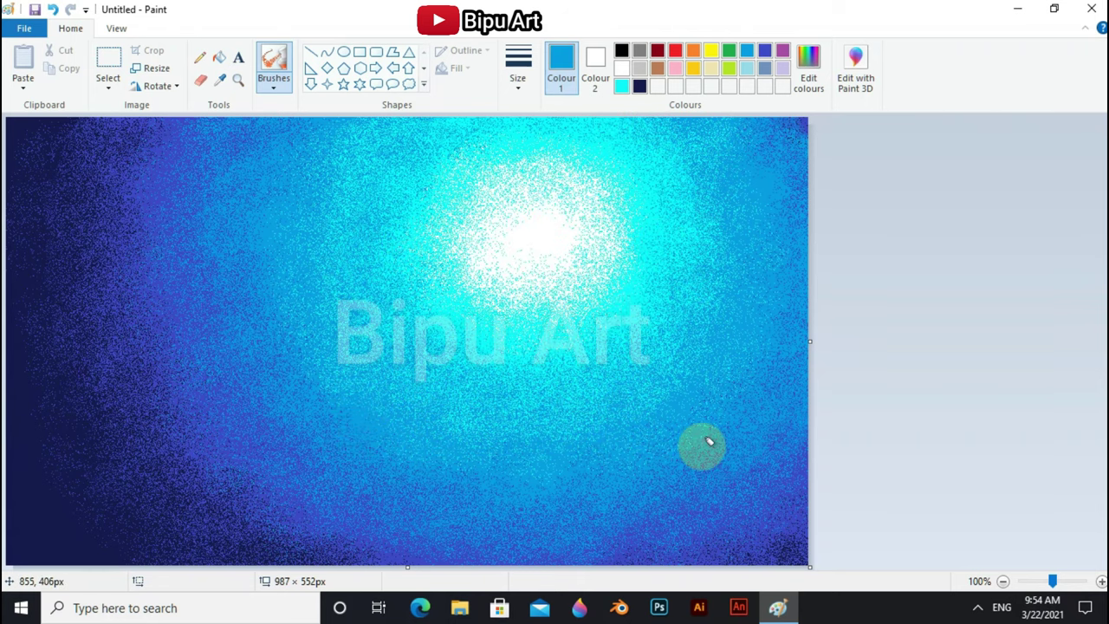
{"action": "left_click", "coordinate": [621, 86]}
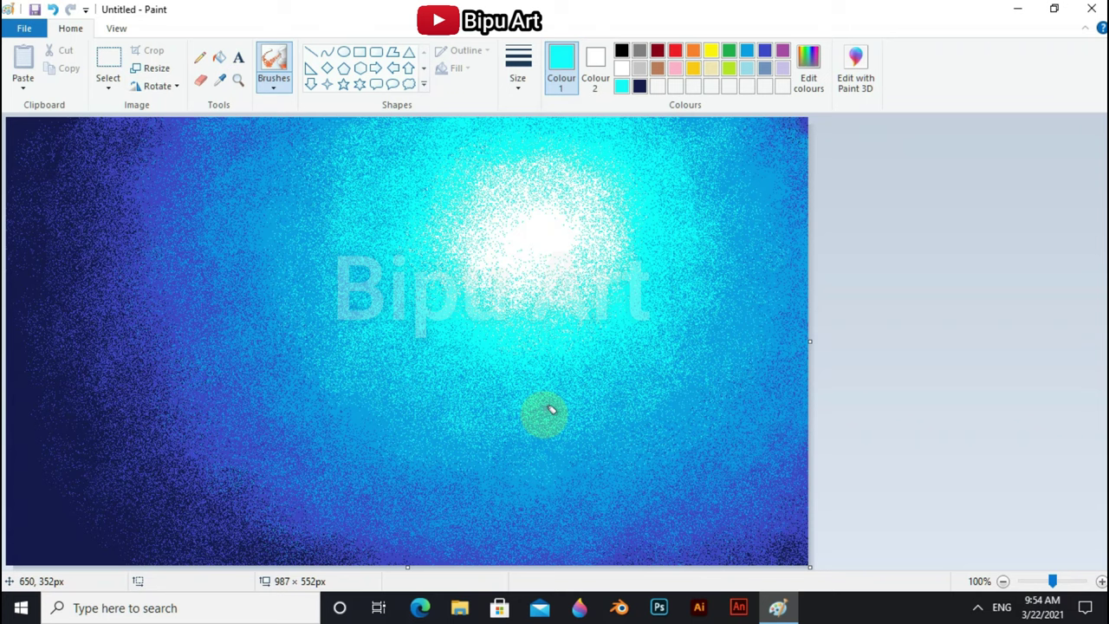
Step: Brighten the lower glow, squeeze the picture to 40 px wide, then stretch back to 987
{"action": "left_click_drag", "start_coordinate": [547, 410], "coordinate": [428, 178]}
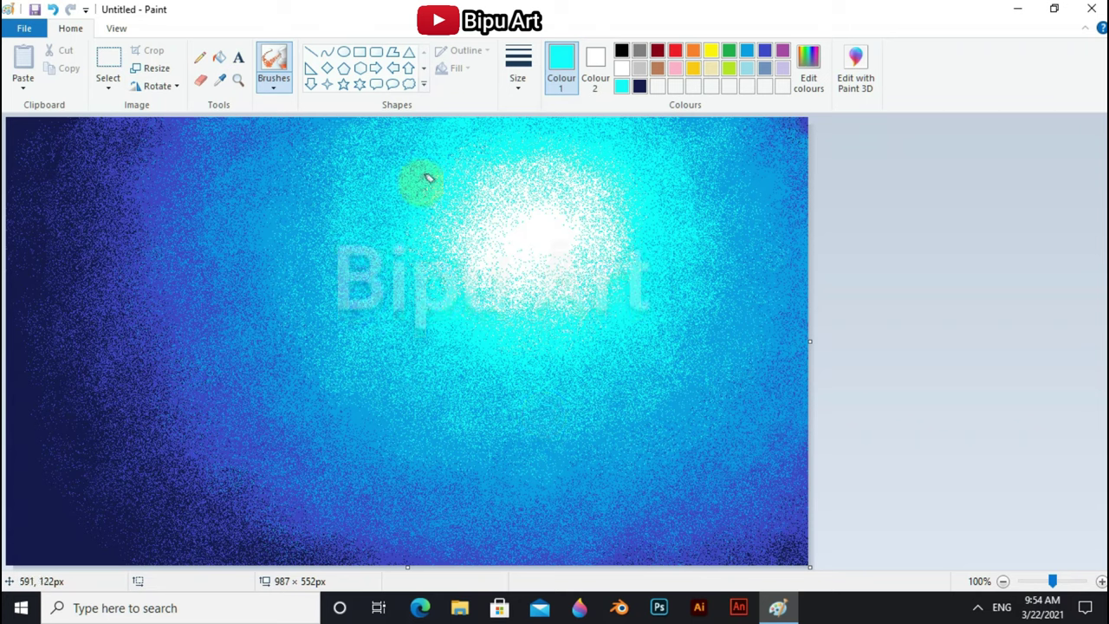
{"action": "left_click", "coordinate": [155, 71]}
{"action": "left_click", "coordinate": [181, 127]}
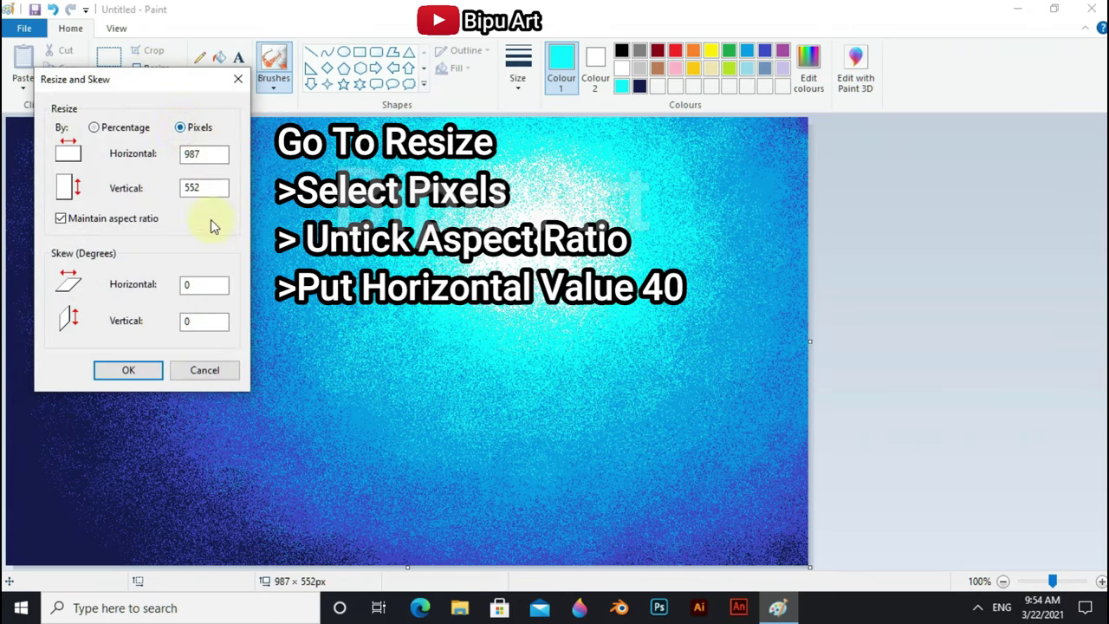
{"action": "left_click", "coordinate": [61, 218]}
{"action": "left_click_drag", "start_coordinate": [195, 153], "coordinate": [132, 153]}
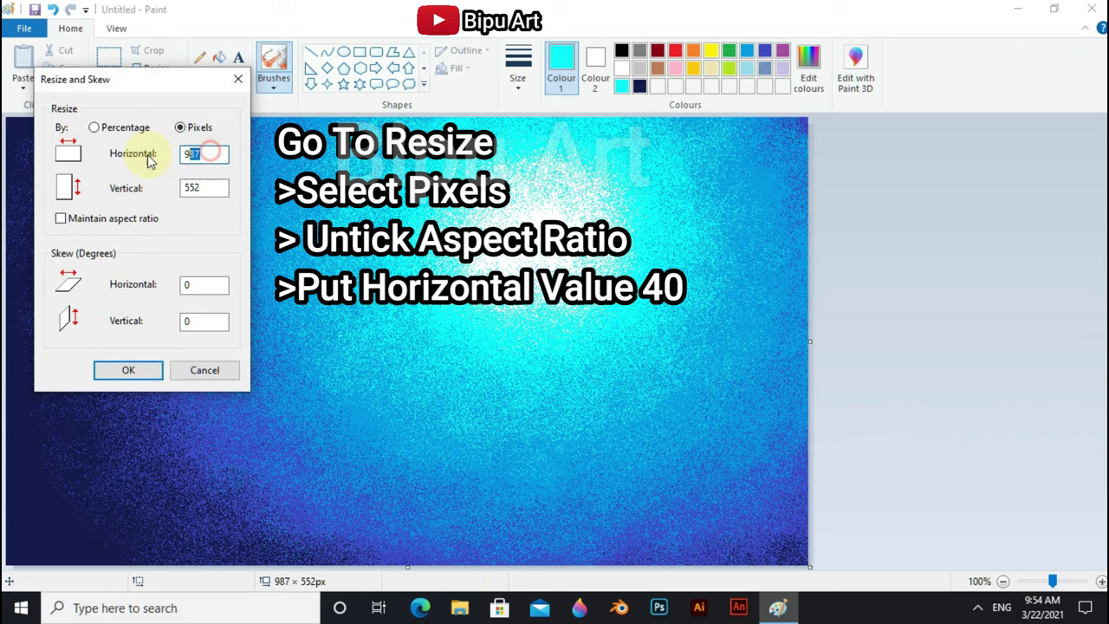
{"action": "type", "text": "40"}
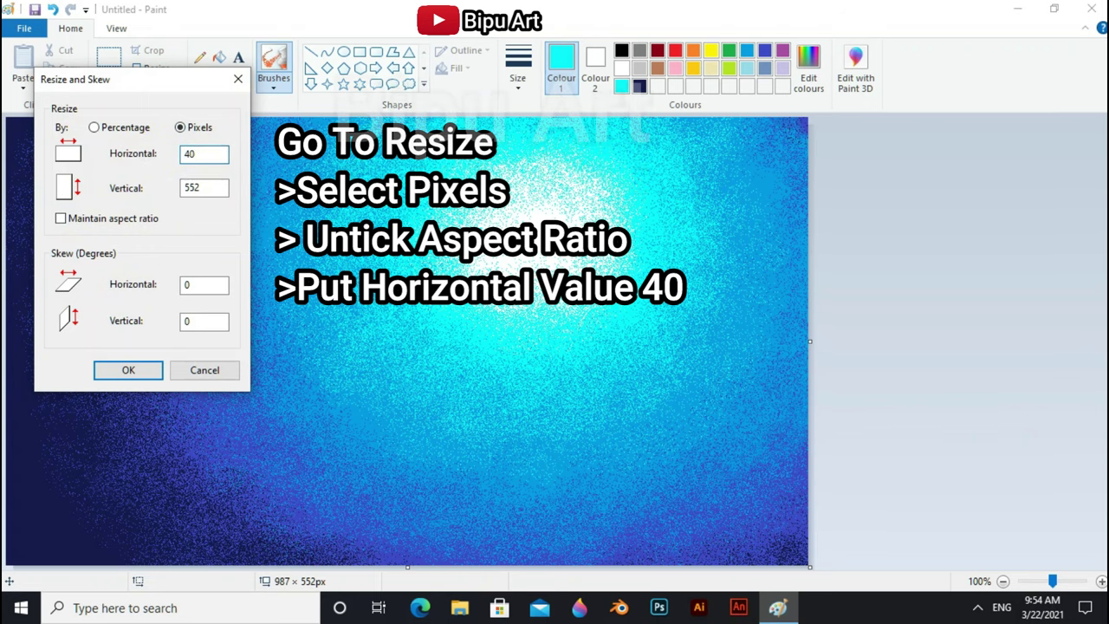
{"action": "left_click", "coordinate": [149, 379]}
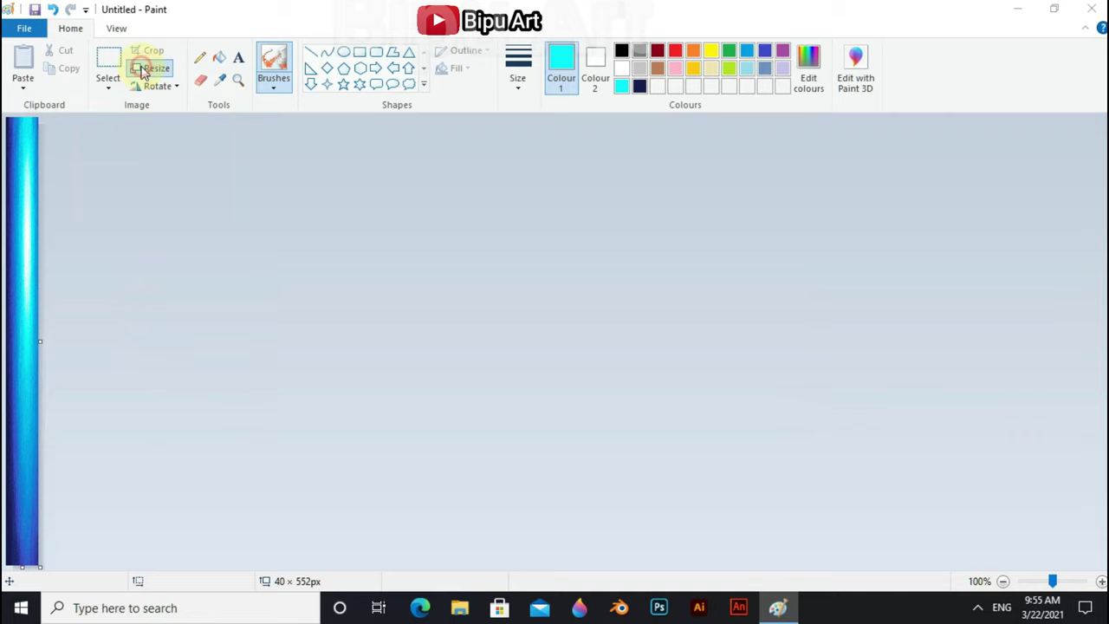
{"action": "left_click", "coordinate": [143, 71]}
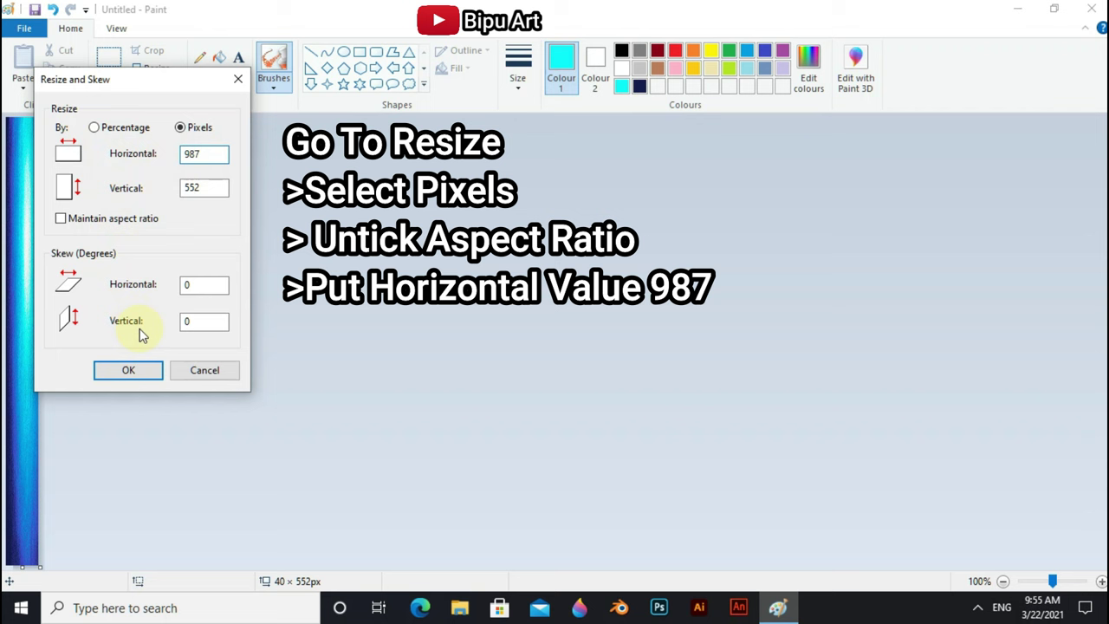
{"action": "left_click", "coordinate": [128, 370]}
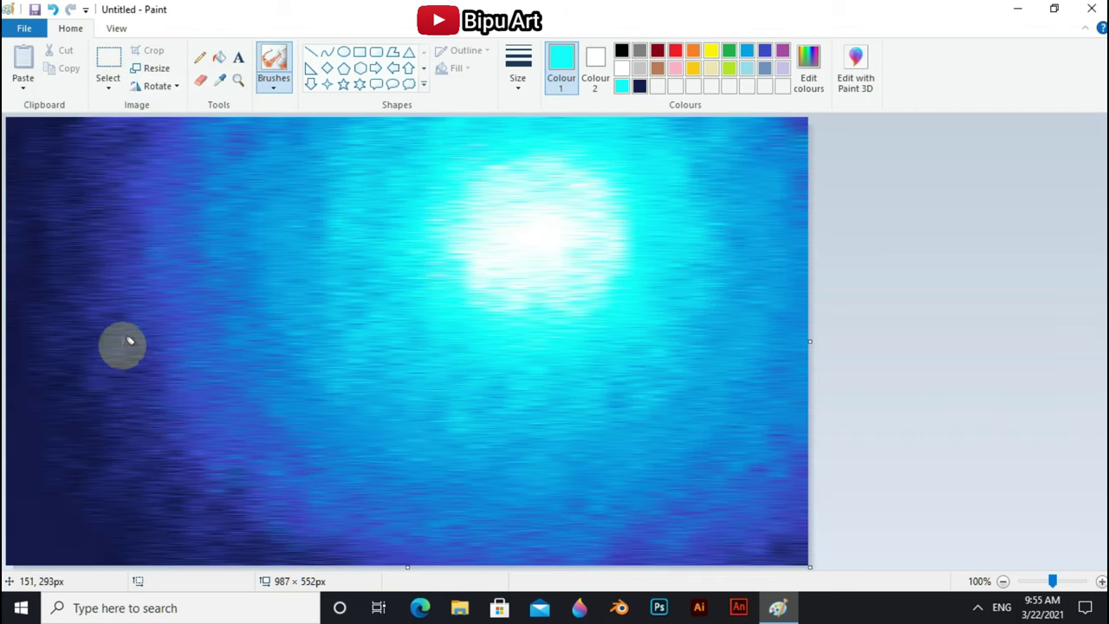
Step: Squash the picture to 6 pixels tall, then stretch it back to 552
{"action": "left_click", "coordinate": [156, 71]}
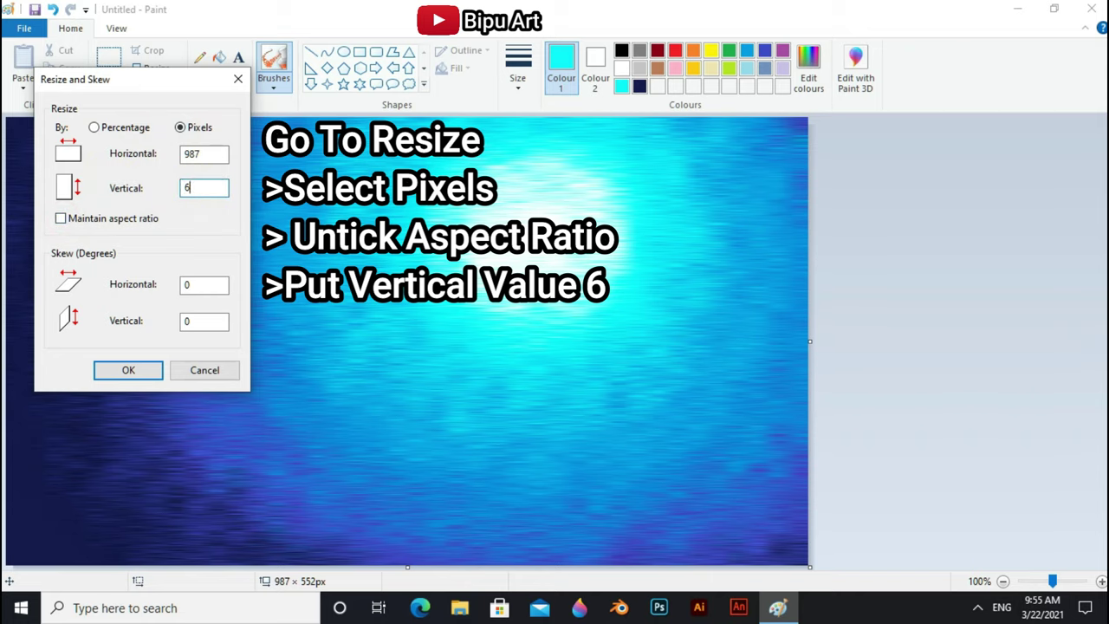
{"action": "left_click", "coordinate": [130, 370]}
{"action": "left_click", "coordinate": [157, 69]}
{"action": "type", "text": "552"}
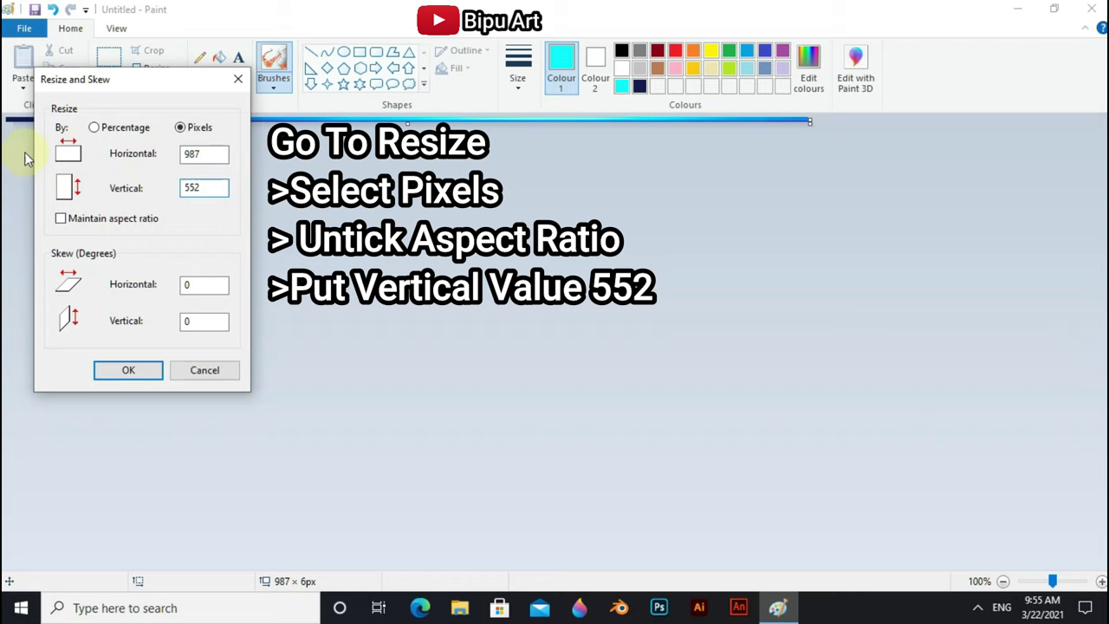
{"action": "left_click", "coordinate": [129, 370]}
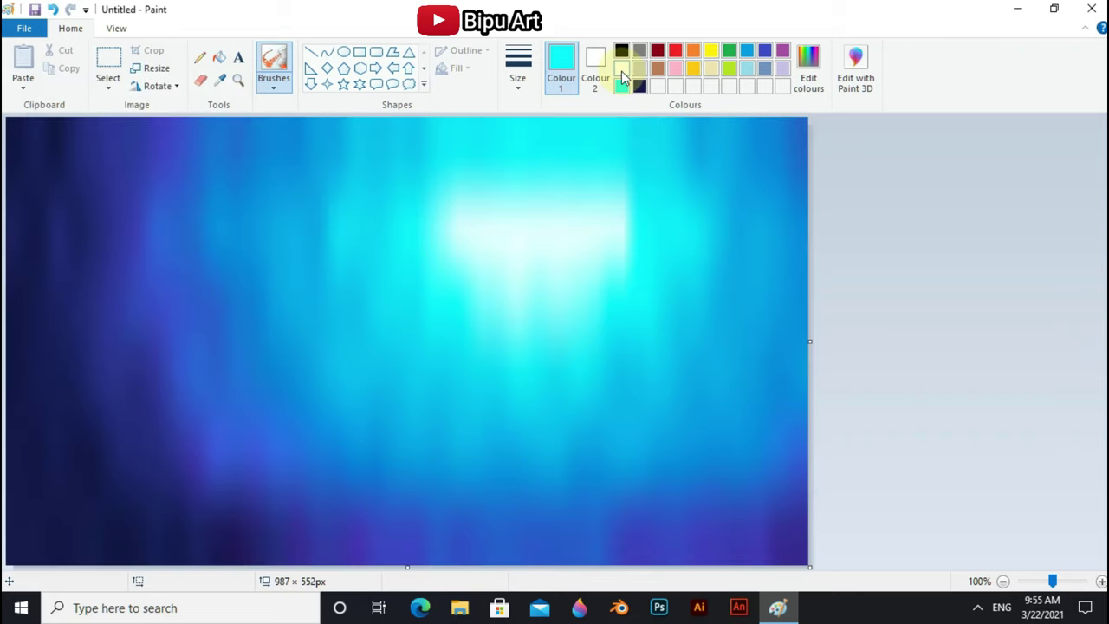
Step: Draw a solid-filled white oval moon near the top centre
{"action": "left_click", "coordinate": [343, 52]}
{"action": "left_click", "coordinate": [466, 70]}
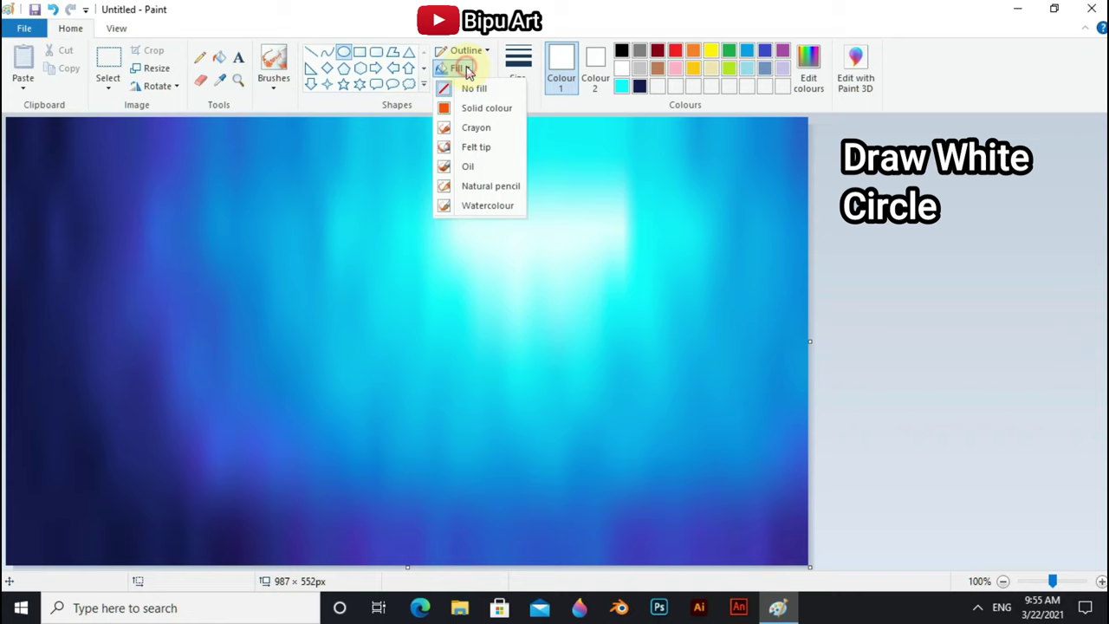
{"action": "left_click", "coordinate": [469, 108]}
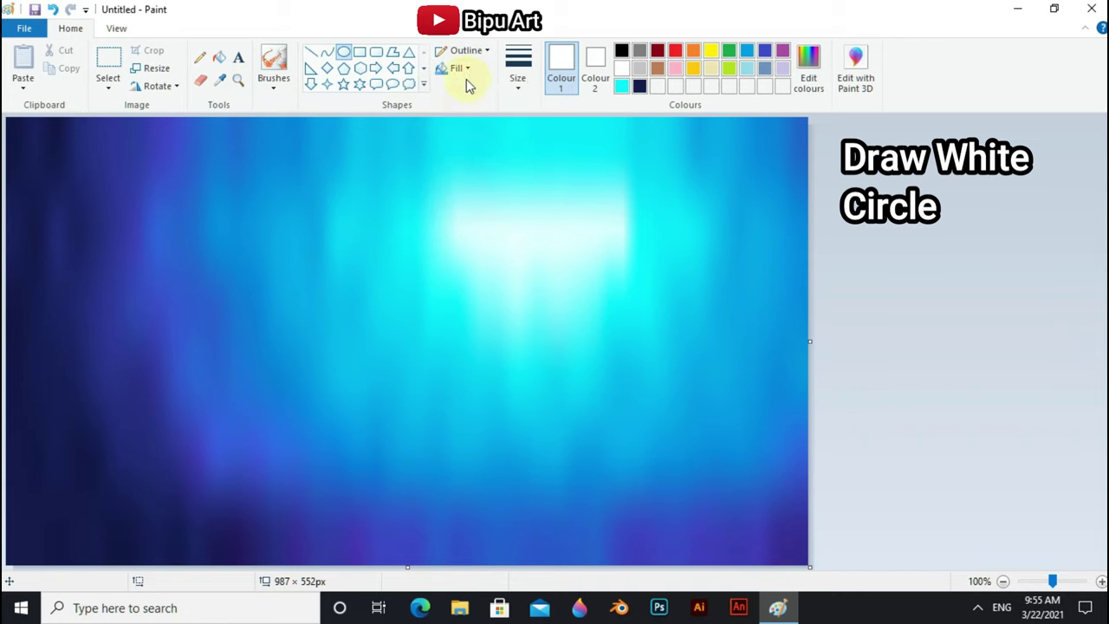
{"action": "left_click_drag", "start_coordinate": [461, 163], "coordinate": [631, 324]}
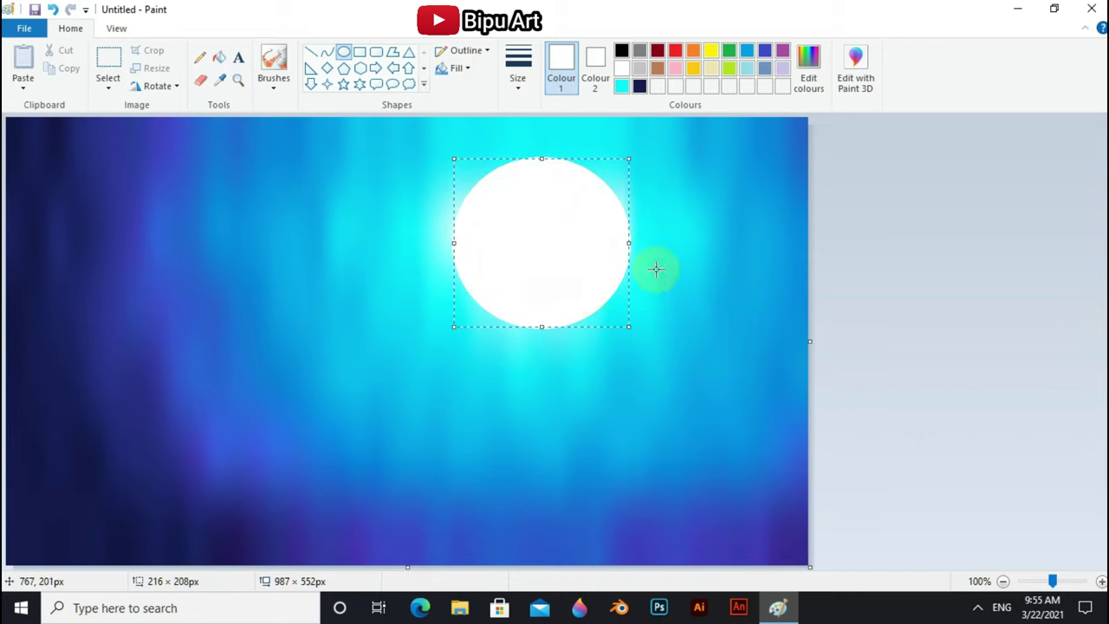
{"action": "left_click_drag", "start_coordinate": [638, 328], "coordinate": [629, 325]}
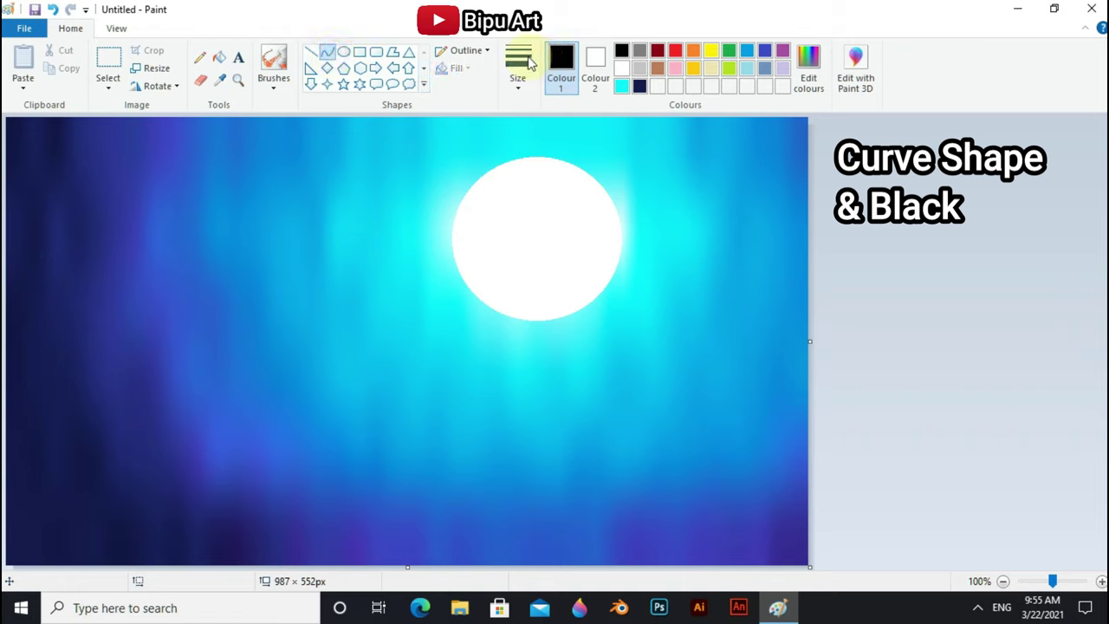
Step: Choose the thickest line and draft trial arch curves, then undo them
{"action": "left_click", "coordinate": [520, 62]}
{"action": "left_click", "coordinate": [553, 213]}
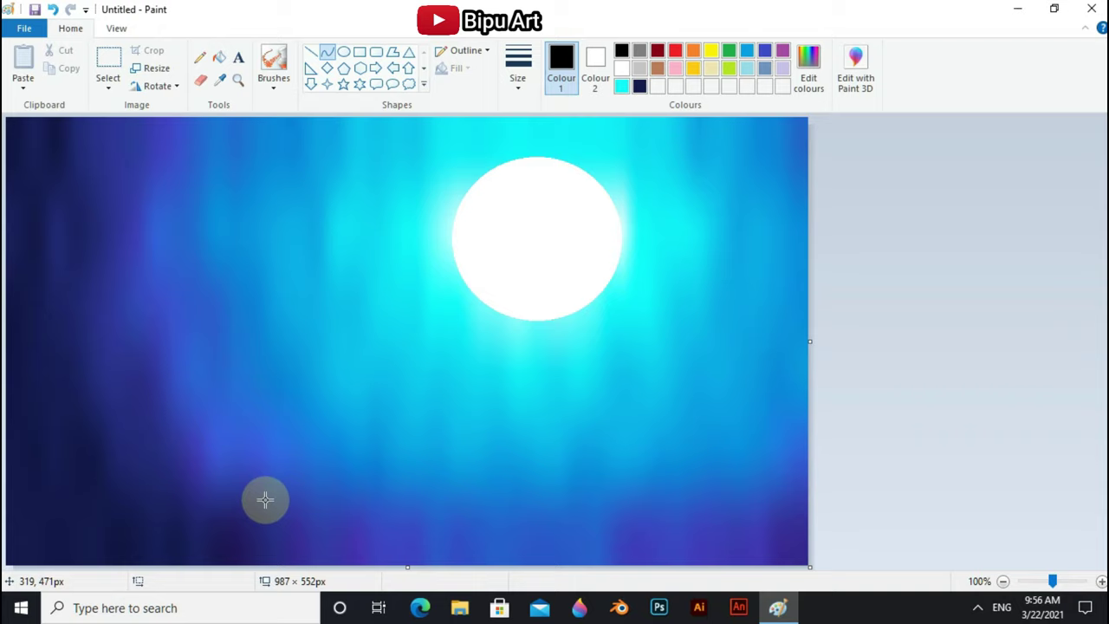
{"action": "mouse_move", "coordinate": [265, 499]}
{"action": "left_mouse_down"}
{"action": "mouse_move", "coordinate": [538, 478]}
{"action": "mouse_move", "coordinate": [404, 416]}
{"action": "left_mouse_up"}
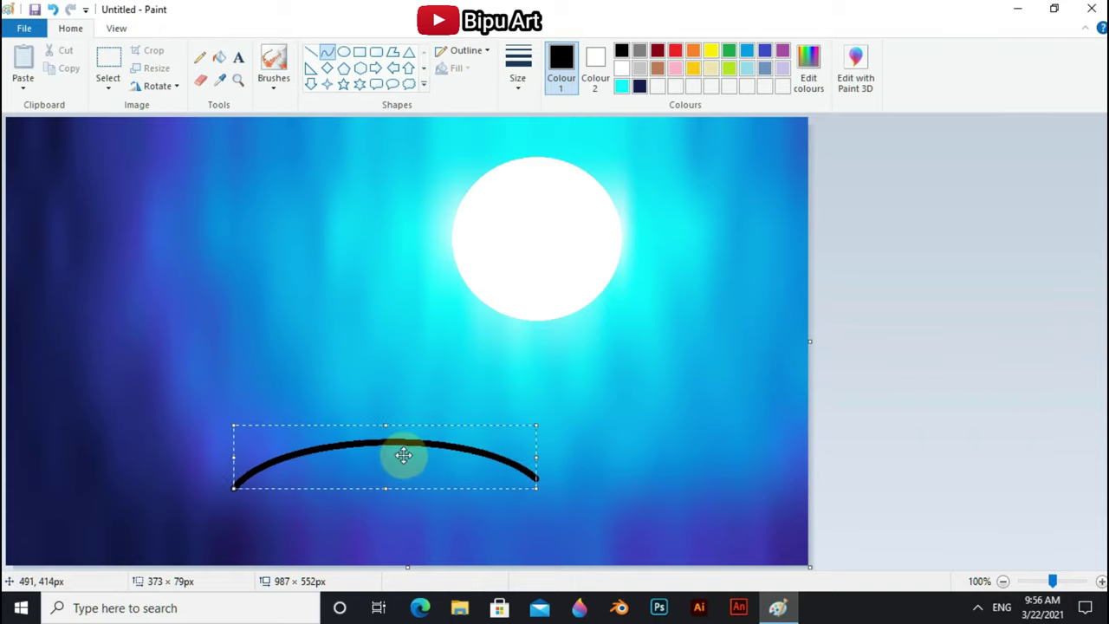
{"action": "left_click", "coordinate": [538, 475]}
{"action": "left_click_drag", "start_coordinate": [335, 514], "coordinate": [683, 496]}
{"action": "mouse_move", "coordinate": [508, 507]}
{"action": "left_mouse_down"}
{"action": "mouse_move", "coordinate": [502, 444]}
{"action": "mouse_move", "coordinate": [512, 488]}
{"action": "left_mouse_up"}
{"action": "key", "text": "ctrl+z"}
{"action": "key", "text": "ctrl+z"}
Step: Draw and bend the upper and lower curves of the left and right arches
{"action": "left_click_drag", "start_coordinate": [227, 477], "coordinate": [553, 466]}
{"action": "mouse_move", "coordinate": [286, 474]}
{"action": "left_mouse_down"}
{"action": "mouse_move", "coordinate": [273, 447]}
{"action": "mouse_move", "coordinate": [376, 438]}
{"action": "left_mouse_up"}
{"action": "left_click_drag", "start_coordinate": [391, 494], "coordinate": [681, 465]}
{"action": "mouse_move", "coordinate": [485, 485]}
{"action": "left_mouse_down"}
{"action": "mouse_move", "coordinate": [468, 438]}
{"action": "mouse_move", "coordinate": [535, 425]}
{"action": "left_mouse_up"}
{"action": "key", "text": "ctrl+z"}
{"action": "left_click_drag", "start_coordinate": [359, 507], "coordinate": [691, 477]}
{"action": "mouse_move", "coordinate": [520, 491]}
{"action": "left_mouse_down"}
{"action": "mouse_move", "coordinate": [549, 414]}
{"action": "mouse_move", "coordinate": [600, 484]}
{"action": "left_mouse_up"}
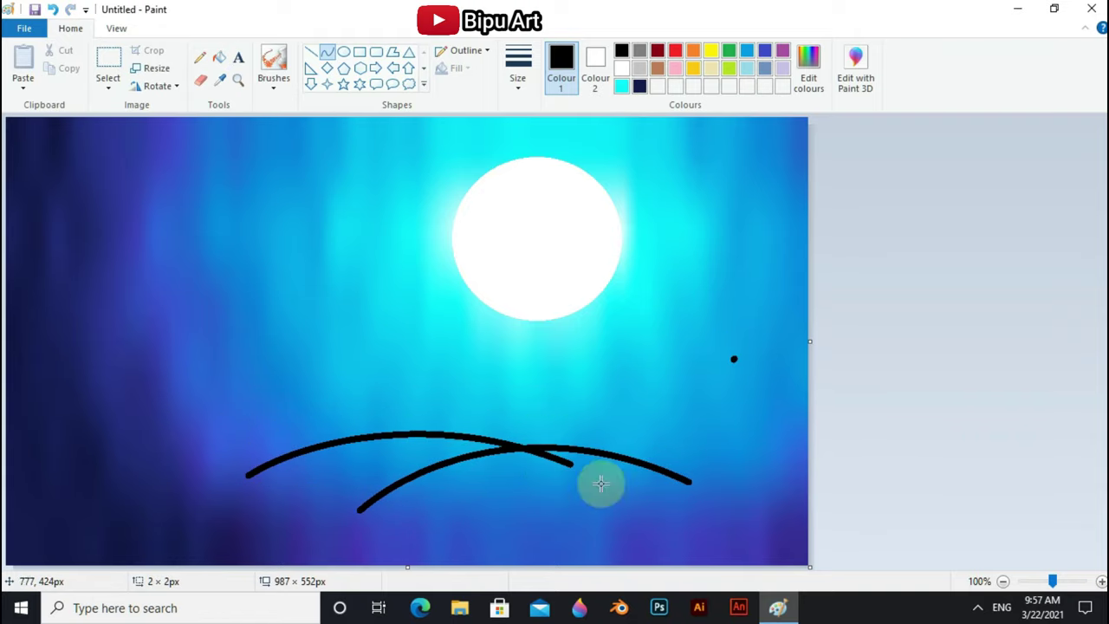
{"action": "left_click_drag", "start_coordinate": [402, 540], "coordinate": [674, 506]}
{"action": "left_click_drag", "start_coordinate": [445, 503], "coordinate": [574, 464]}
{"action": "left_click_drag", "start_coordinate": [263, 506], "coordinate": [556, 472]}
{"action": "left_click_drag", "start_coordinate": [407, 489], "coordinate": [411, 468]}
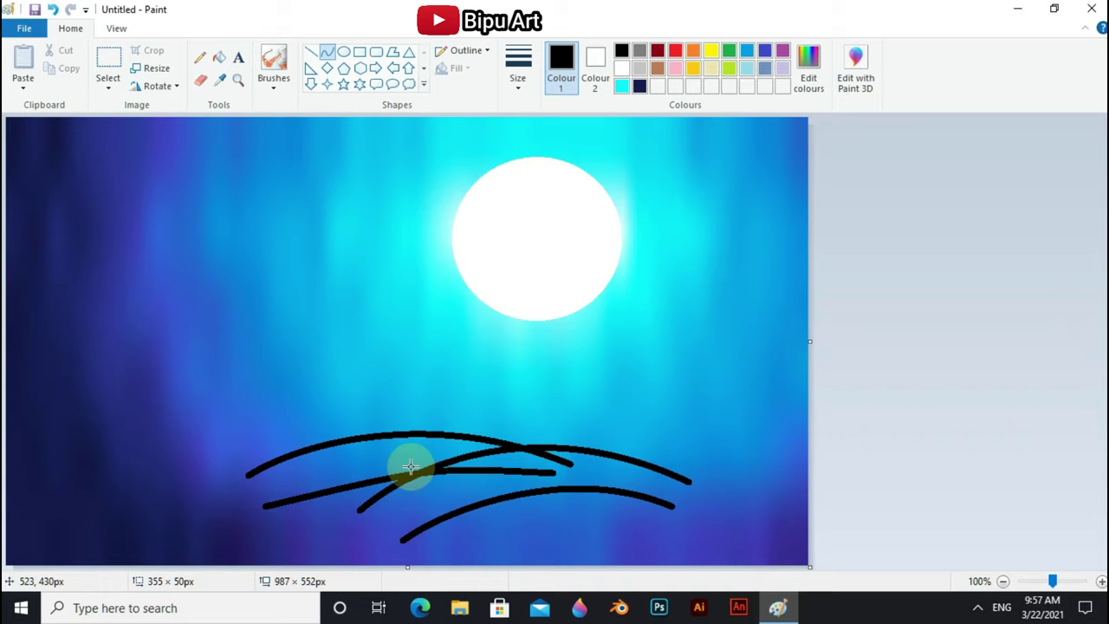
Step: Close the arch ends with straight lines and start painting the right arch black
{"action": "left_click", "coordinate": [311, 51]}
{"action": "left_click_drag", "start_coordinate": [248, 475], "coordinate": [263, 506]}
{"action": "left_click_drag", "start_coordinate": [690, 481], "coordinate": [673, 506]}
{"action": "left_click_drag", "start_coordinate": [359, 510], "coordinate": [394, 547]}
{"action": "mouse_move", "coordinate": [490, 479]}
{"action": "left_mouse_down"}
{"action": "mouse_move", "coordinate": [503, 477]}
{"action": "mouse_move", "coordinate": [434, 471]}
{"action": "mouse_move", "coordinate": [566, 472]}
{"action": "mouse_move", "coordinate": [422, 476]}
{"action": "mouse_move", "coordinate": [384, 515]}
{"action": "mouse_move", "coordinate": [464, 491]}
{"action": "mouse_move", "coordinate": [676, 483]}
{"action": "mouse_move", "coordinate": [649, 488]}
{"action": "left_mouse_up"}
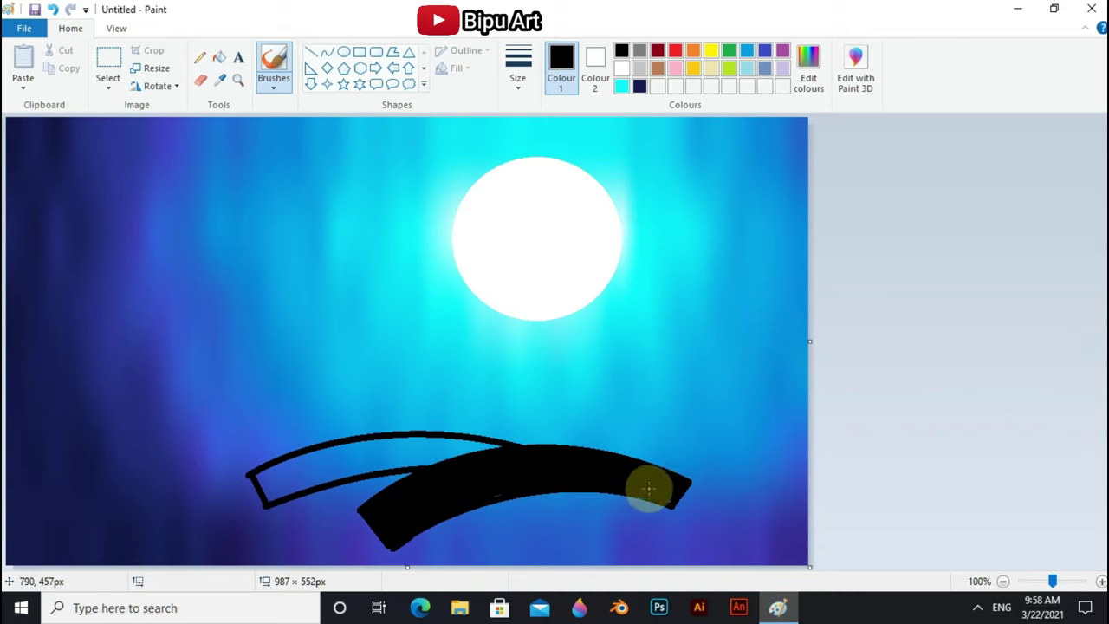
Step: Brush black over the left arch and bottom ground band, curving a line under the arch
{"action": "mouse_move", "coordinate": [266, 473]}
{"action": "left_mouse_down"}
{"action": "mouse_move", "coordinate": [367, 465]}
{"action": "mouse_move", "coordinate": [335, 448]}
{"action": "mouse_move", "coordinate": [434, 449]}
{"action": "left_mouse_up"}
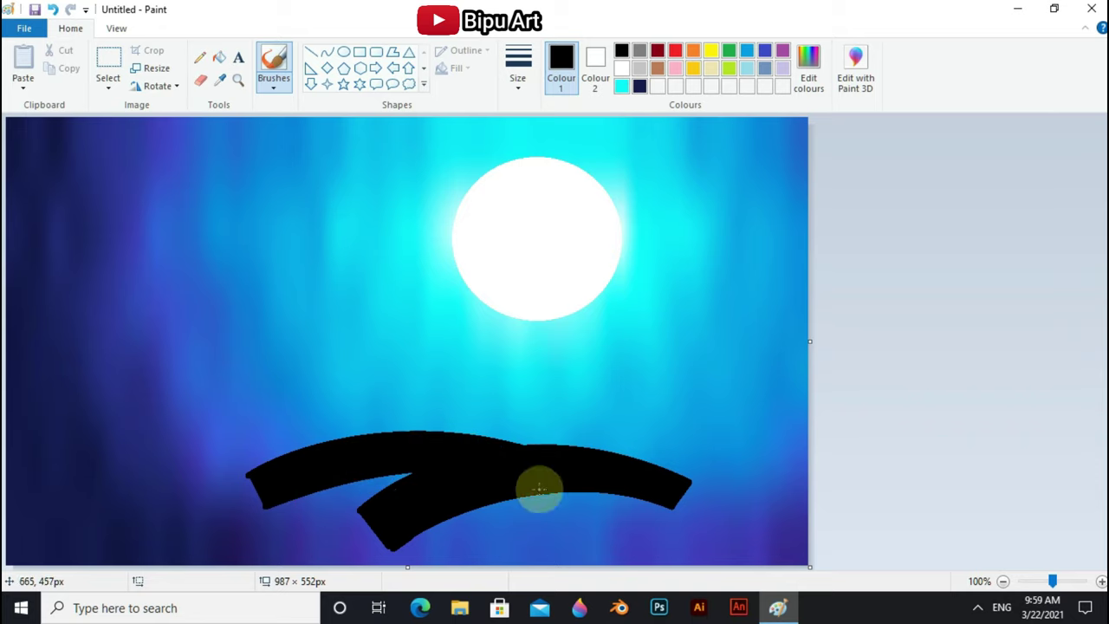
{"action": "mouse_move", "coordinate": [494, 559]}
{"action": "left_mouse_down"}
{"action": "mouse_move", "coordinate": [347, 548]}
{"action": "mouse_move", "coordinate": [177, 559]}
{"action": "left_mouse_up"}
{"action": "mouse_move", "coordinate": [252, 510]}
{"action": "left_mouse_down"}
{"action": "mouse_move", "coordinate": [25, 514]}
{"action": "mouse_move", "coordinate": [25, 533]}
{"action": "mouse_move", "coordinate": [91, 529]}
{"action": "left_mouse_up"}
{"action": "left_click", "coordinate": [327, 51]}
{"action": "mouse_move", "coordinate": [419, 511]}
{"action": "left_mouse_down"}
{"action": "mouse_move", "coordinate": [634, 503]}
{"action": "mouse_move", "coordinate": [530, 488]}
{"action": "mouse_move", "coordinate": [668, 520]}
{"action": "left_mouse_up"}
{"action": "left_click_drag", "start_coordinate": [545, 491], "coordinate": [572, 526]}
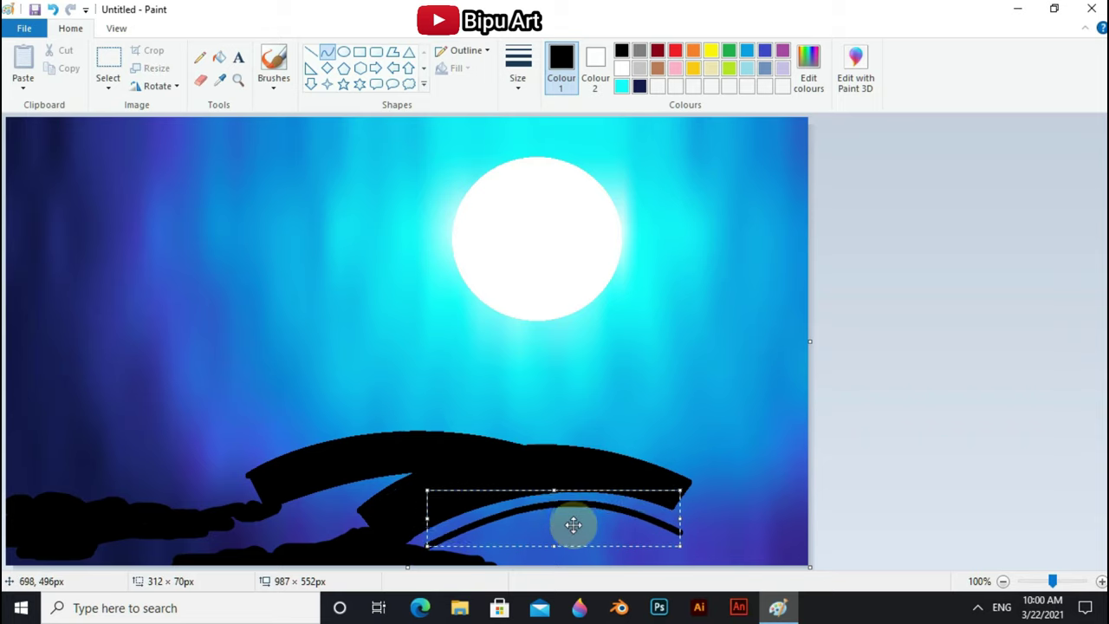
{"action": "left_click", "coordinate": [274, 65]}
Step: Blacken the bridge's right end and middle shoreline, arcing and filling the gap under the bridge
{"action": "mouse_move", "coordinate": [648, 498]}
{"action": "left_mouse_down"}
{"action": "mouse_move", "coordinate": [673, 528]}
{"action": "mouse_move", "coordinate": [780, 539]}
{"action": "left_mouse_up"}
{"action": "mouse_move", "coordinate": [401, 540]}
{"action": "left_mouse_down"}
{"action": "mouse_move", "coordinate": [515, 565]}
{"action": "mouse_move", "coordinate": [648, 530]}
{"action": "left_mouse_up"}
{"action": "left_click", "coordinate": [327, 51]}
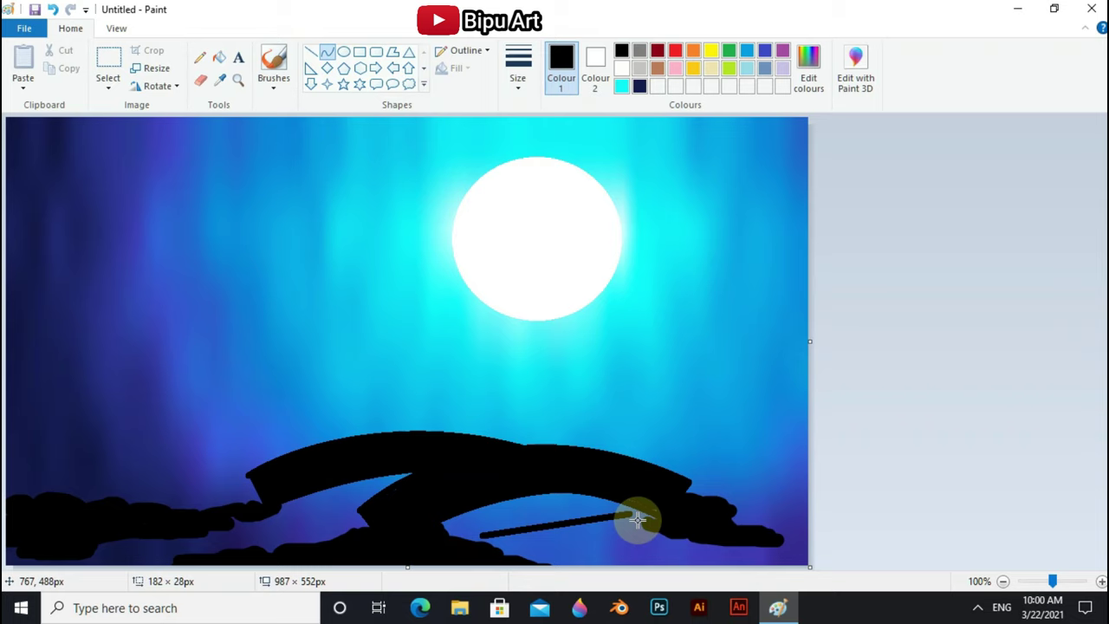
{"action": "left_click_drag", "start_coordinate": [563, 533], "coordinate": [564, 514]}
{"action": "left_click", "coordinate": [565, 515]}
{"action": "left_click", "coordinate": [273, 65]}
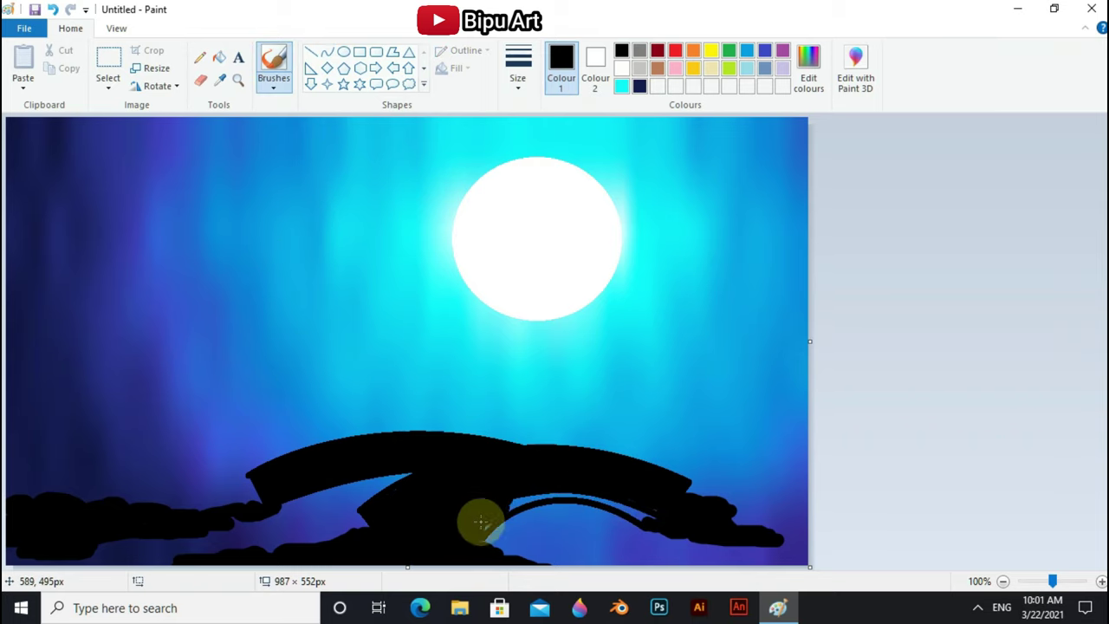
{"action": "mouse_move", "coordinate": [481, 522]}
{"action": "left_mouse_down"}
{"action": "mouse_move", "coordinate": [545, 488]}
{"action": "mouse_move", "coordinate": [522, 498]}
{"action": "mouse_move", "coordinate": [711, 495]}
{"action": "mouse_move", "coordinate": [605, 528]}
{"action": "mouse_move", "coordinate": [681, 495]}
{"action": "mouse_move", "coordinate": [757, 504]}
{"action": "left_mouse_up"}
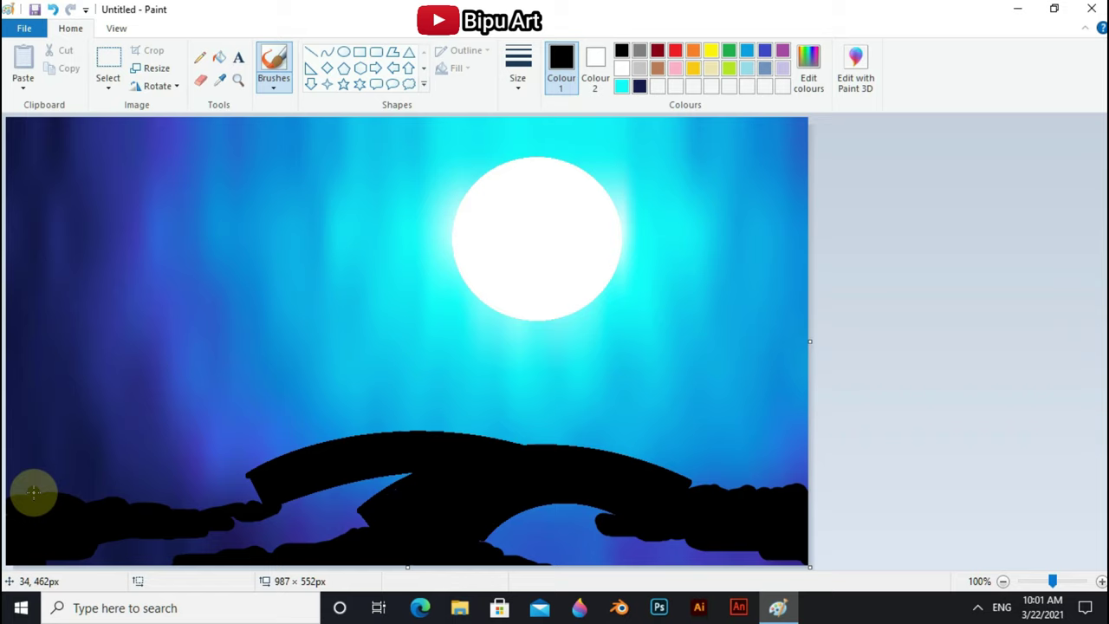
Step: Curve the left arch's underside and extend the black shore across the bottom-left blue strip
{"action": "left_click", "coordinate": [327, 51]}
{"action": "mouse_move", "coordinate": [278, 517]}
{"action": "left_mouse_down"}
{"action": "mouse_move", "coordinate": [420, 469]}
{"action": "mouse_move", "coordinate": [219, 522]}
{"action": "left_mouse_up"}
{"action": "left_click", "coordinate": [274, 65]}
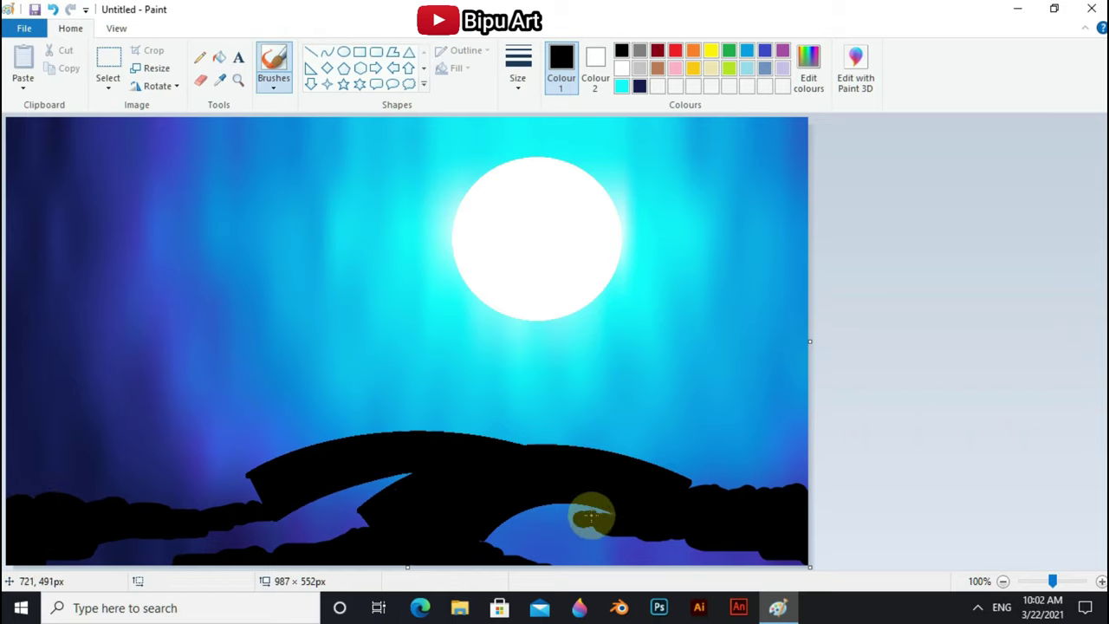
{"action": "mouse_move", "coordinate": [593, 516]}
{"action": "left_mouse_down"}
{"action": "mouse_move", "coordinate": [562, 517]}
{"action": "mouse_move", "coordinate": [627, 528]}
{"action": "mouse_move", "coordinate": [719, 520]}
{"action": "mouse_move", "coordinate": [788, 490]}
{"action": "left_mouse_up"}
{"action": "left_click_drag", "start_coordinate": [288, 545], "coordinate": [11, 487]}
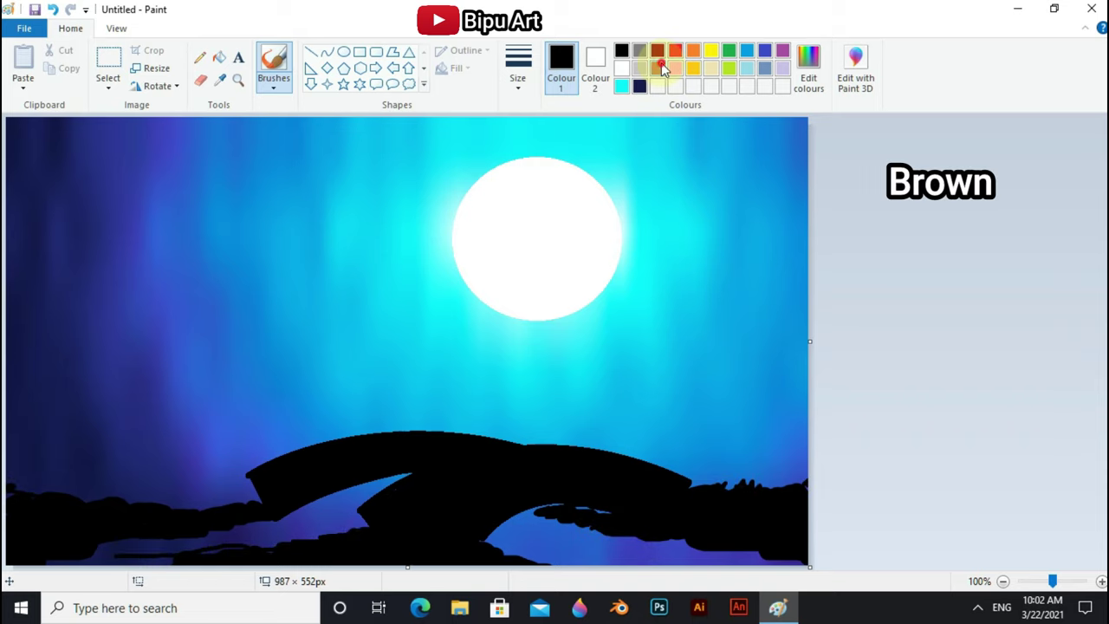
Step: Mix a darker custom brown in Edit colours as the drawing colour
{"action": "left_click", "coordinate": [807, 76]}
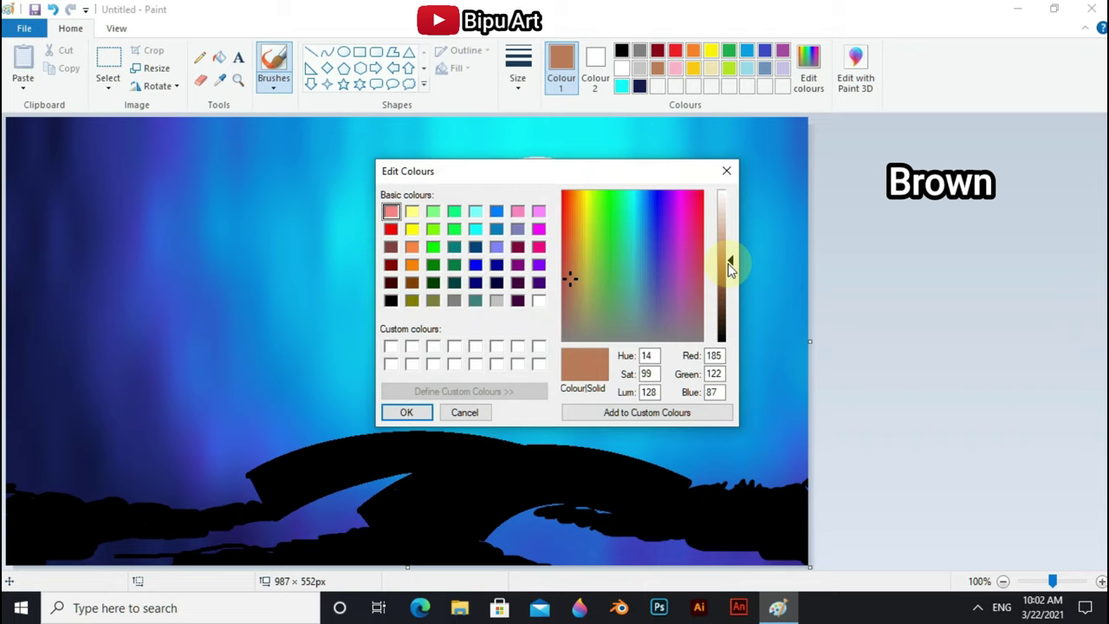
{"action": "left_click_drag", "start_coordinate": [726, 259], "coordinate": [727, 273]}
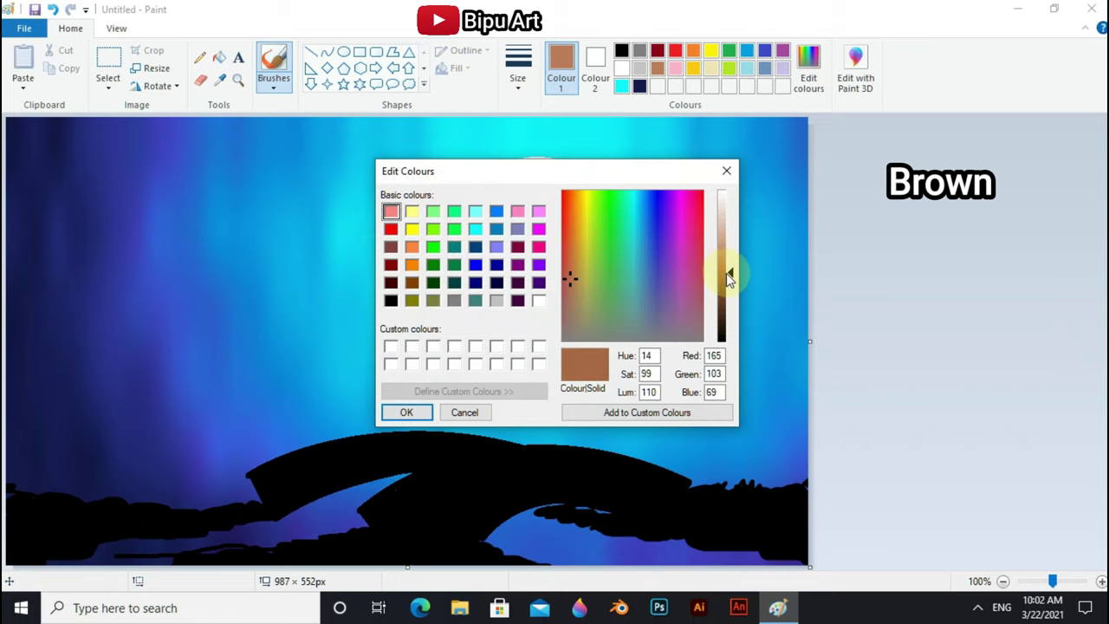
{"action": "left_click", "coordinate": [420, 412]}
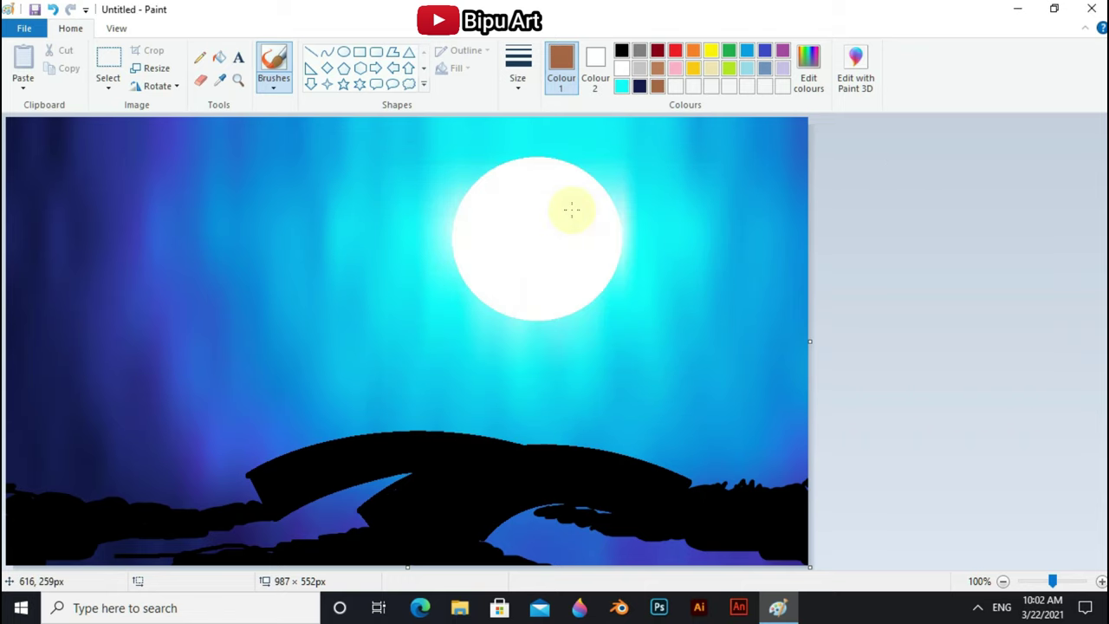
Step: Trace thicker brown curves along the tops of the left and right bridge arches
{"action": "left_click", "coordinate": [327, 53]}
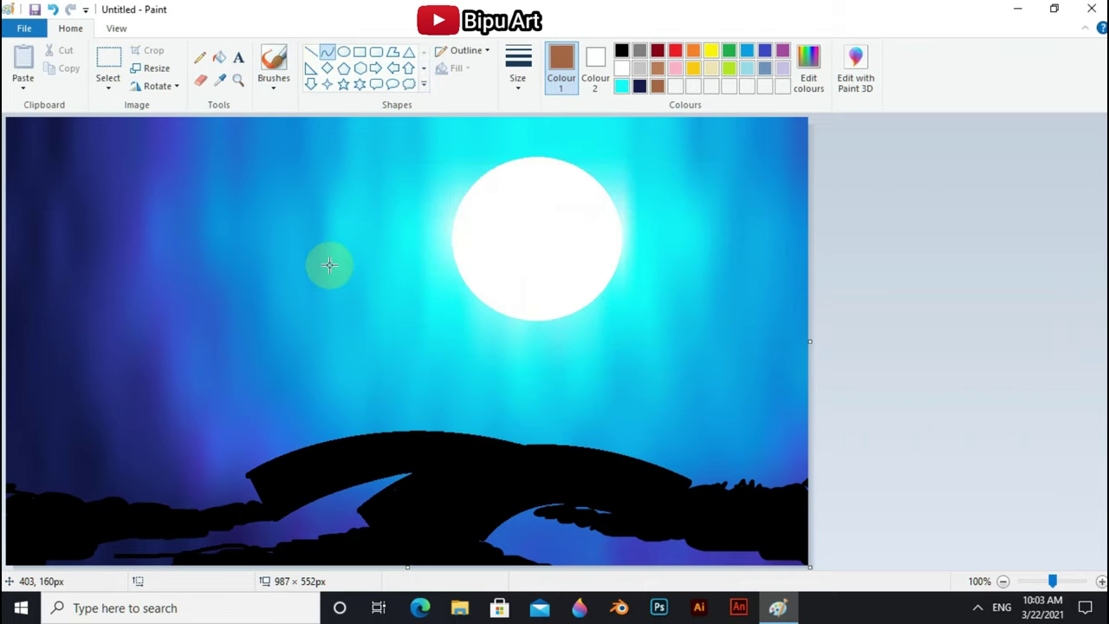
{"action": "left_click", "coordinate": [519, 83]}
{"action": "left_click", "coordinate": [526, 175]}
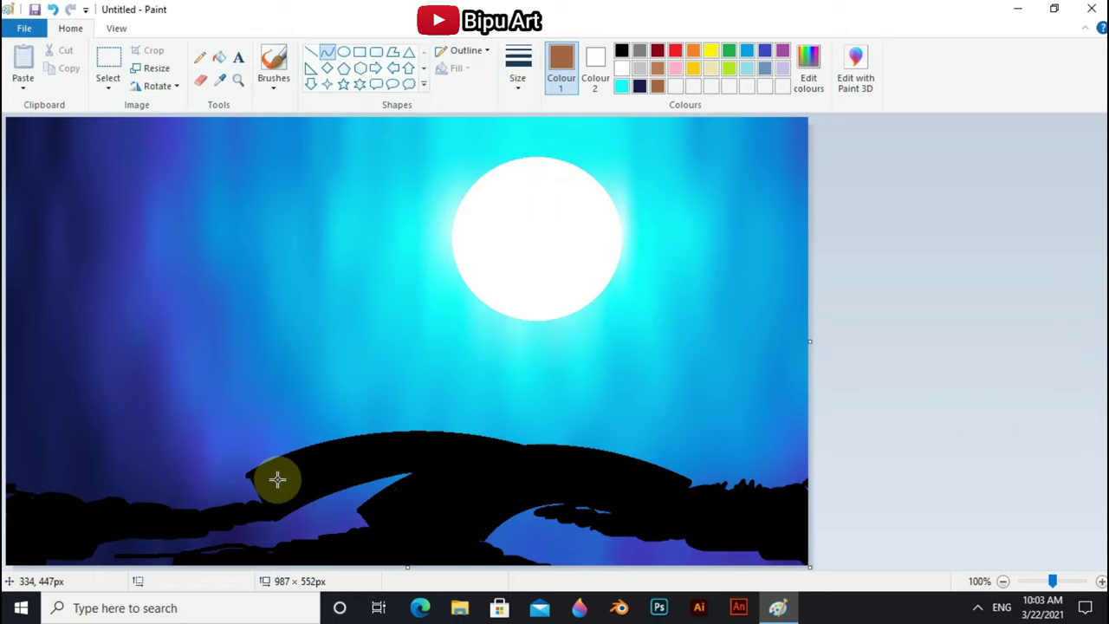
{"action": "left_click_drag", "start_coordinate": [250, 473], "coordinate": [527, 446]}
{"action": "left_click_drag", "start_coordinate": [402, 434], "coordinate": [401, 416]}
{"action": "left_click", "coordinate": [570, 416]}
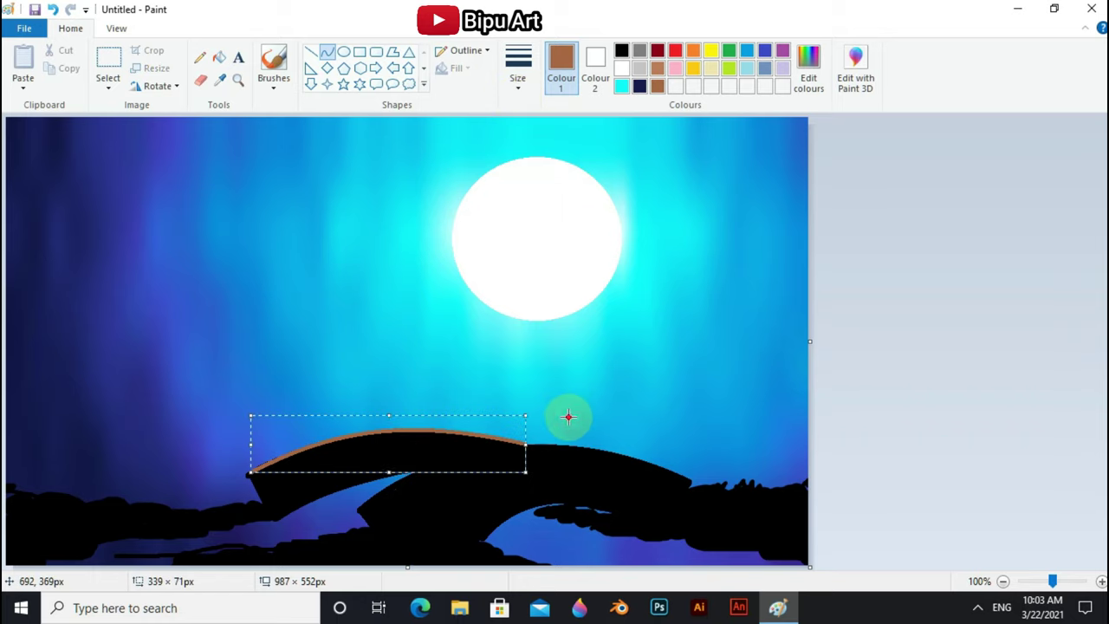
{"action": "left_click_drag", "start_coordinate": [358, 511], "coordinate": [689, 479]}
{"action": "left_click_drag", "start_coordinate": [520, 494], "coordinate": [431, 448]}
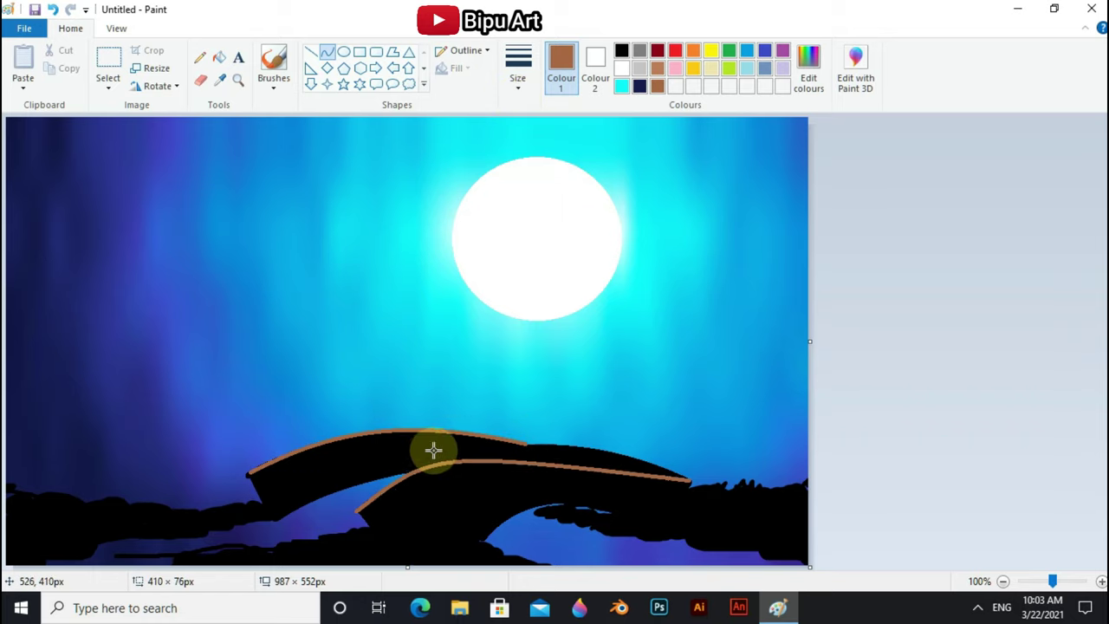
Step: Brush a darker brown onto the water under the bridge and zoom in
{"action": "left_click", "coordinate": [809, 69]}
{"action": "left_click", "coordinate": [273, 69]}
{"action": "left_click_drag", "start_coordinate": [290, 518], "coordinate": [385, 476]}
{"action": "key", "text": "ctrl+Page_Up"}
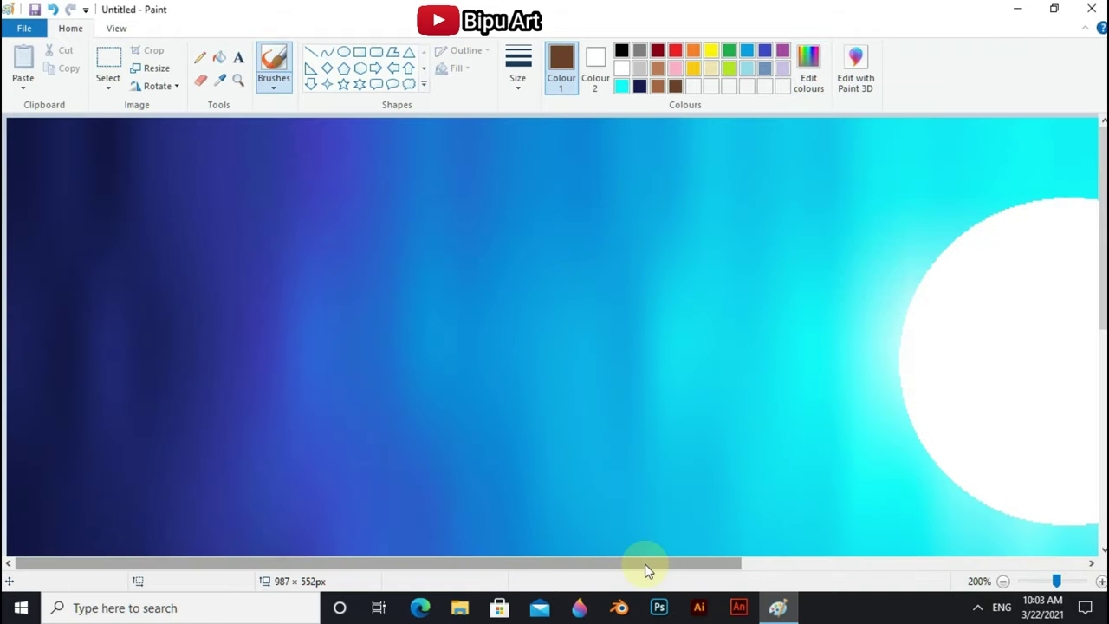
Step: Paint brown strokes over the water and path beneath the bridge
{"action": "scroll", "coordinate": [503, 419], "scroll_direction": "down", "scroll_amount": 5}
{"action": "scroll", "coordinate": [503, 419], "scroll_direction": "right", "scroll_amount": 3}
{"action": "mouse_move", "coordinate": [502, 419]}
{"action": "left_mouse_down"}
{"action": "mouse_move", "coordinate": [575, 377]}
{"action": "mouse_move", "coordinate": [454, 426]}
{"action": "mouse_move", "coordinate": [373, 477]}
{"action": "left_mouse_up"}
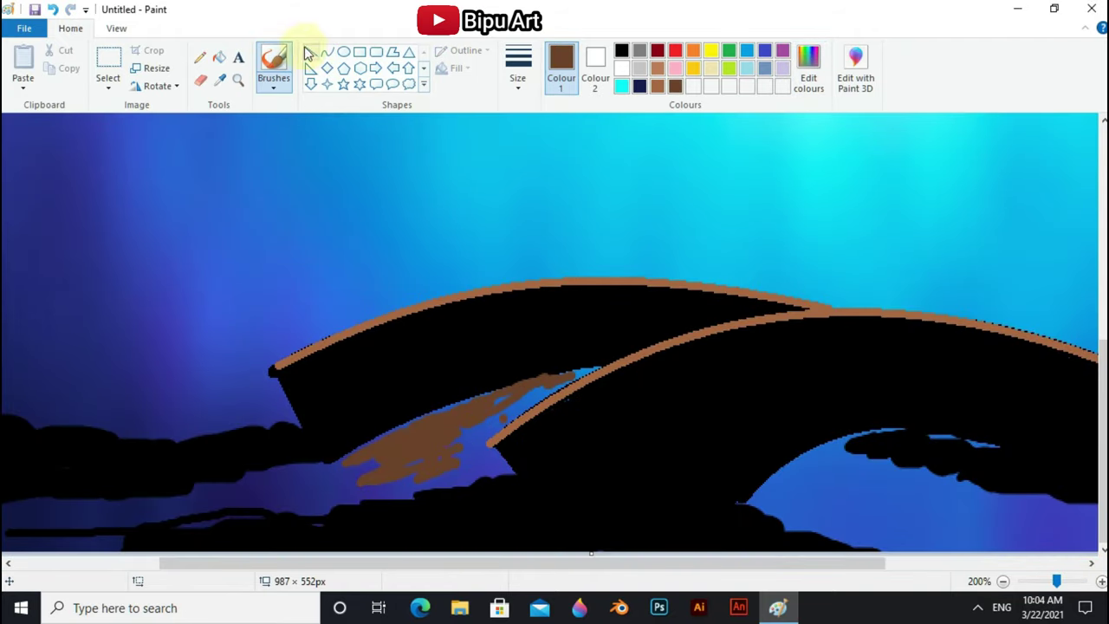
{"action": "left_click", "coordinate": [311, 52]}
{"action": "left_click_drag", "start_coordinate": [339, 440], "coordinate": [594, 367]}
{"action": "mouse_move", "coordinate": [390, 446]}
{"action": "left_mouse_down"}
{"action": "mouse_move", "coordinate": [481, 482]}
{"action": "mouse_move", "coordinate": [277, 466]}
{"action": "left_mouse_up"}
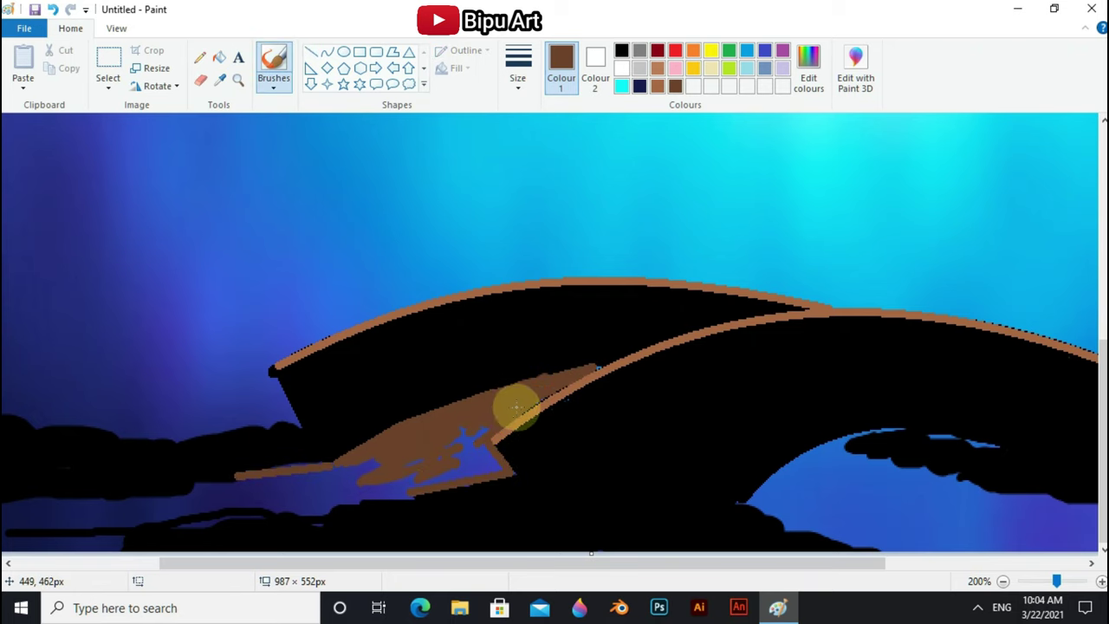
{"action": "left_click_drag", "start_coordinate": [512, 401], "coordinate": [488, 423]}
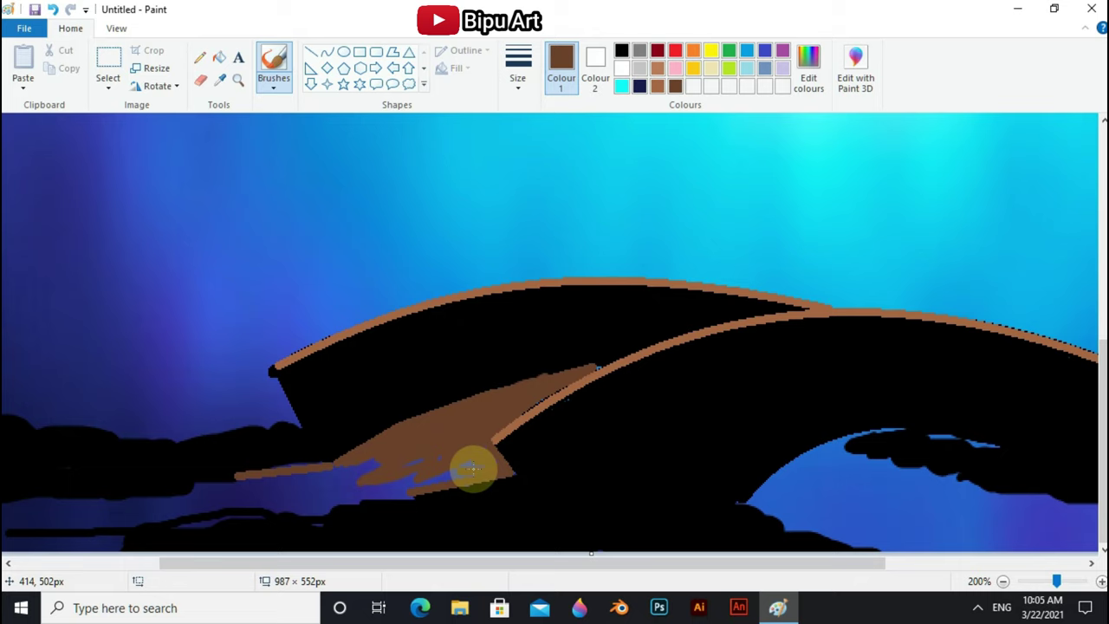
{"action": "mouse_move", "coordinate": [473, 468]}
{"action": "left_mouse_down"}
{"action": "mouse_move", "coordinate": [396, 463]}
{"action": "mouse_move", "coordinate": [62, 495]}
{"action": "mouse_move", "coordinate": [376, 495]}
{"action": "mouse_move", "coordinate": [330, 487]}
{"action": "left_mouse_up"}
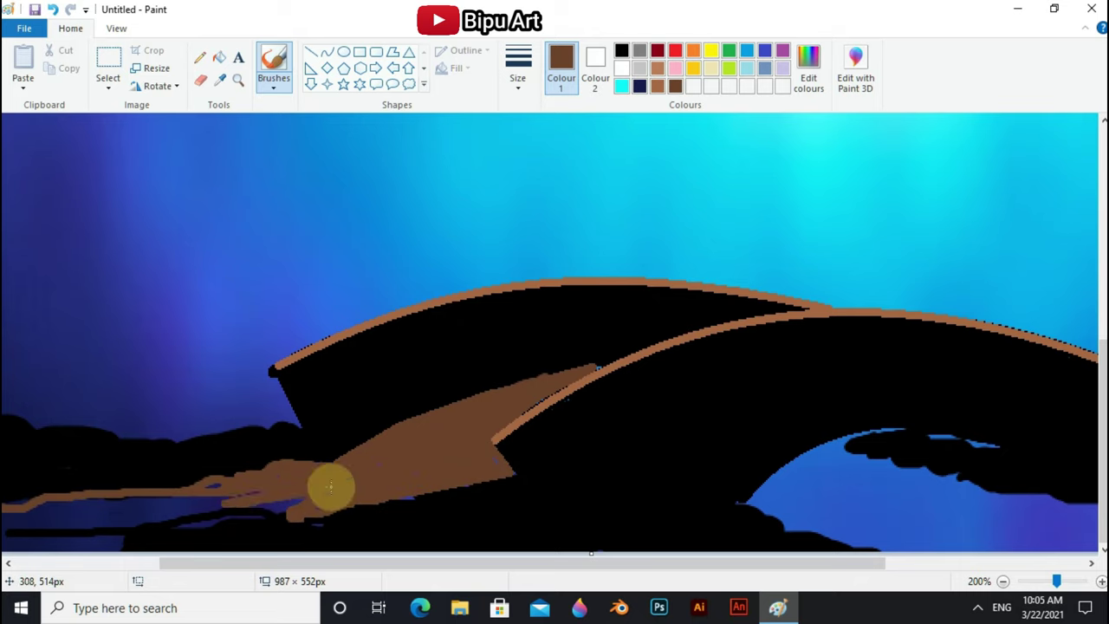
Step: Smooth the bottom-left ground in darker brown, then add lighter brown highlights
{"action": "left_click", "coordinate": [1047, 583]}
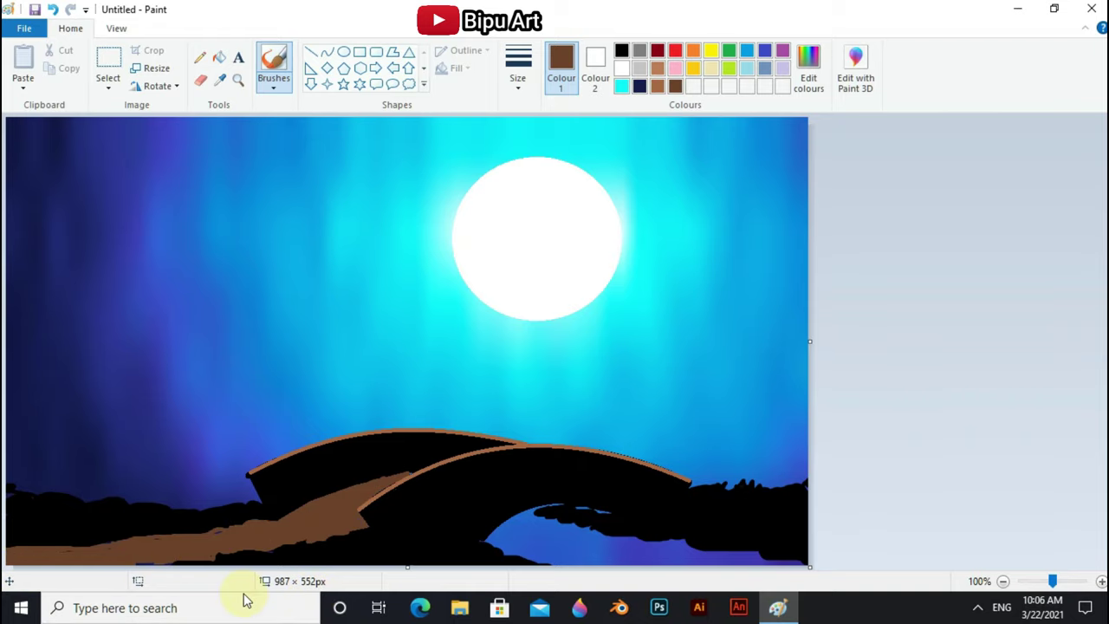
{"action": "left_click", "coordinate": [404, 411]}
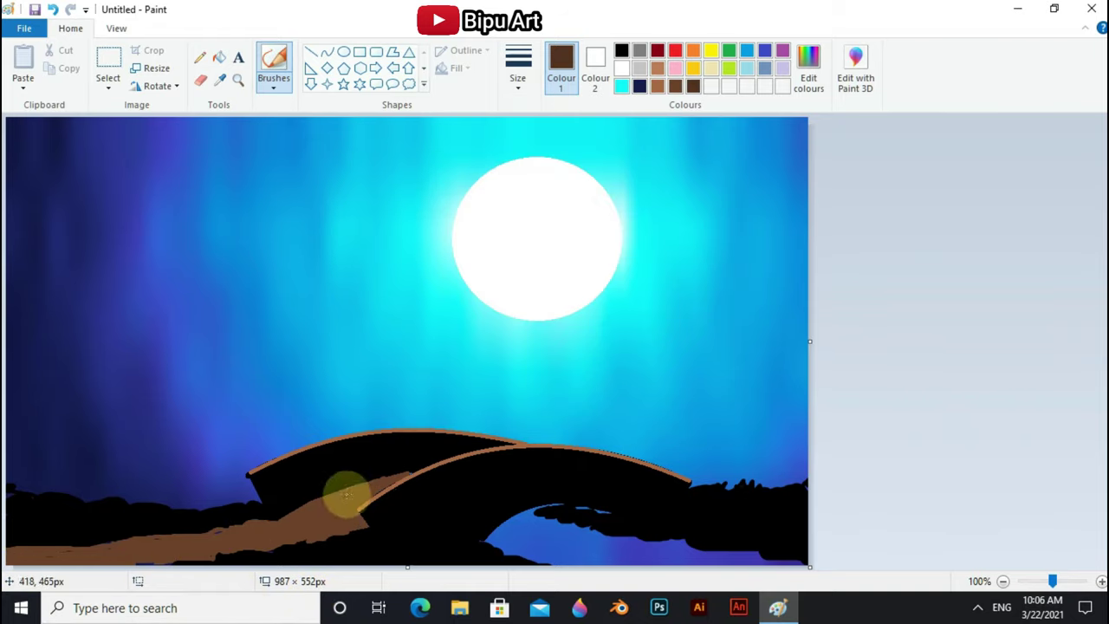
{"action": "left_click", "coordinate": [1102, 582]}
{"action": "left_click_drag", "start_coordinate": [1104, 282], "coordinate": [1104, 499]}
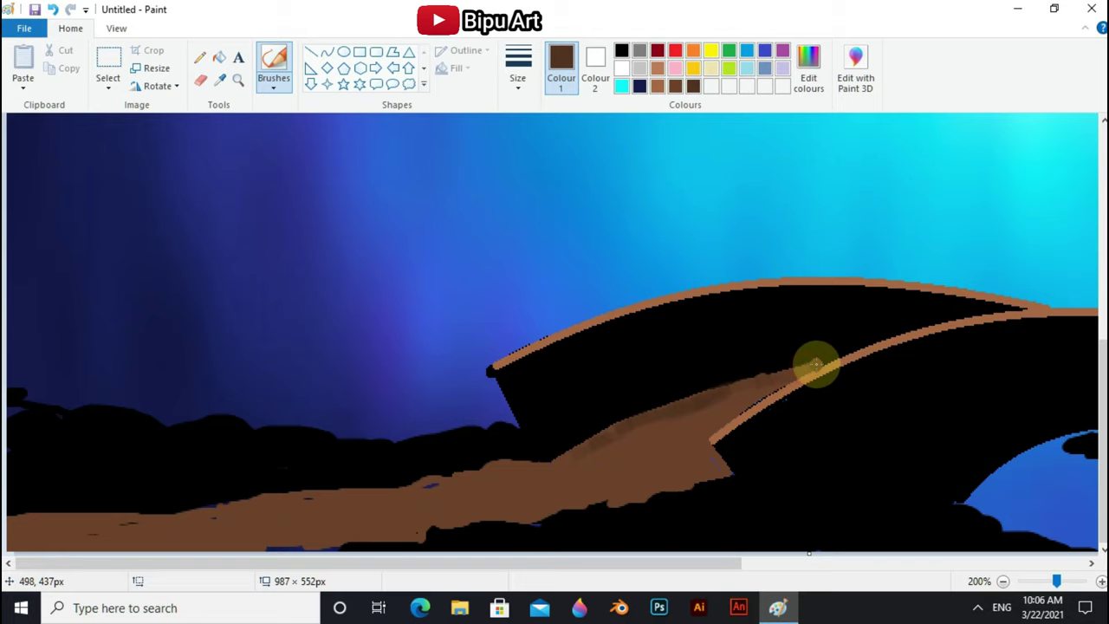
{"action": "left_click_drag", "start_coordinate": [495, 466], "coordinate": [78, 523]}
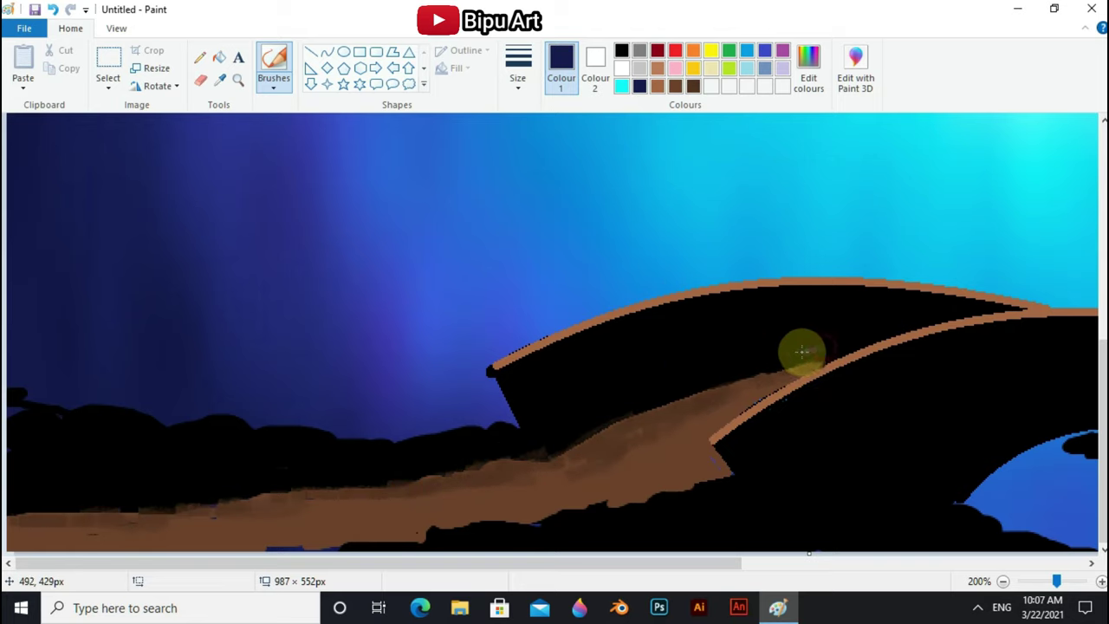
{"action": "left_click_drag", "start_coordinate": [803, 351], "coordinate": [820, 305]}
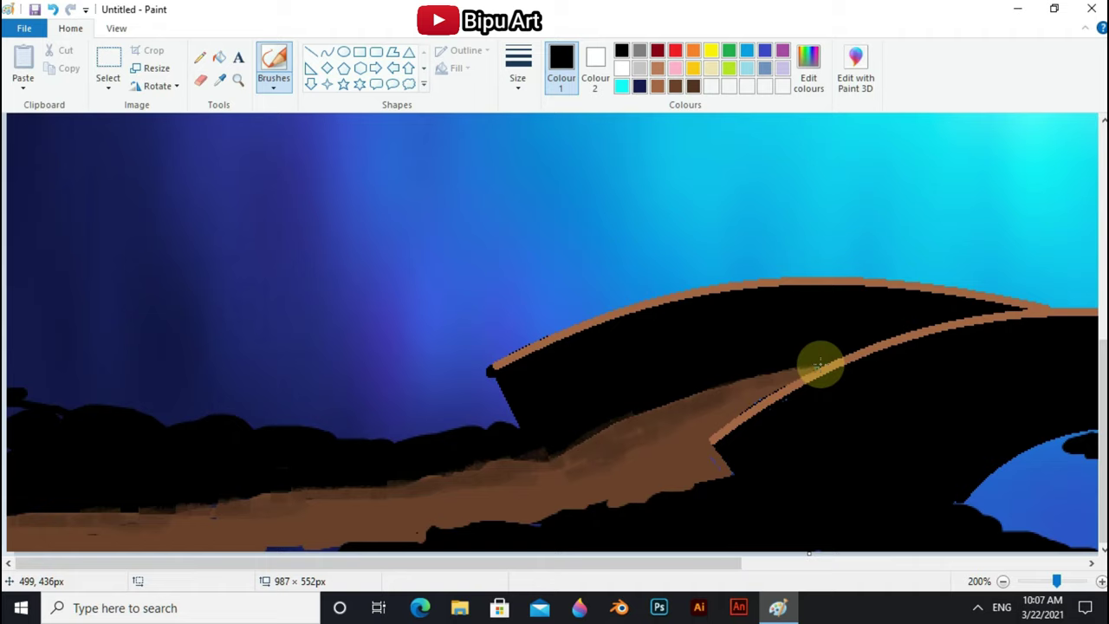
{"action": "left_click", "coordinate": [716, 466]}
{"action": "mouse_move", "coordinate": [495, 488]}
{"action": "left_mouse_down"}
{"action": "mouse_move", "coordinate": [265, 523]}
{"action": "mouse_move", "coordinate": [599, 456]}
{"action": "mouse_move", "coordinate": [171, 535]}
{"action": "left_mouse_up"}
Step: Edge the bridge's left end in brown and trace a brown curve over the arch opening
{"action": "scroll", "coordinate": [619, 466], "scroll_direction": "right", "scroll_amount": 5}
{"action": "scroll", "coordinate": [619, 465], "scroll_direction": "up", "scroll_amount": 5}
{"action": "scroll", "coordinate": [904, 527], "scroll_direction": "down", "scroll_amount": 5}
{"action": "left_click", "coordinate": [312, 51]}
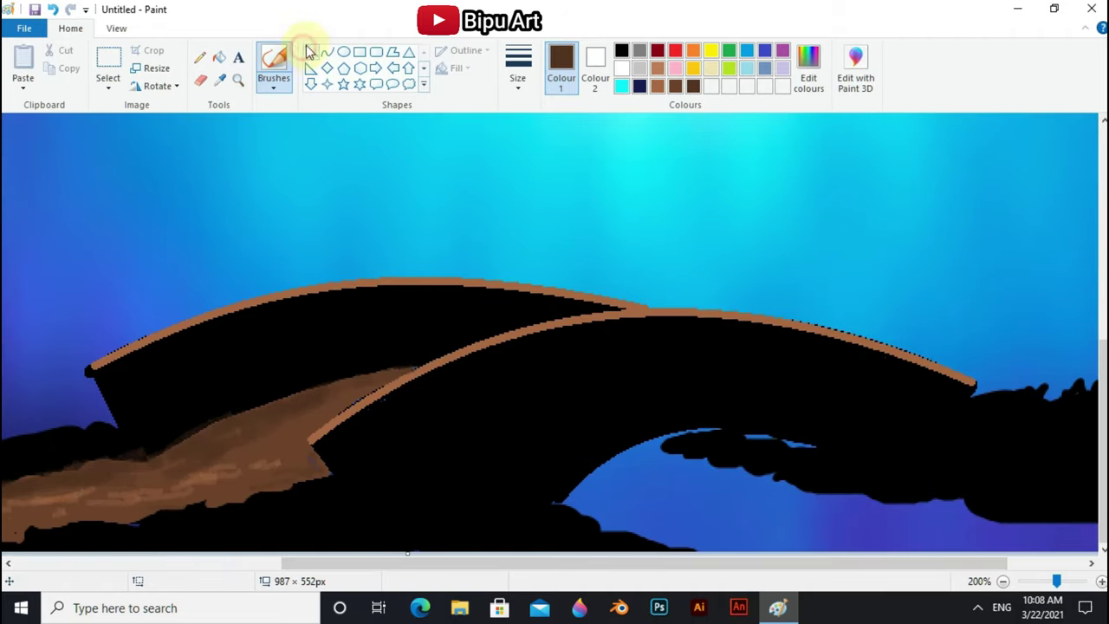
{"action": "left_click_drag", "start_coordinate": [95, 370], "coordinate": [128, 436]}
{"action": "left_click", "coordinate": [517, 69]}
{"action": "left_click", "coordinate": [527, 161]}
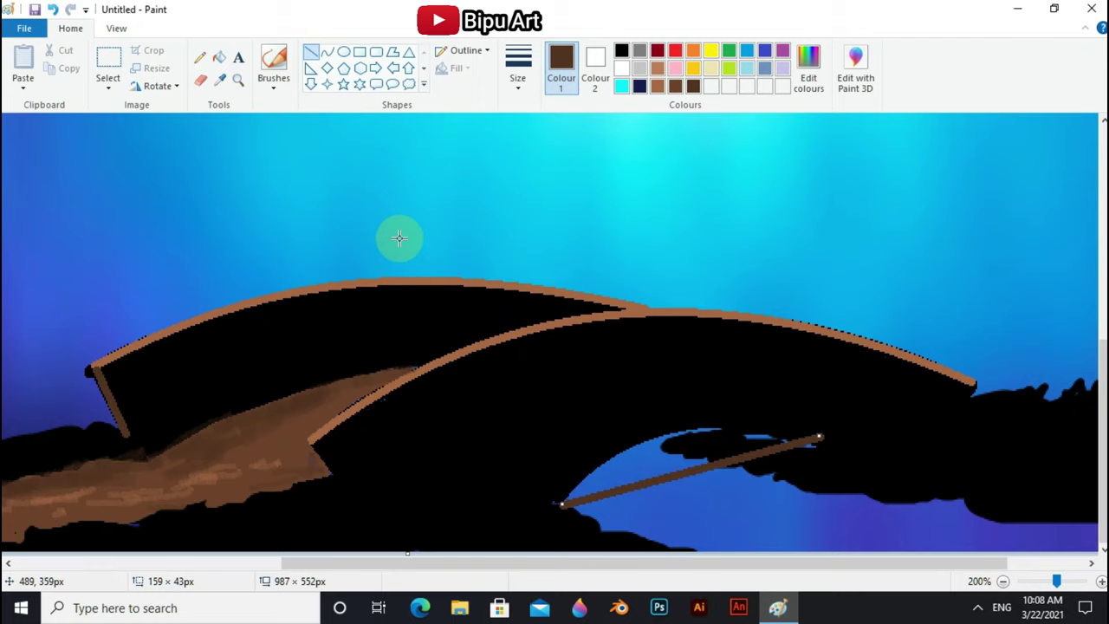
{"action": "left_click_drag", "start_coordinate": [558, 495], "coordinate": [829, 451]}
{"action": "left_click", "coordinate": [518, 70]}
{"action": "left_click", "coordinate": [544, 149]}
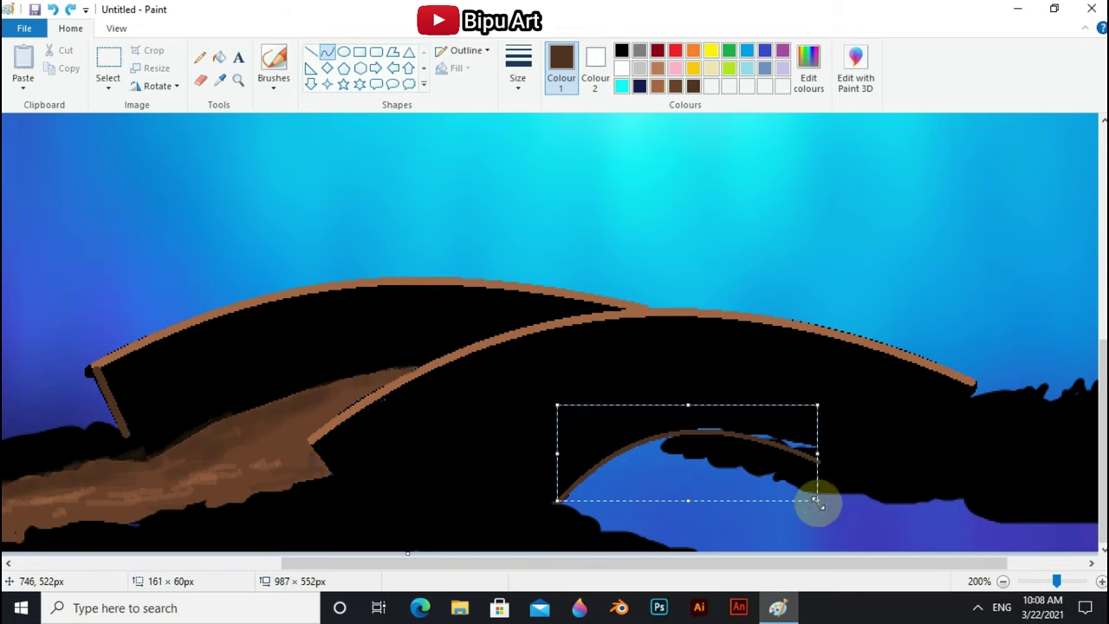
{"action": "left_click_drag", "start_coordinate": [812, 503], "coordinate": [665, 496]}
{"action": "left_click", "coordinate": [689, 472]}
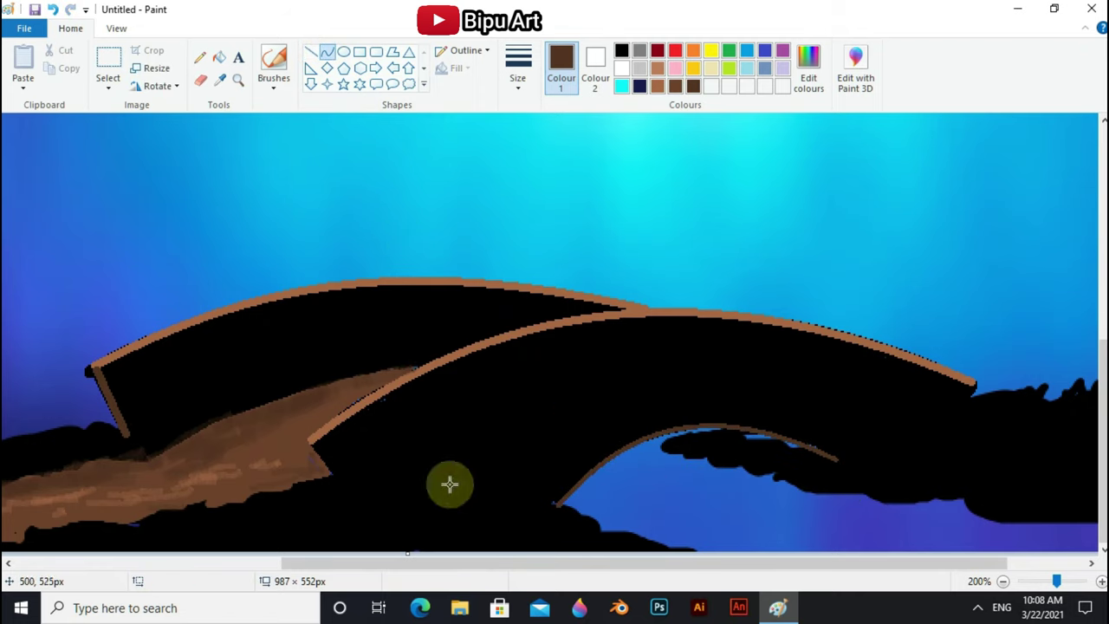
Step: Draw brown plank lines across the front and back bridge decks
{"action": "left_click", "coordinate": [311, 51]}
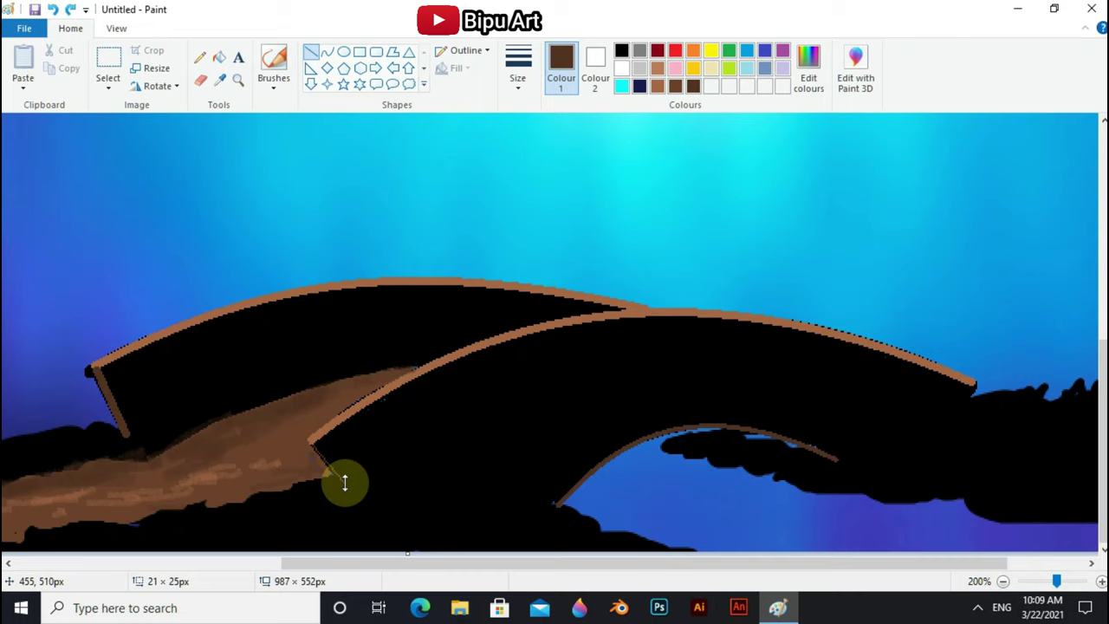
{"action": "left_click_drag", "start_coordinate": [976, 384], "coordinate": [945, 441]}
{"action": "left_click_drag", "start_coordinate": [656, 322], "coordinate": [667, 408]}
{"action": "left_click_drag", "start_coordinate": [731, 330], "coordinate": [729, 397]}
{"action": "left_click_drag", "start_coordinate": [882, 378], "coordinate": [855, 443]}
{"action": "left_click_drag", "start_coordinate": [549, 355], "coordinate": [588, 434]}
{"action": "left_click_drag", "start_coordinate": [444, 385], "coordinate": [516, 468]}
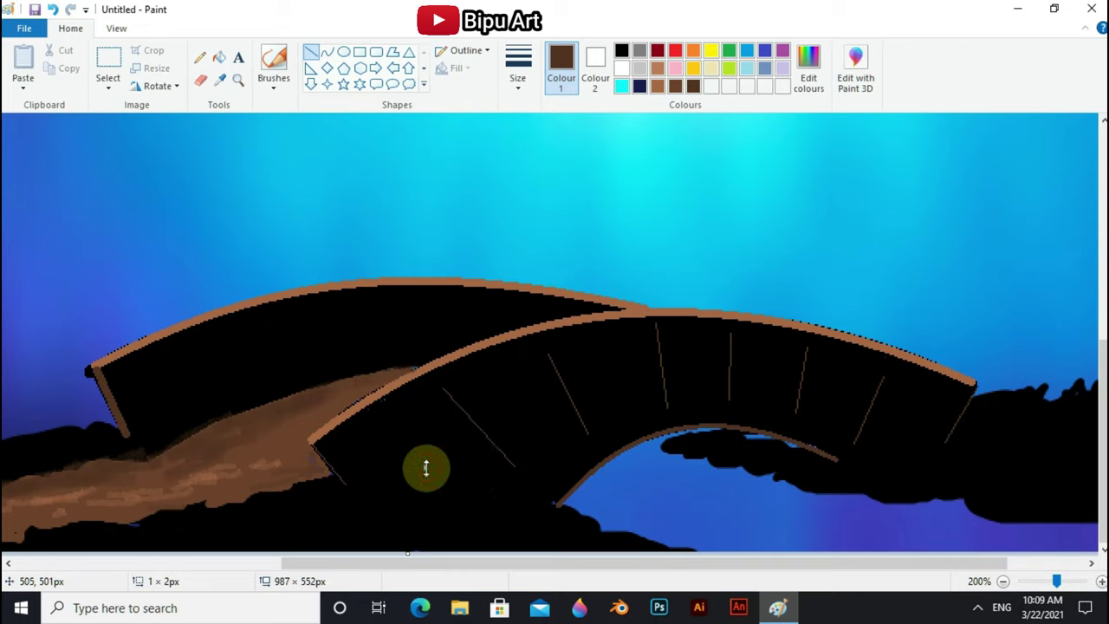
{"action": "left_click_drag", "start_coordinate": [147, 360], "coordinate": [173, 416]}
{"action": "left_click_drag", "start_coordinate": [233, 354], "coordinate": [249, 377]}
{"action": "left_click_drag", "start_coordinate": [315, 310], "coordinate": [325, 358]}
{"action": "left_click_drag", "start_coordinate": [405, 301], "coordinate": [409, 349]}
Step: Add a curved brown seam following the front deck's arch
{"action": "left_click_drag", "start_coordinate": [488, 296], "coordinate": [488, 337]}
{"action": "left_click", "coordinate": [326, 51]}
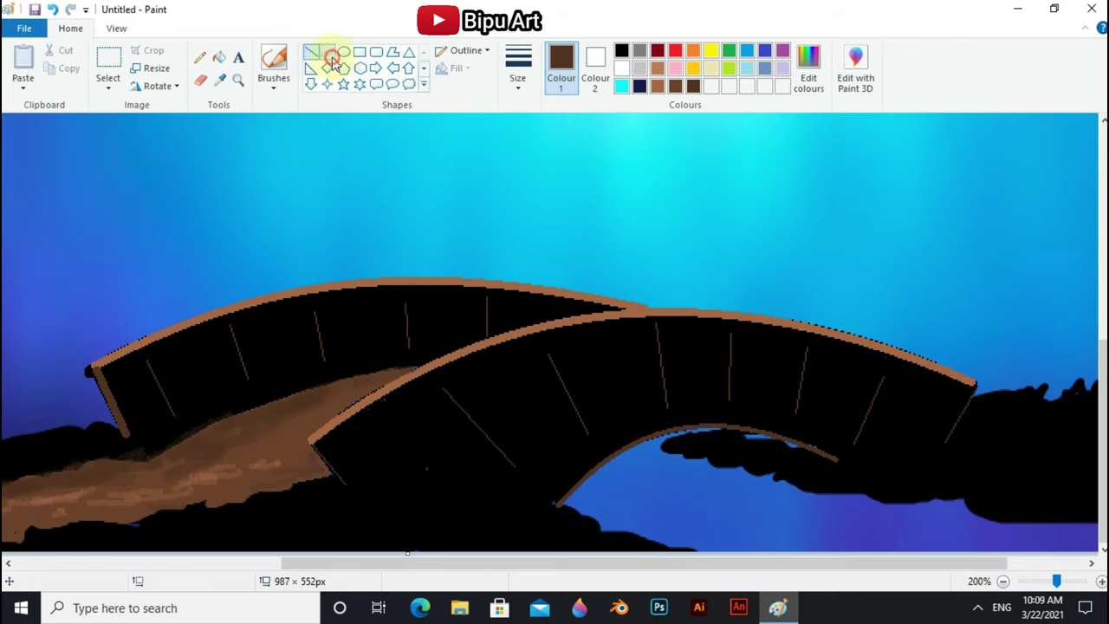
{"action": "mouse_move", "coordinate": [395, 480]}
{"action": "left_mouse_down"}
{"action": "mouse_move", "coordinate": [940, 433]}
{"action": "mouse_move", "coordinate": [546, 355]}
{"action": "left_mouse_up"}
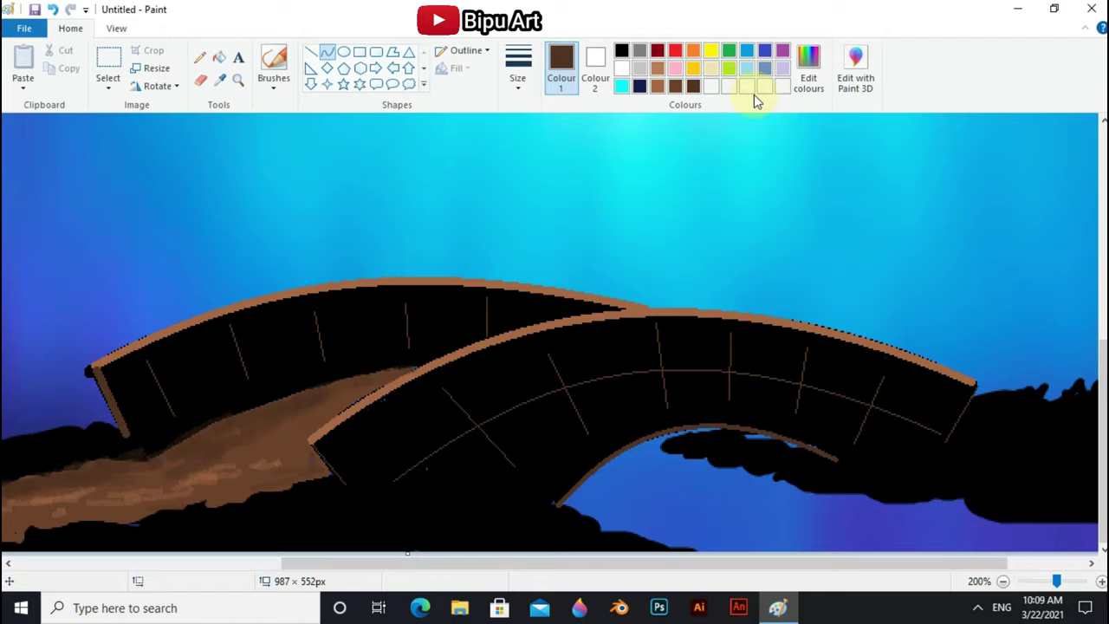
{"action": "left_click", "coordinate": [1003, 582]}
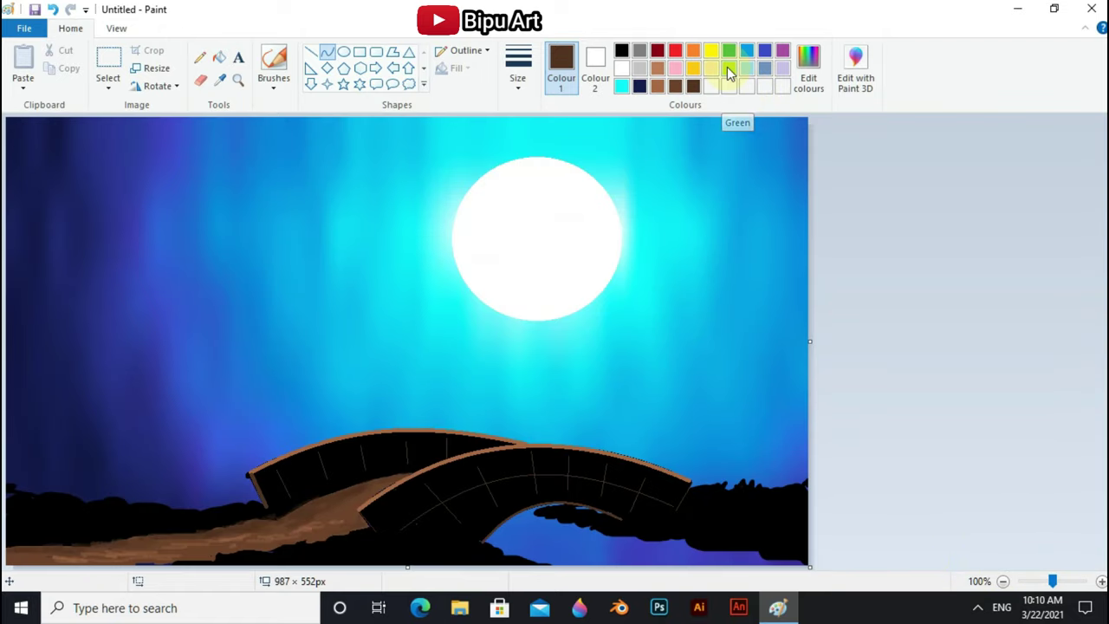
Step: Mix a dark green in Edit colours from a light green with lowered luminosity
{"action": "left_click", "coordinate": [809, 69]}
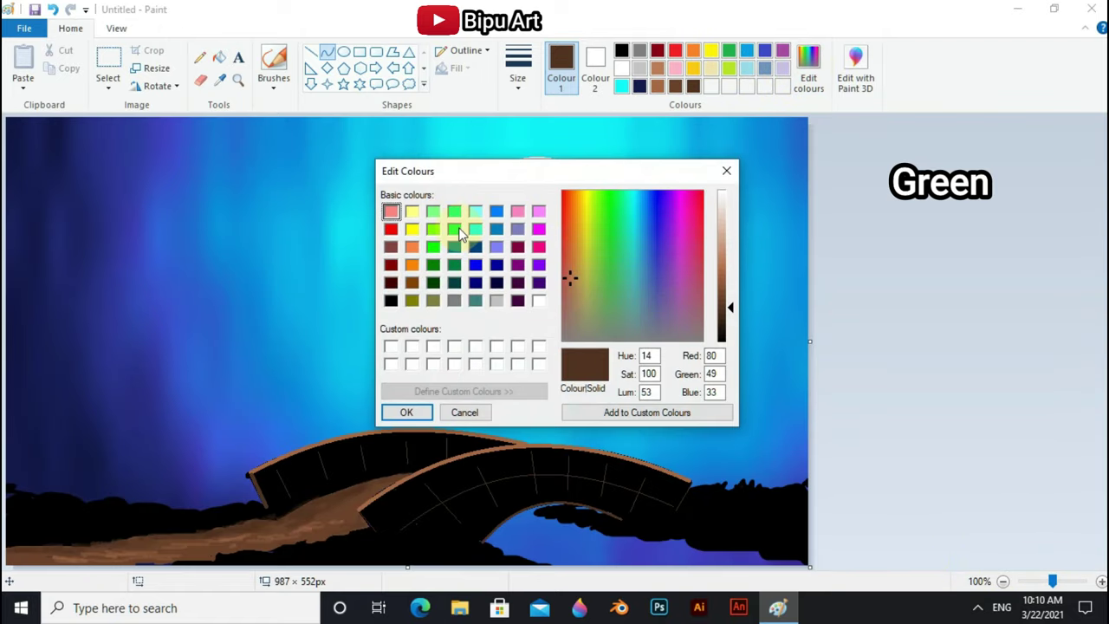
{"action": "left_click", "coordinate": [432, 213]}
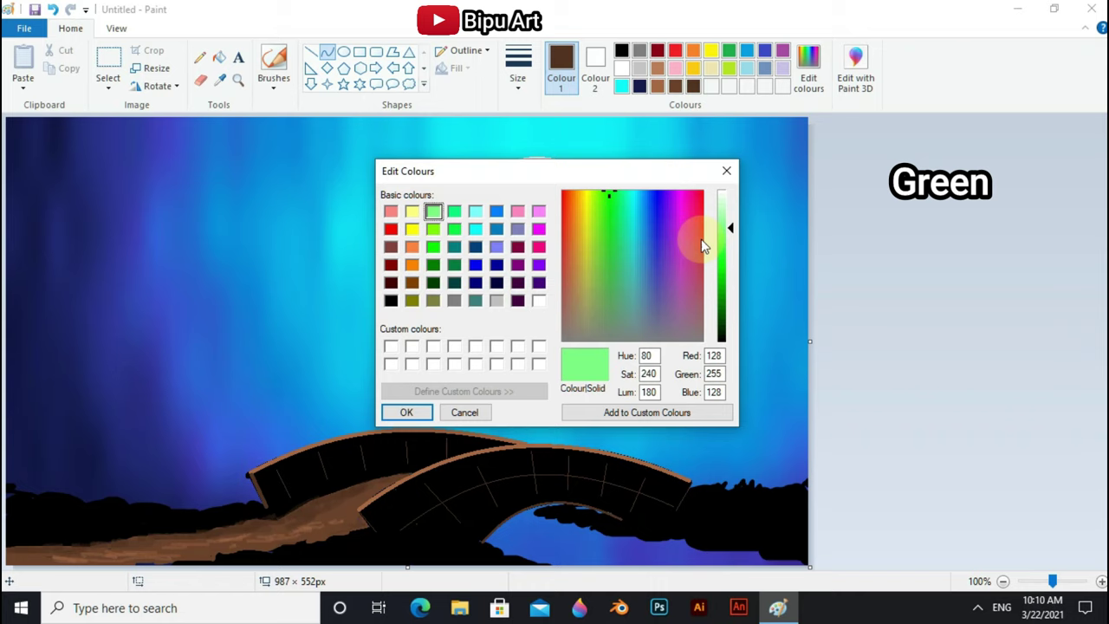
{"action": "left_click_drag", "start_coordinate": [732, 240], "coordinate": [732, 283]}
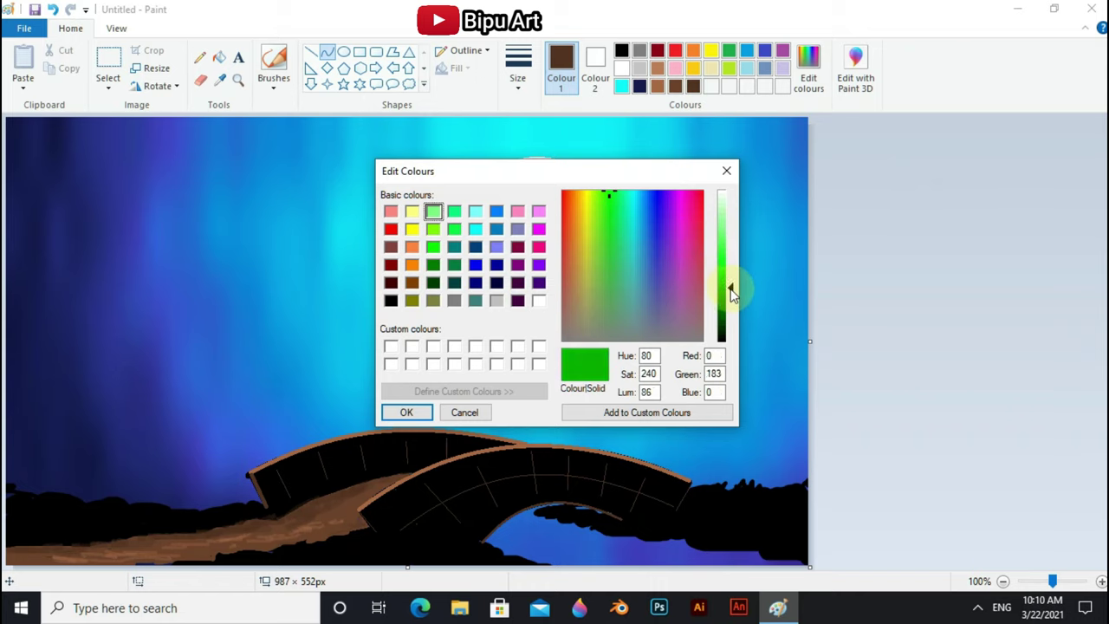
{"action": "left_click", "coordinate": [407, 412]}
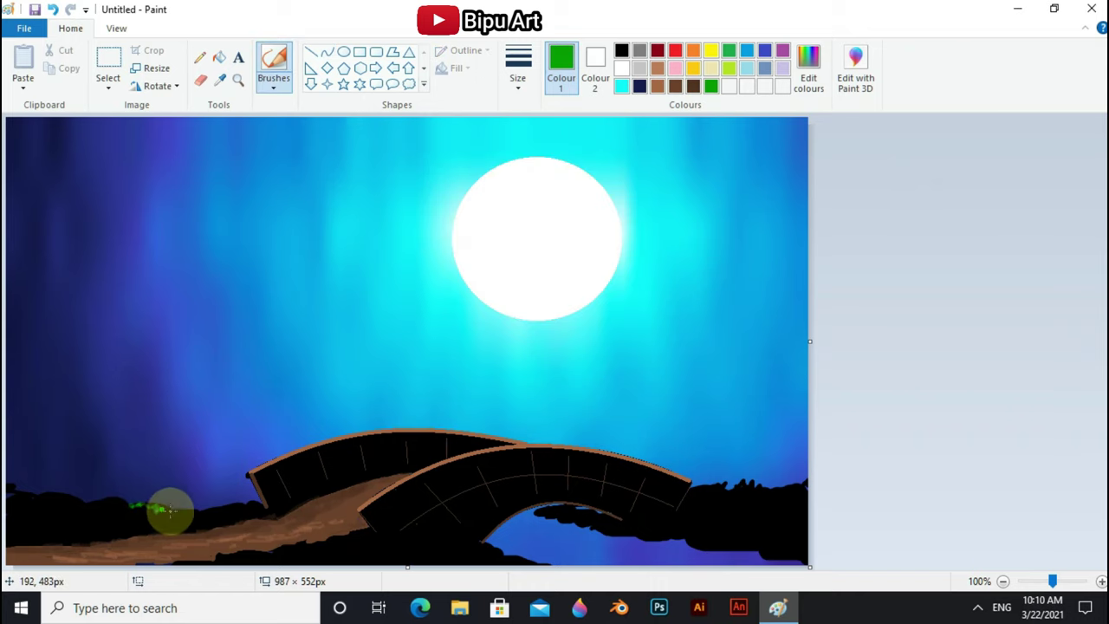
Step: Brush green grass tufts along the left bank toward the base of the bridge arch
{"action": "left_click_drag", "start_coordinate": [169, 508], "coordinate": [251, 504]}
{"action": "left_click_drag", "start_coordinate": [356, 529], "coordinate": [221, 548]}
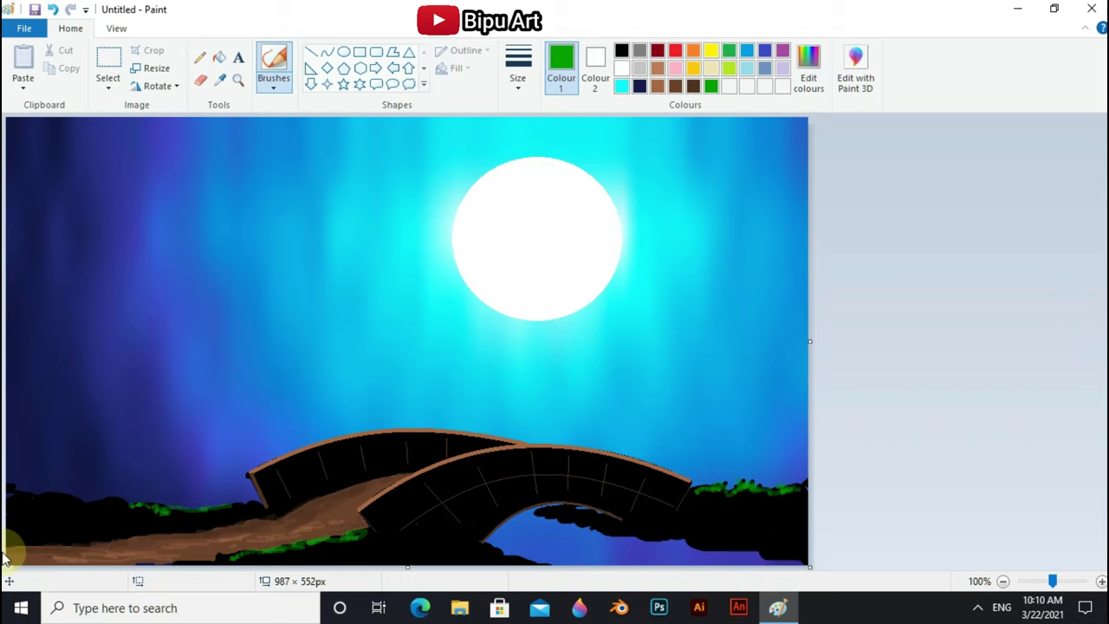
{"action": "mouse_move", "coordinate": [147, 499]}
{"action": "left_mouse_down"}
{"action": "mouse_move", "coordinate": [60, 495]}
{"action": "mouse_move", "coordinate": [106, 520]}
{"action": "left_mouse_up"}
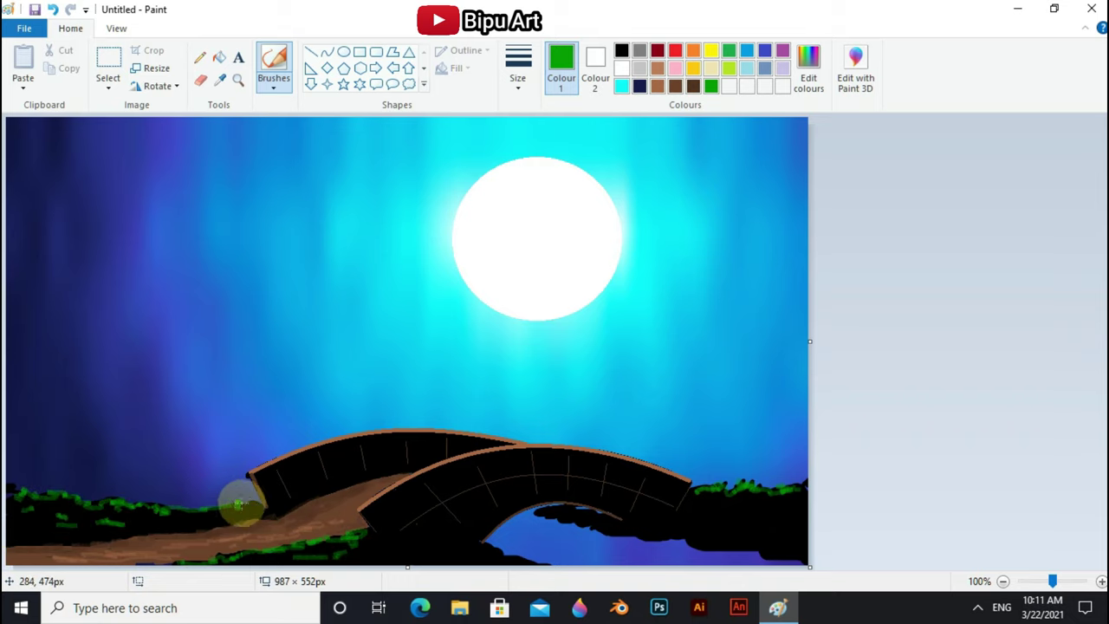
{"action": "left_click_drag", "start_coordinate": [239, 505], "coordinate": [103, 526]}
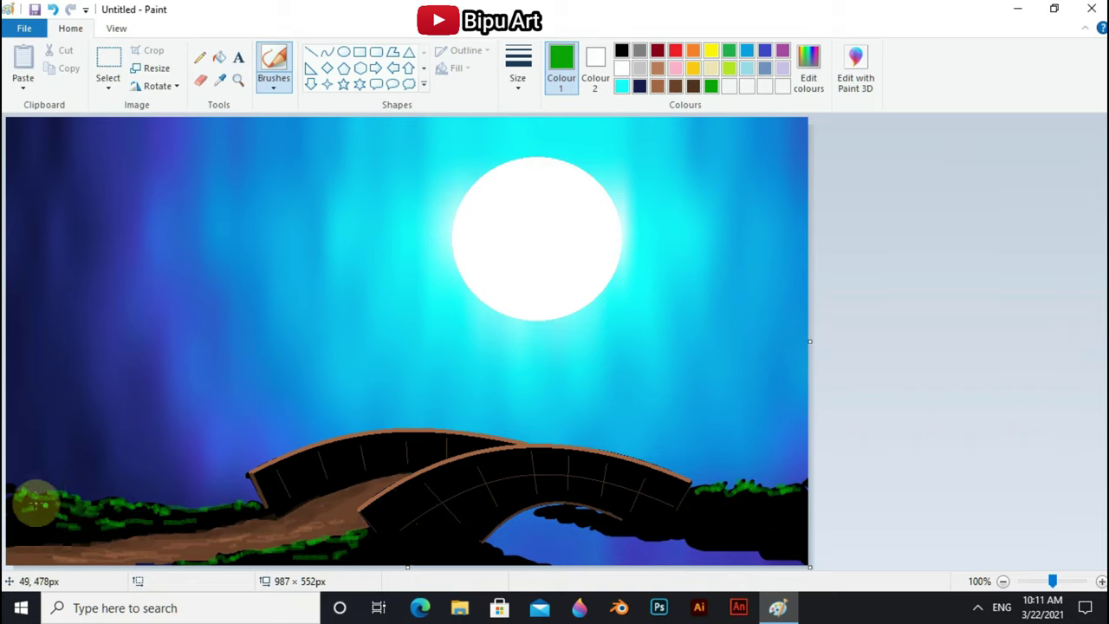
{"action": "left_click_drag", "start_coordinate": [227, 559], "coordinate": [580, 543]}
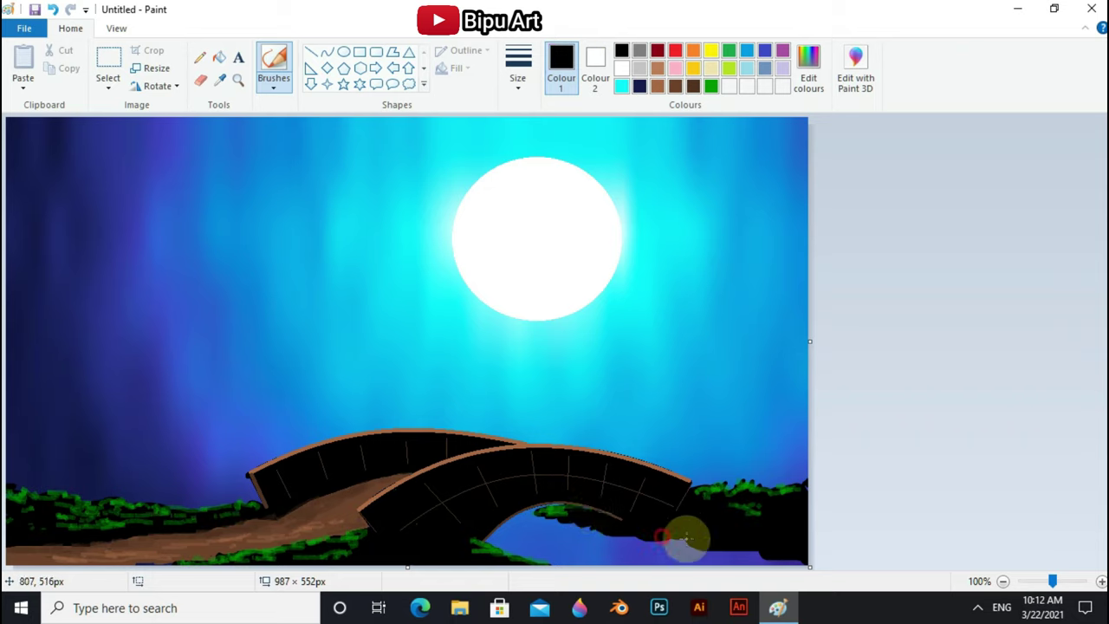
Step: Pick a navy colour and brush dark blue ripples into the water under the arch
{"action": "left_click", "coordinate": [809, 65]}
{"action": "left_click", "coordinate": [404, 411]}
{"action": "left_click_drag", "start_coordinate": [607, 544], "coordinate": [830, 563]}
{"action": "mouse_move", "coordinate": [595, 540]}
{"action": "left_mouse_down"}
{"action": "mouse_move", "coordinate": [606, 545]}
{"action": "mouse_move", "coordinate": [557, 532]}
{"action": "left_mouse_up"}
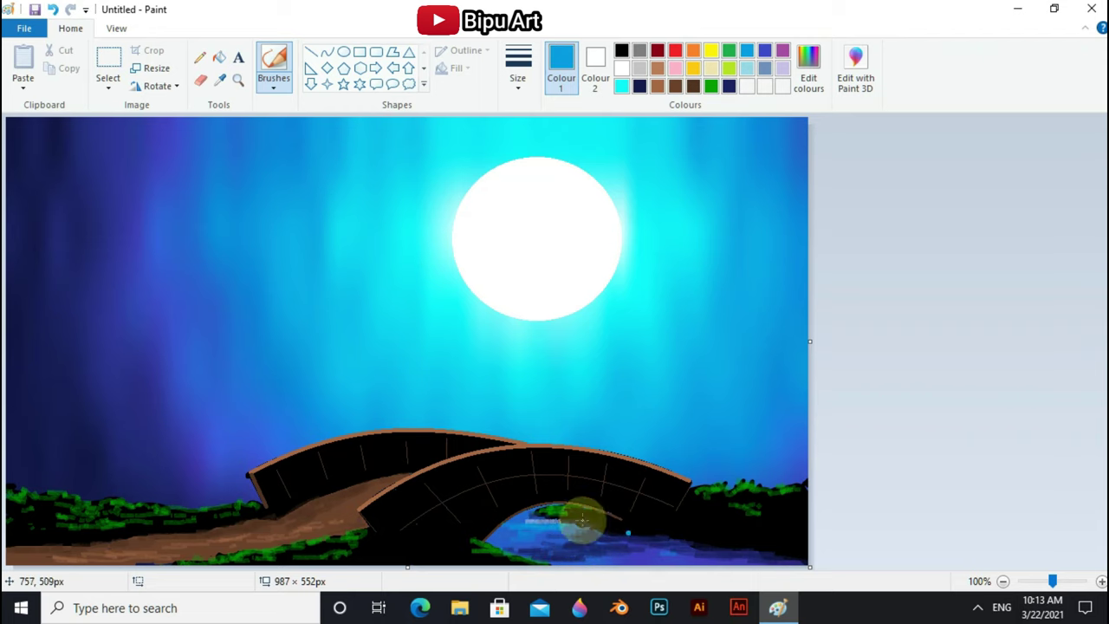
{"action": "left_click", "coordinate": [572, 509]}
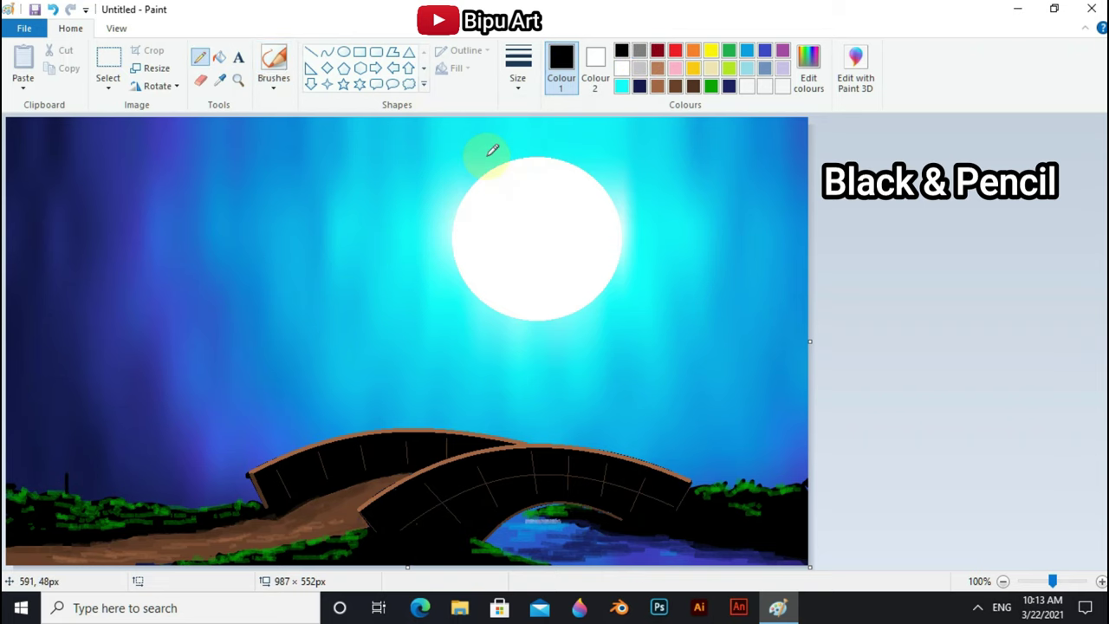
Step: Draw black trunks for the left and right trees with the Pencil
{"action": "left_click", "coordinate": [75, 484]}
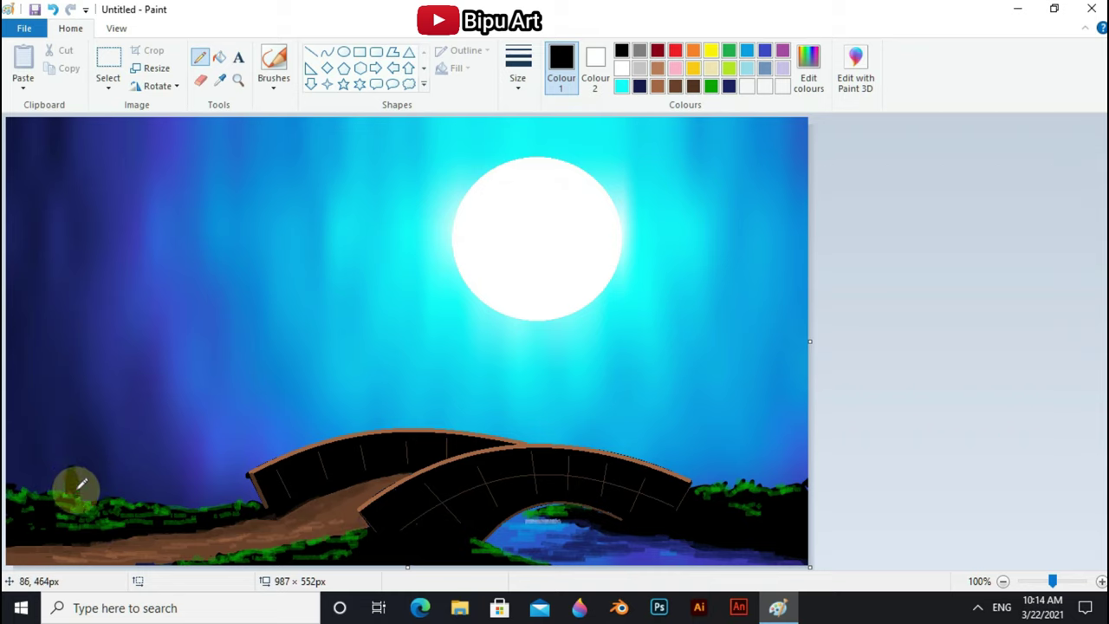
{"action": "mouse_move", "coordinate": [80, 484]}
{"action": "left_mouse_down"}
{"action": "mouse_move", "coordinate": [90, 492]}
{"action": "mouse_move", "coordinate": [49, 422]}
{"action": "mouse_move", "coordinate": [34, 317]}
{"action": "mouse_move", "coordinate": [47, 379]}
{"action": "mouse_move", "coordinate": [67, 280]}
{"action": "mouse_move", "coordinate": [86, 494]}
{"action": "mouse_move", "coordinate": [97, 303]}
{"action": "mouse_move", "coordinate": [111, 256]}
{"action": "left_mouse_up"}
{"action": "left_click_drag", "start_coordinate": [121, 501], "coordinate": [116, 354]}
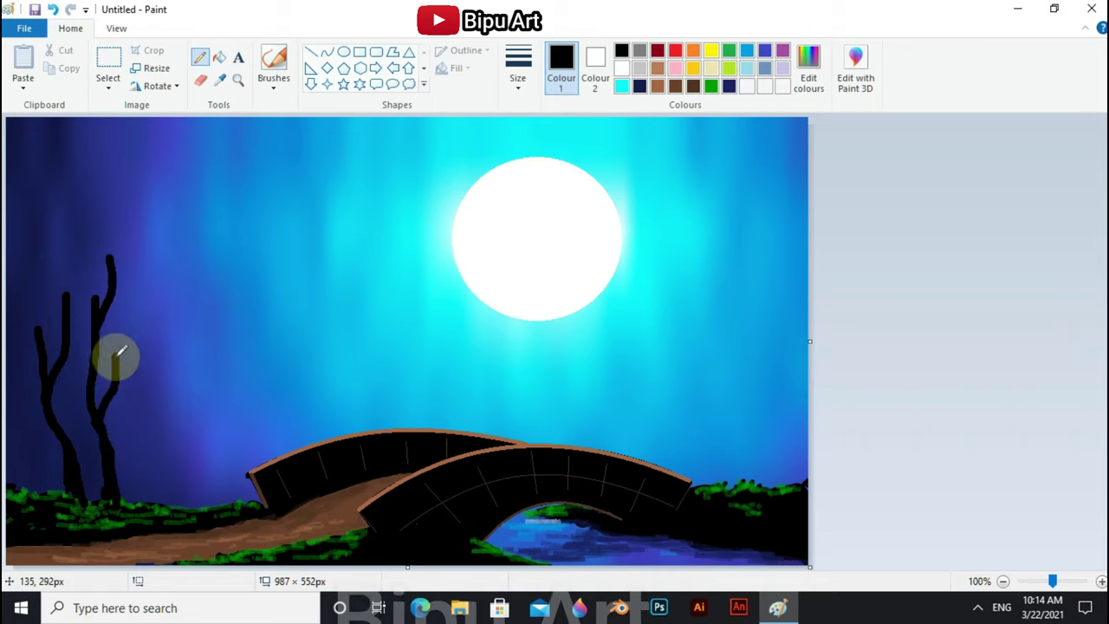
{"action": "mouse_move", "coordinate": [767, 491]}
{"action": "left_mouse_down"}
{"action": "mouse_move", "coordinate": [755, 318]}
{"action": "mouse_move", "coordinate": [796, 486]}
{"action": "left_mouse_up"}
{"action": "left_click_drag", "start_coordinate": [766, 399], "coordinate": [712, 274]}
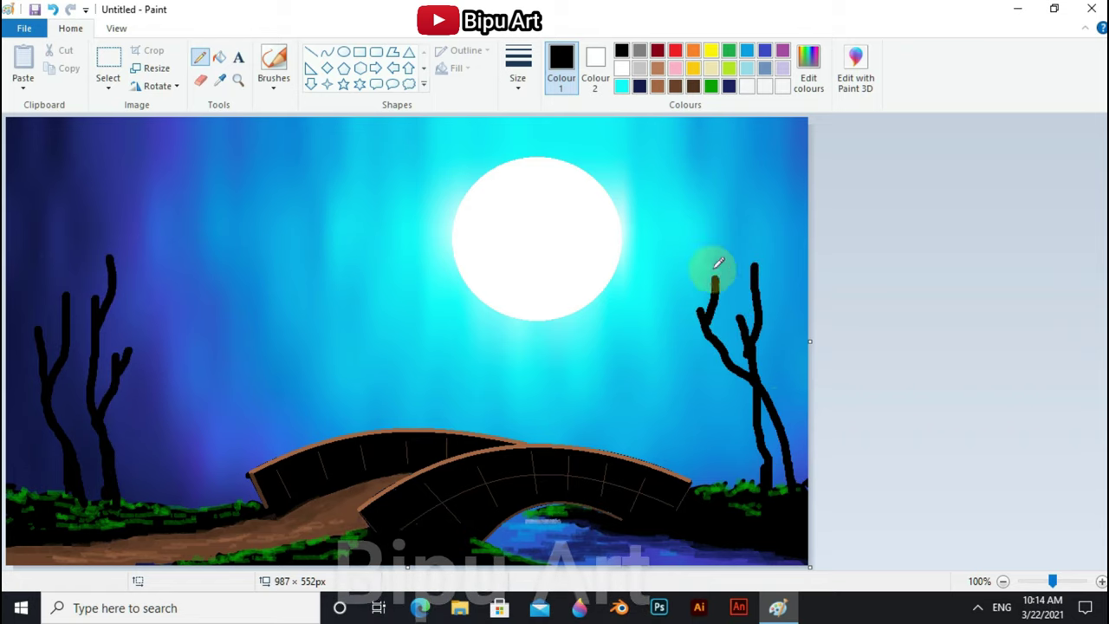
{"action": "left_click_drag", "start_coordinate": [788, 288], "coordinate": [793, 475]}
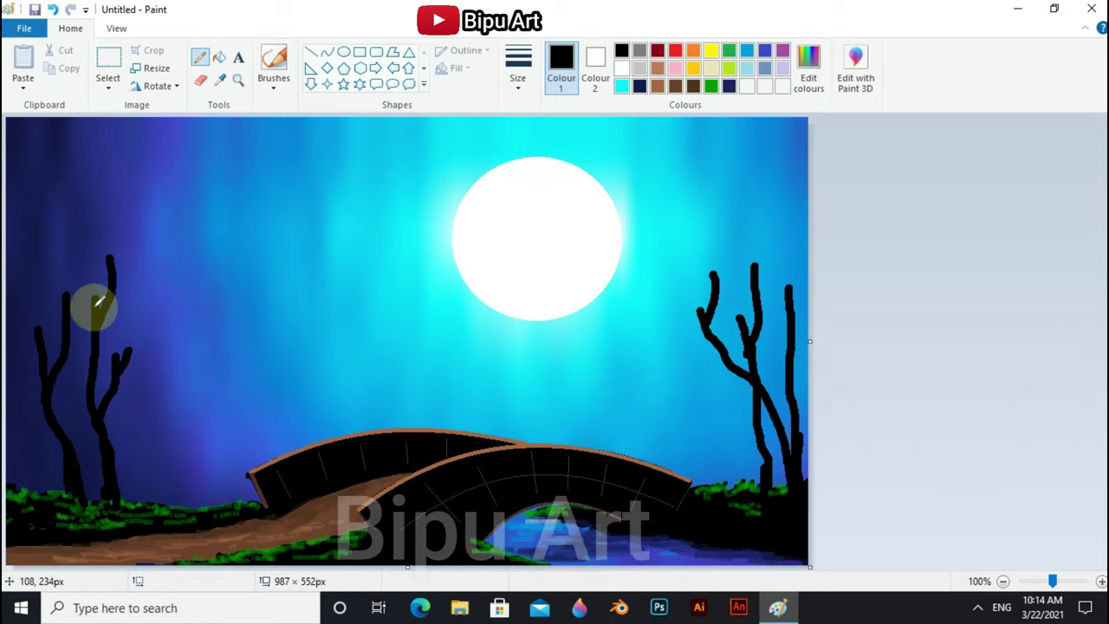
Step: Extend the left tree upward with upper and lower branches and top twigs
{"action": "mouse_move", "coordinate": [94, 303]}
{"action": "left_mouse_down"}
{"action": "mouse_move", "coordinate": [87, 228]}
{"action": "mouse_move", "coordinate": [106, 191]}
{"action": "mouse_move", "coordinate": [141, 215]}
{"action": "mouse_move", "coordinate": [178, 176]}
{"action": "left_mouse_up"}
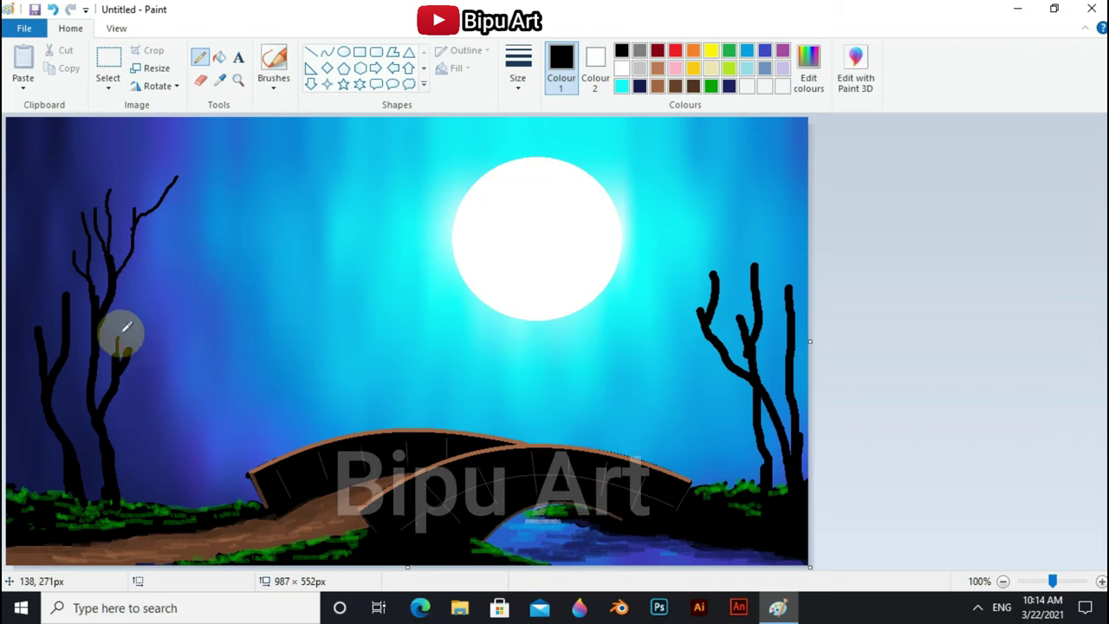
{"action": "left_click_drag", "start_coordinate": [118, 322], "coordinate": [119, 309]}
{"action": "mouse_move", "coordinate": [109, 347]}
{"action": "left_mouse_down"}
{"action": "mouse_move", "coordinate": [158, 286]}
{"action": "mouse_move", "coordinate": [227, 241]}
{"action": "left_mouse_up"}
{"action": "left_click_drag", "start_coordinate": [69, 303], "coordinate": [44, 227]}
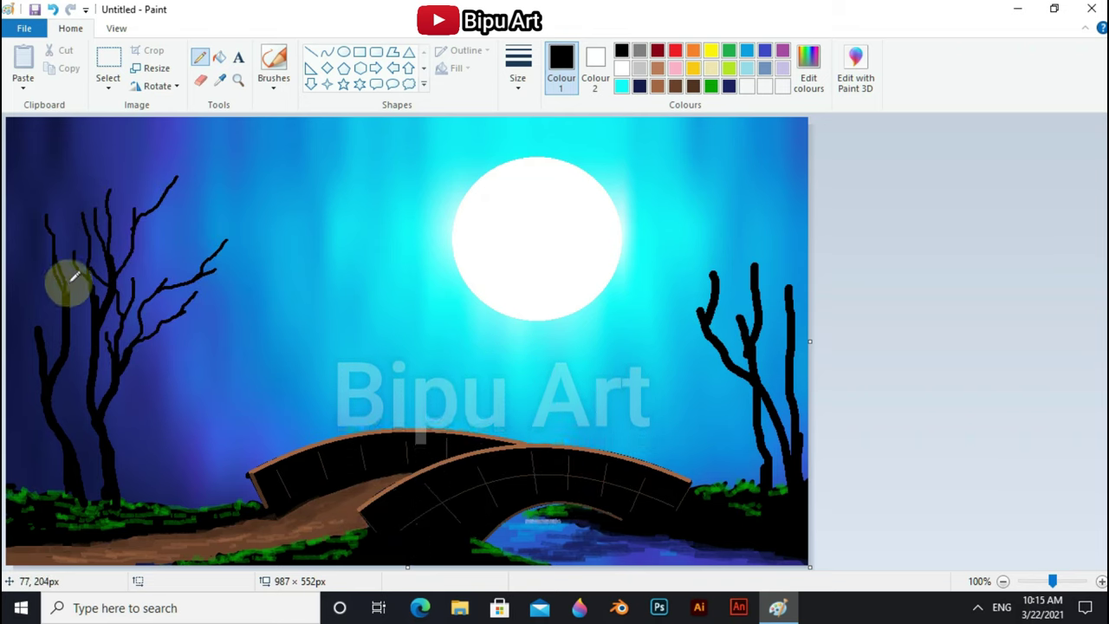
{"action": "mouse_move", "coordinate": [61, 272]}
{"action": "left_mouse_down"}
{"action": "mouse_move", "coordinate": [82, 168]}
{"action": "mouse_move", "coordinate": [93, 168]}
{"action": "left_mouse_up"}
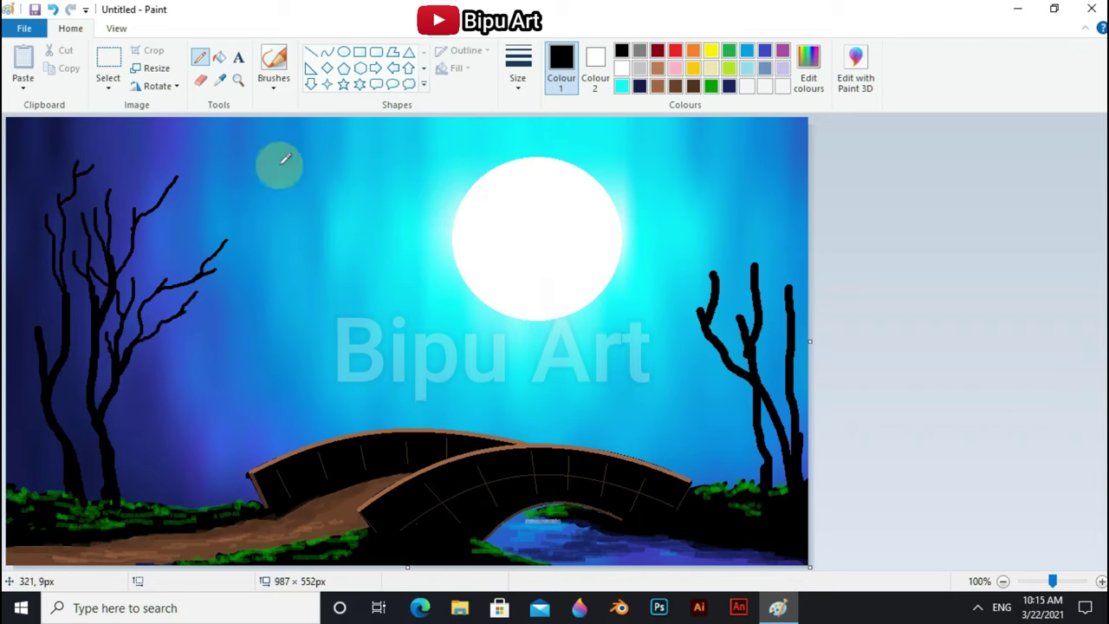
Step: Branch out the right tree, with one forked limb reaching across the moon
{"action": "mouse_move", "coordinate": [664, 208]}
{"action": "left_mouse_down"}
{"action": "mouse_move", "coordinate": [700, 228]}
{"action": "mouse_move", "coordinate": [716, 258]}
{"action": "mouse_move", "coordinate": [726, 143]}
{"action": "left_mouse_up"}
{"action": "mouse_move", "coordinate": [707, 299]}
{"action": "left_mouse_down"}
{"action": "mouse_move", "coordinate": [607, 240]}
{"action": "mouse_move", "coordinate": [643, 260]}
{"action": "left_mouse_up"}
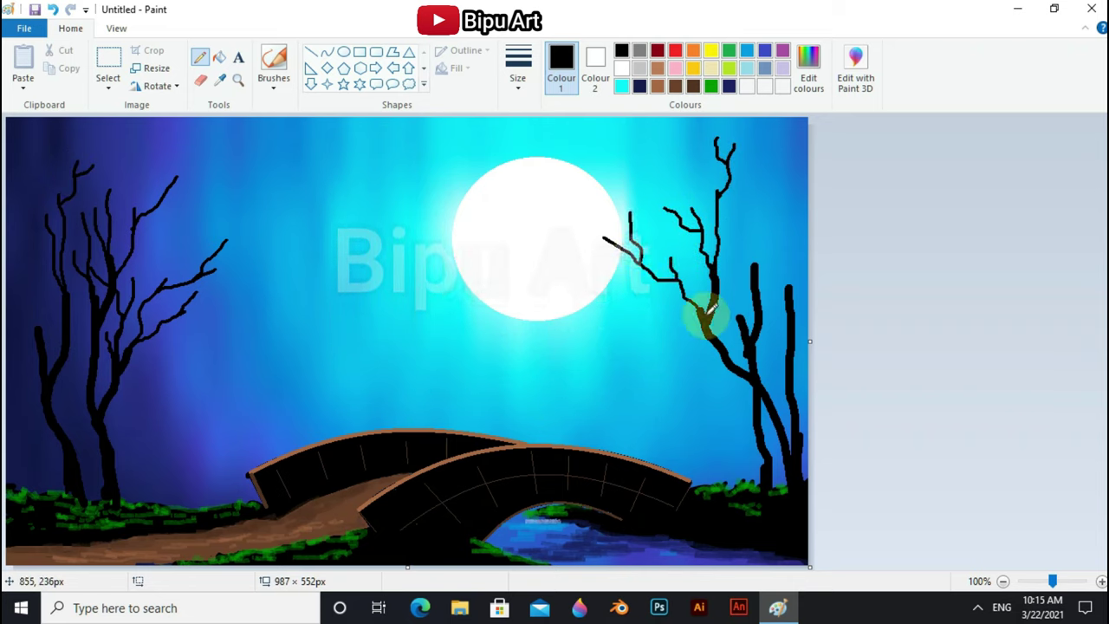
{"action": "left_click_drag", "start_coordinate": [703, 305], "coordinate": [775, 169]}
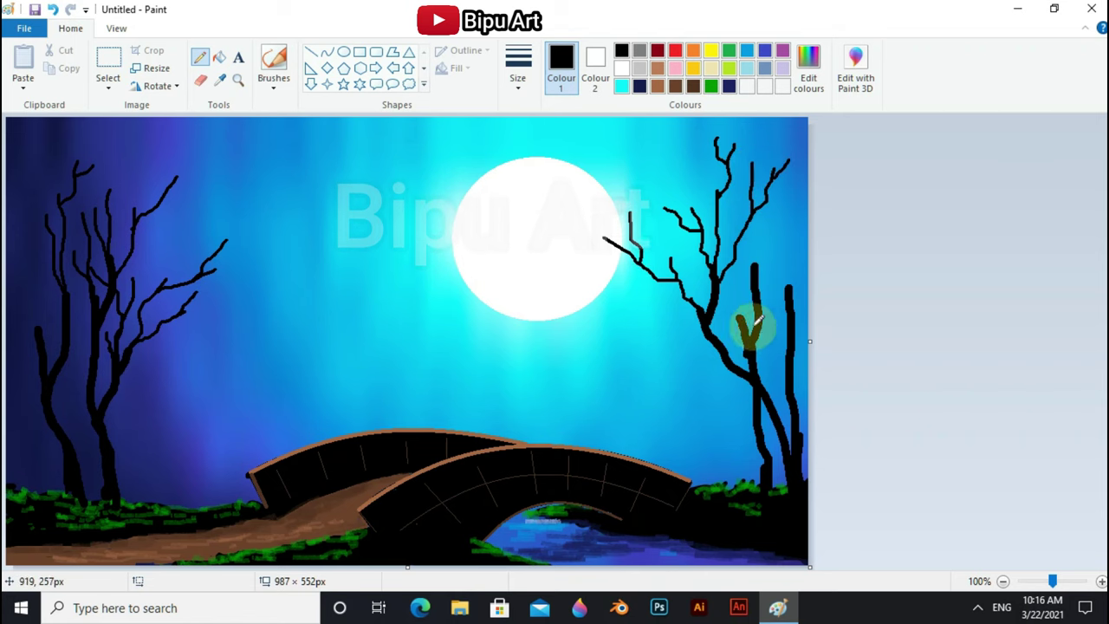
{"action": "left_click_drag", "start_coordinate": [735, 282], "coordinate": [745, 206]}
{"action": "left_click_drag", "start_coordinate": [761, 260], "coordinate": [804, 193]}
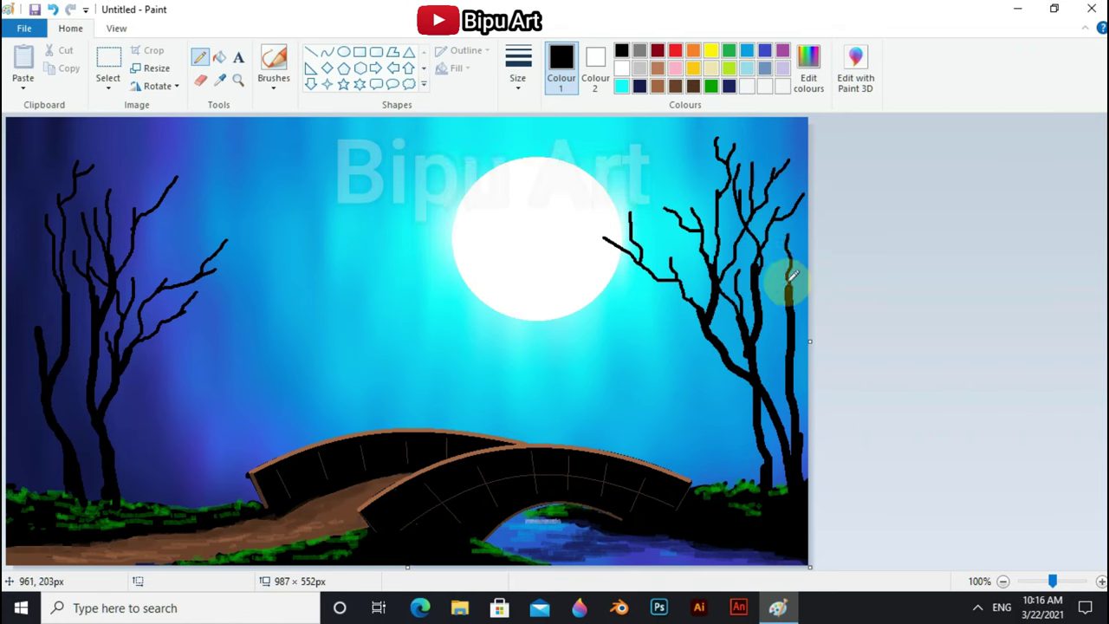
{"action": "mouse_move", "coordinate": [631, 216]}
{"action": "left_mouse_down"}
{"action": "mouse_move", "coordinate": [624, 156]}
{"action": "mouse_move", "coordinate": [612, 171]}
{"action": "left_mouse_up"}
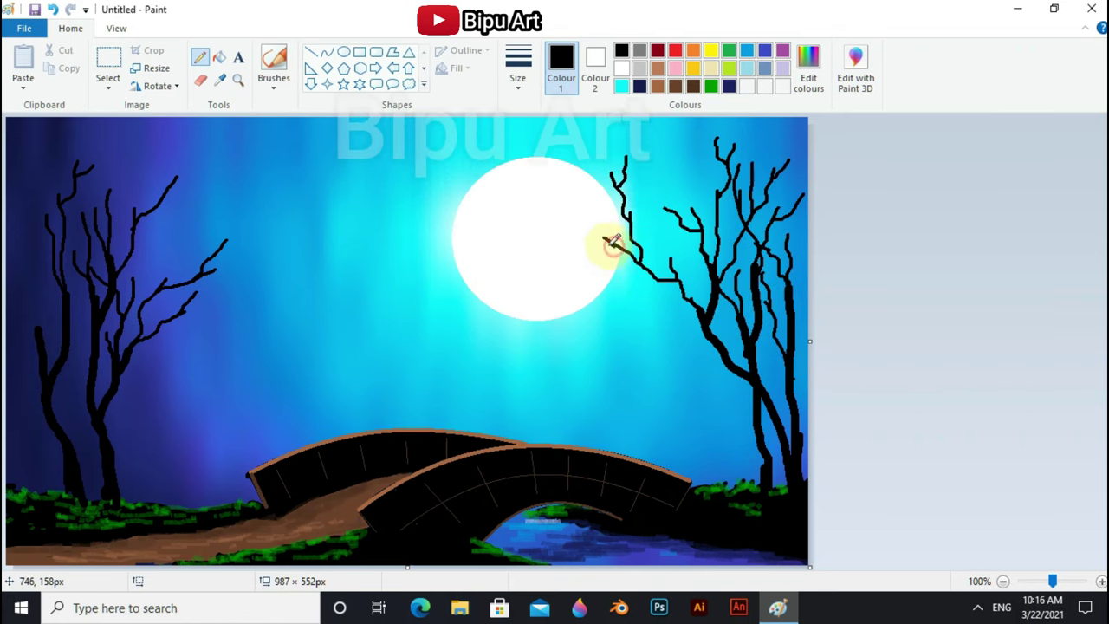
{"action": "left_click_drag", "start_coordinate": [607, 243], "coordinate": [557, 247]}
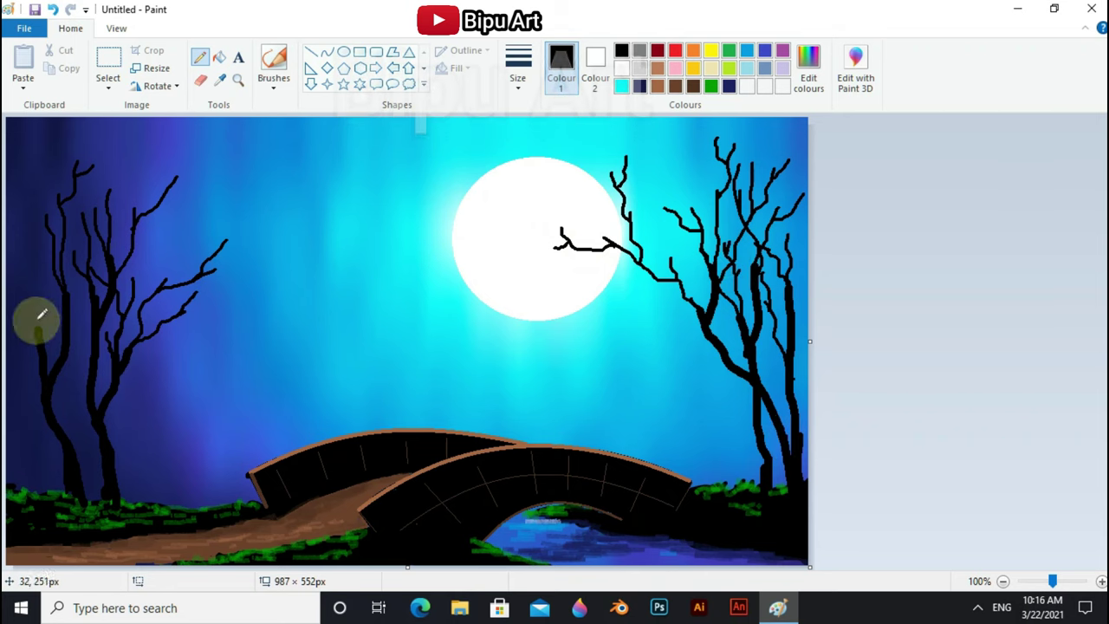
Step: Add a thin far-left trunk and small low branches to the left tree
{"action": "left_click_drag", "start_coordinate": [17, 194], "coordinate": [43, 442]}
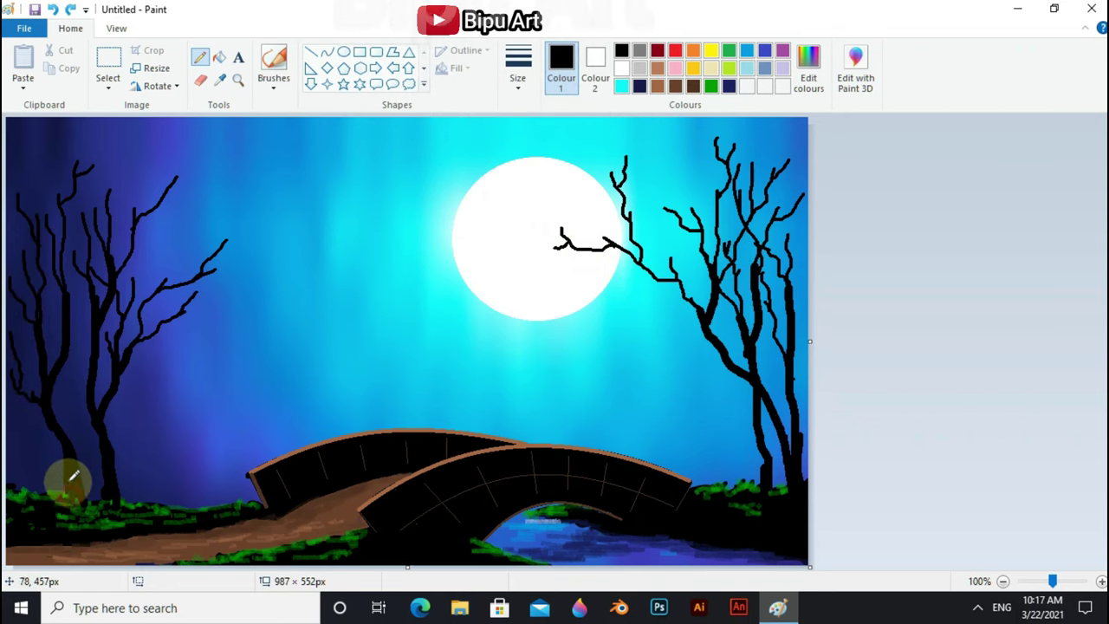
{"action": "left_click_drag", "start_coordinate": [43, 449], "coordinate": [34, 424]}
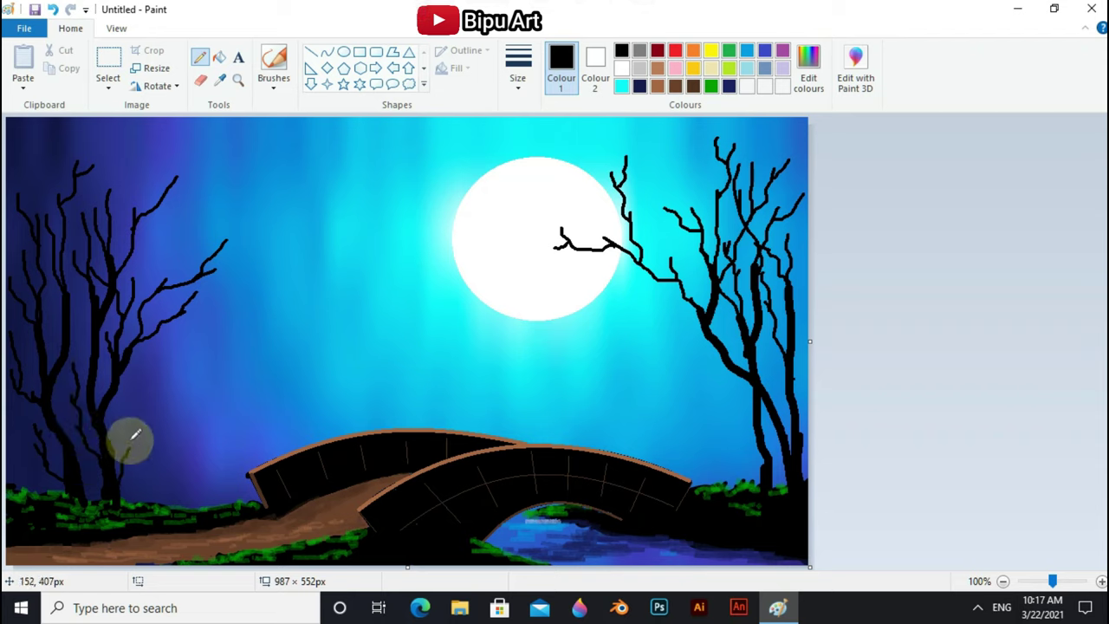
{"action": "left_click_drag", "start_coordinate": [131, 443], "coordinate": [163, 364]}
Step: Change the stroke thickness and add thin twigs to the right tree's upper branches
{"action": "left_click", "coordinate": [517, 65]}
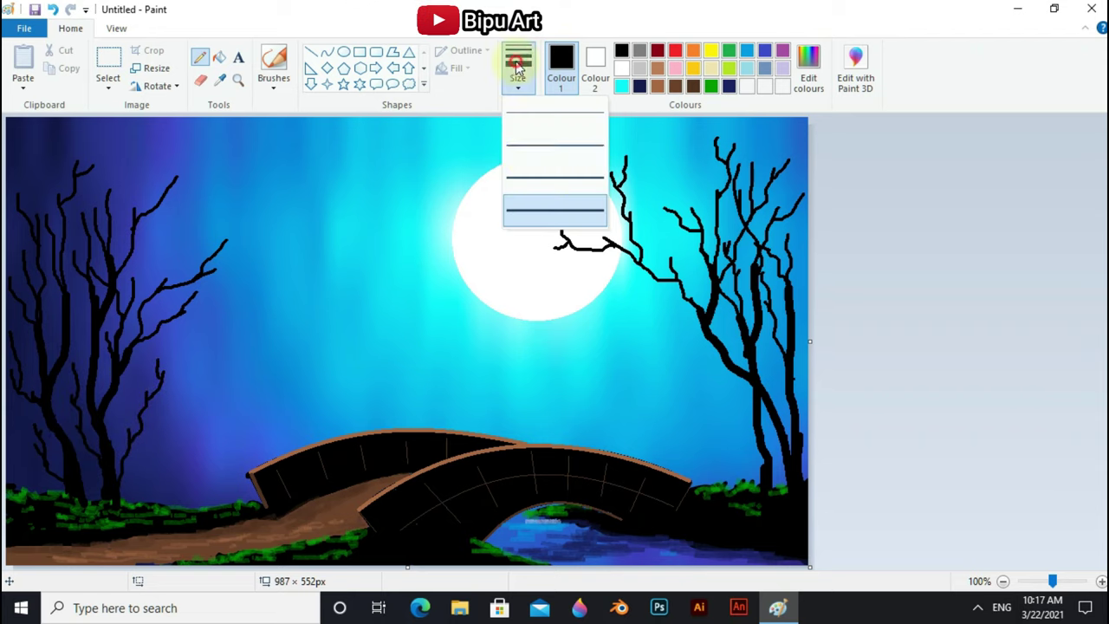
{"action": "left_click", "coordinate": [555, 210]}
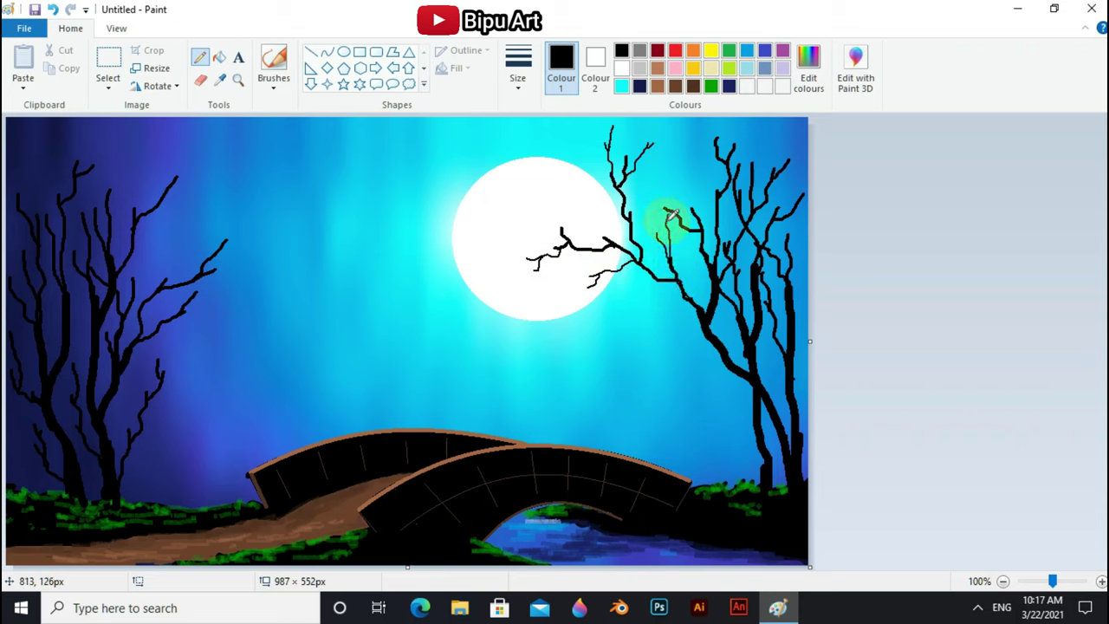
{"action": "mouse_move", "coordinate": [663, 206]}
{"action": "left_mouse_down"}
{"action": "mouse_move", "coordinate": [723, 154]}
{"action": "mouse_move", "coordinate": [668, 130]}
{"action": "left_mouse_up"}
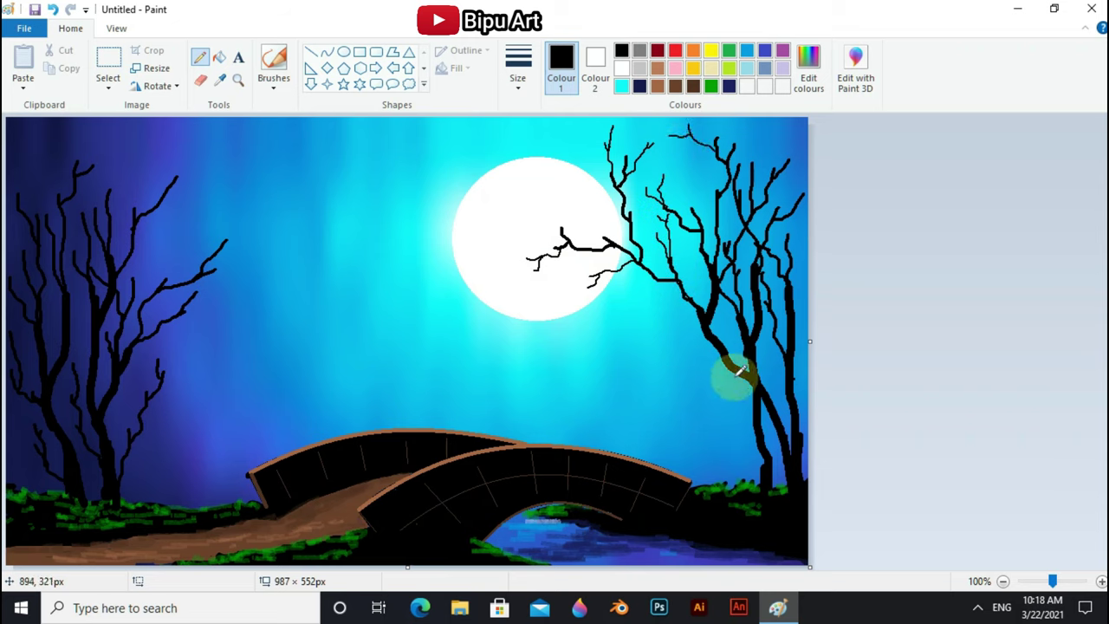
{"action": "mouse_move", "coordinate": [733, 372]}
{"action": "left_mouse_down"}
{"action": "mouse_move", "coordinate": [699, 364]}
{"action": "mouse_move", "coordinate": [667, 325]}
{"action": "left_mouse_up"}
{"action": "left_click_drag", "start_coordinate": [178, 180], "coordinate": [161, 158]}
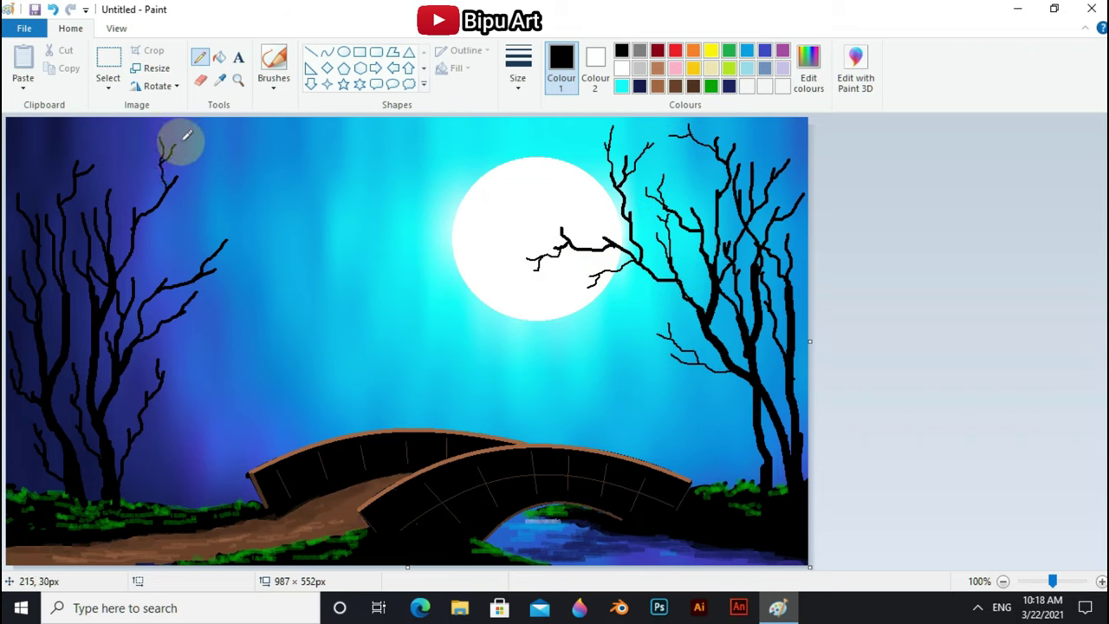
Step: Add extra thin branches and twigs across the top of the left tree
{"action": "left_click_drag", "start_coordinate": [215, 189], "coordinate": [219, 239]}
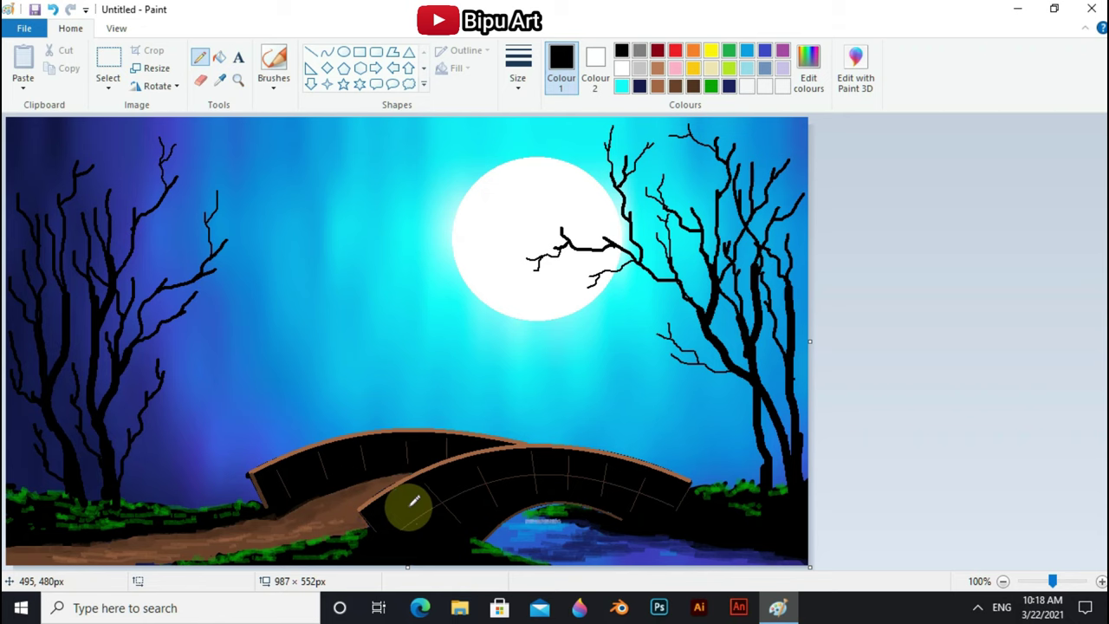
{"action": "left_click_drag", "start_coordinate": [91, 171], "coordinate": [62, 153]}
{"action": "left_click_drag", "start_coordinate": [182, 165], "coordinate": [223, 150]}
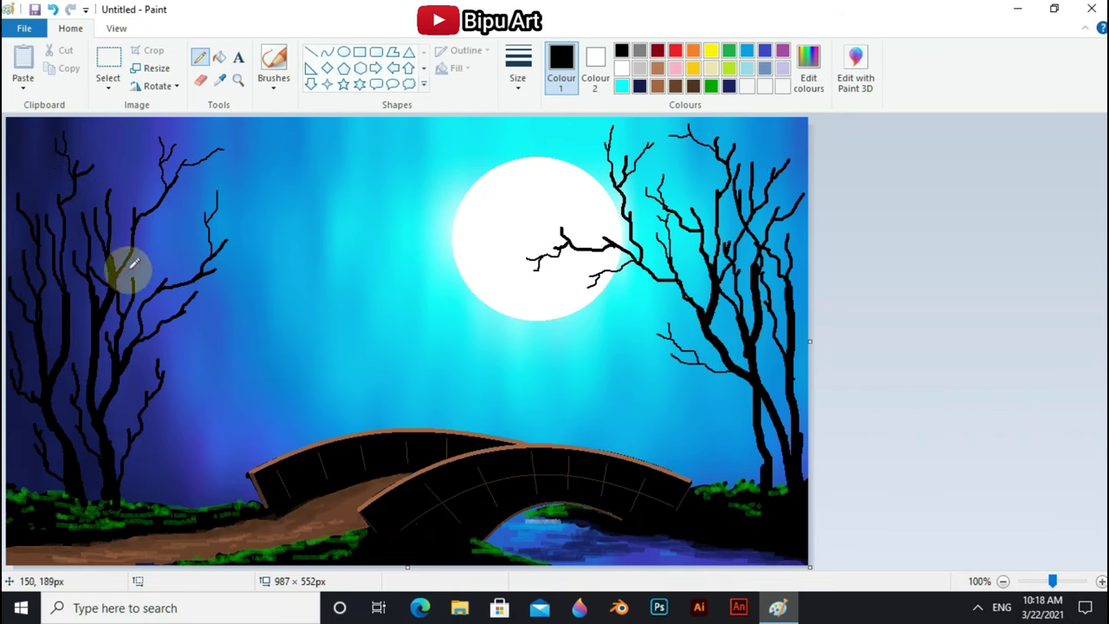
{"action": "mouse_move", "coordinate": [113, 220]}
{"action": "left_mouse_down"}
{"action": "mouse_move", "coordinate": [134, 141]}
{"action": "mouse_move", "coordinate": [160, 201]}
{"action": "left_mouse_up"}
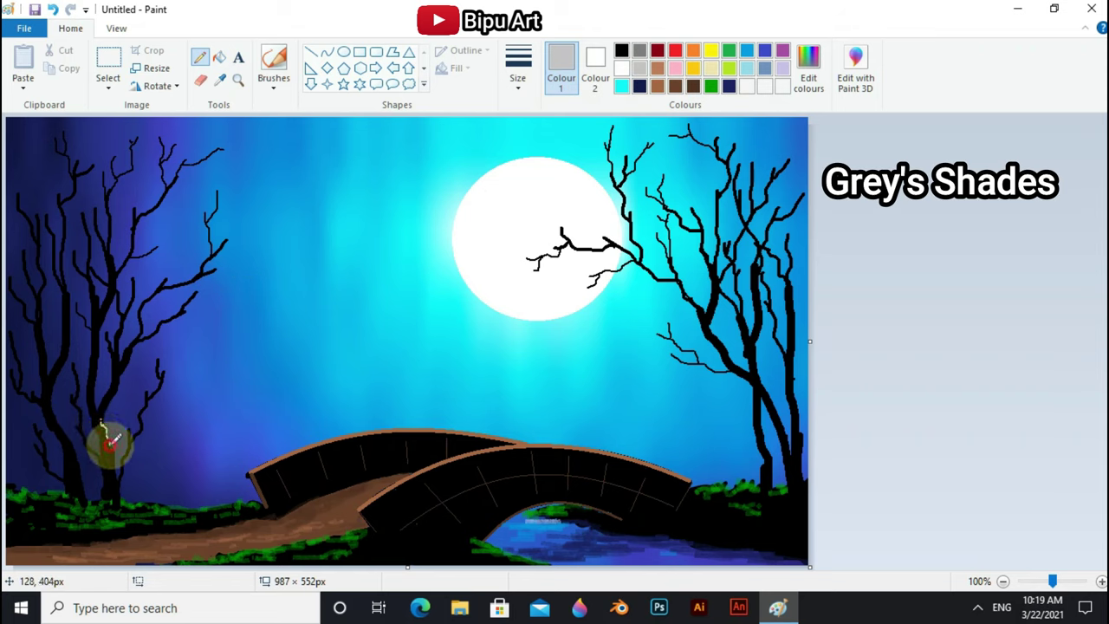
Step: Trace a light grey highlight down the left tree's trunk while zoomed in
{"action": "left_click_drag", "start_coordinate": [114, 444], "coordinate": [119, 457]}
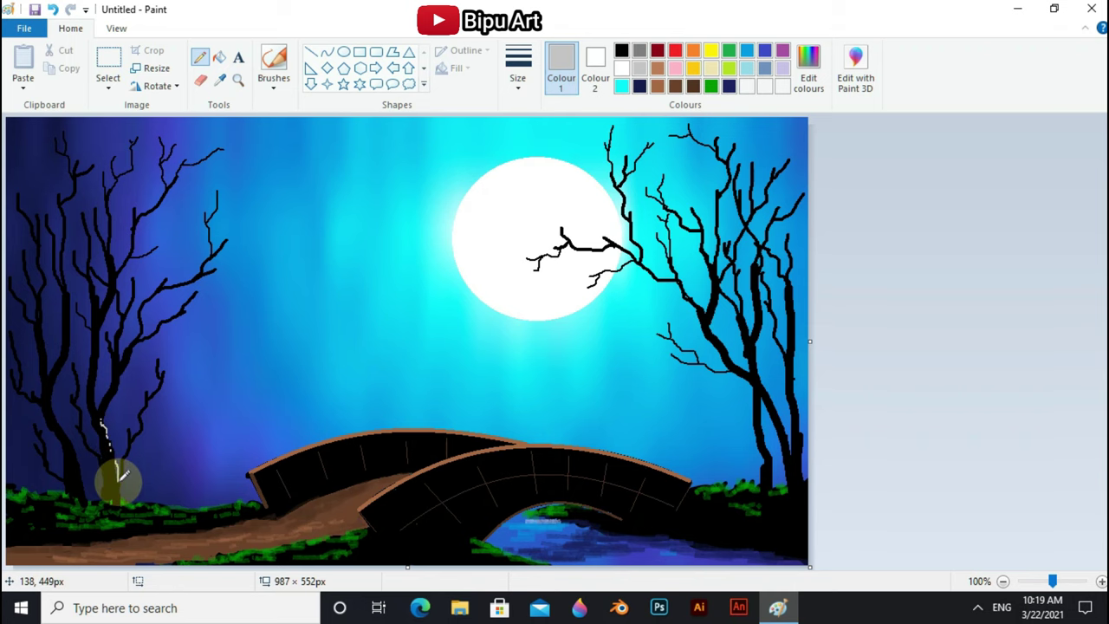
{"action": "scroll", "coordinate": [95, 391], "scroll_direction": "up", "scroll_amount": 1}
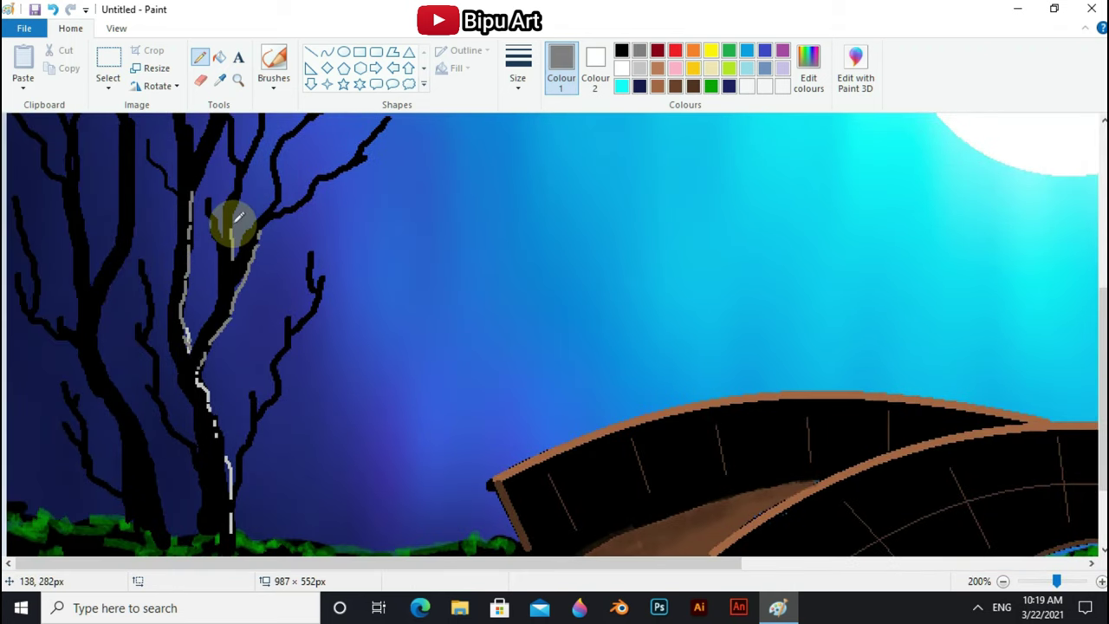
{"action": "scroll", "coordinate": [92, 436], "scroll_direction": "up", "scroll_amount": 2}
{"action": "scroll", "coordinate": [129, 330], "scroll_direction": "up", "scroll_amount": 2}
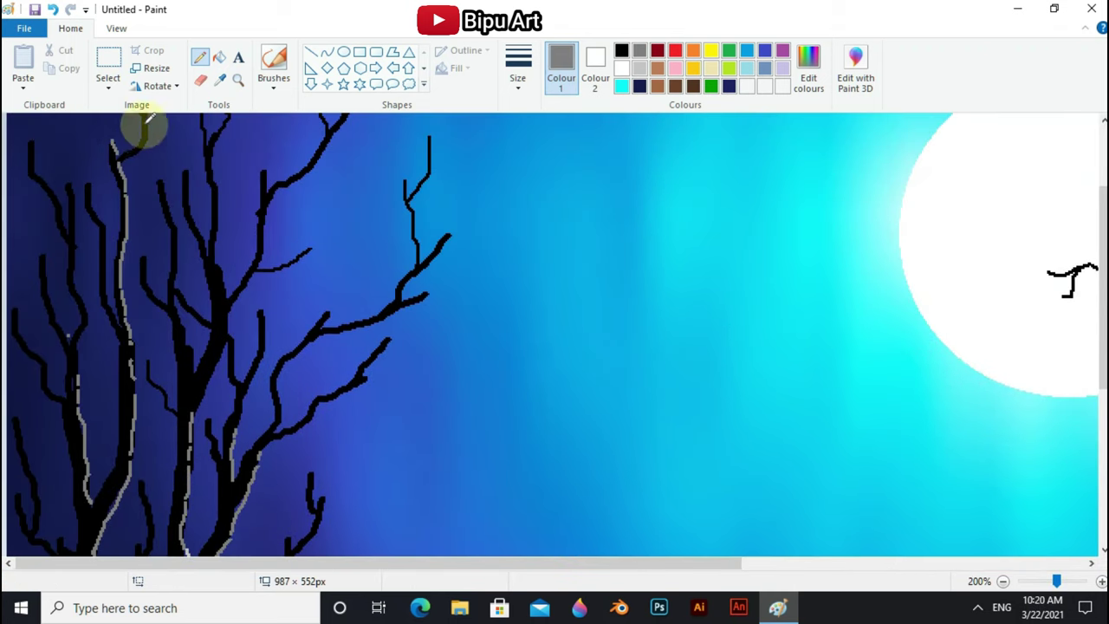
{"action": "scroll", "coordinate": [52, 243], "scroll_direction": "down", "scroll_amount": 2}
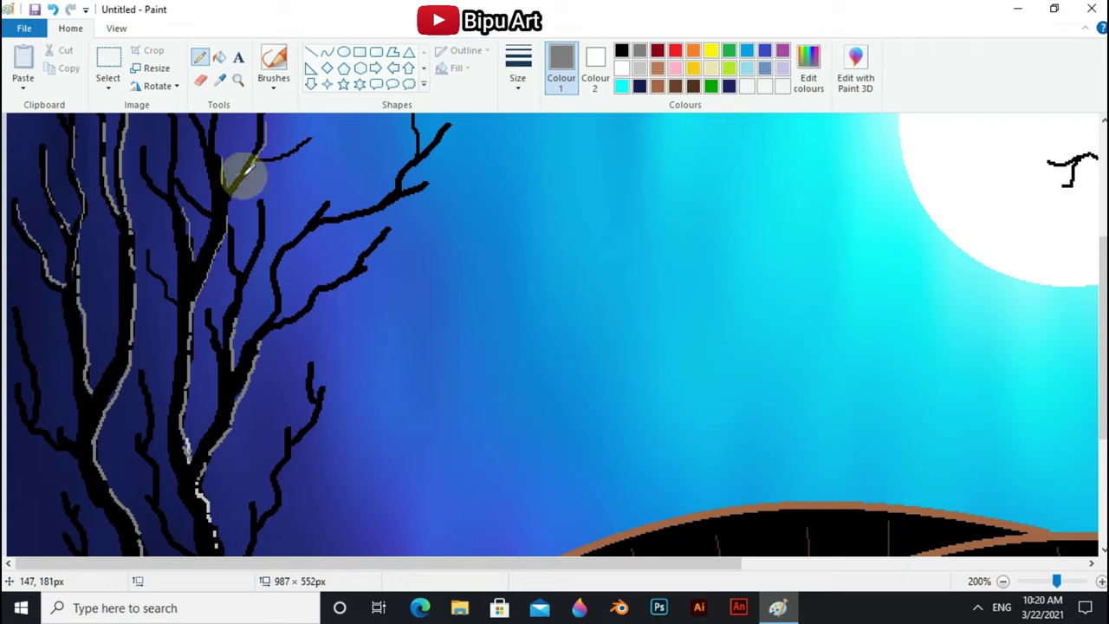
{"action": "scroll", "coordinate": [37, 296], "scroll_direction": "down", "scroll_amount": 2}
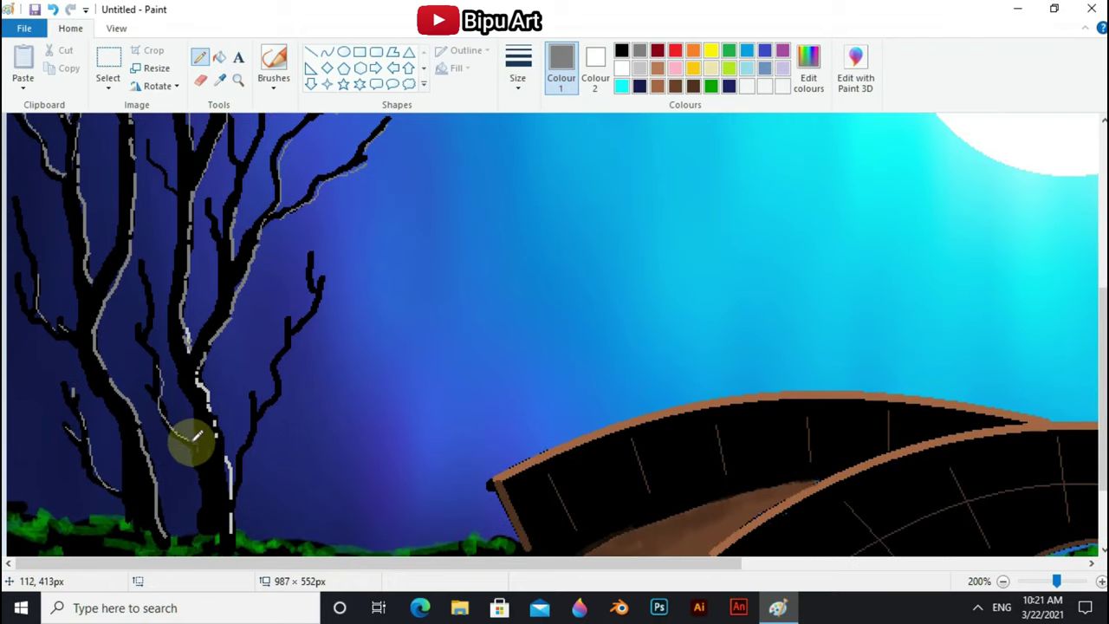
{"action": "scroll", "coordinate": [20, 179], "scroll_direction": "up", "scroll_amount": 2}
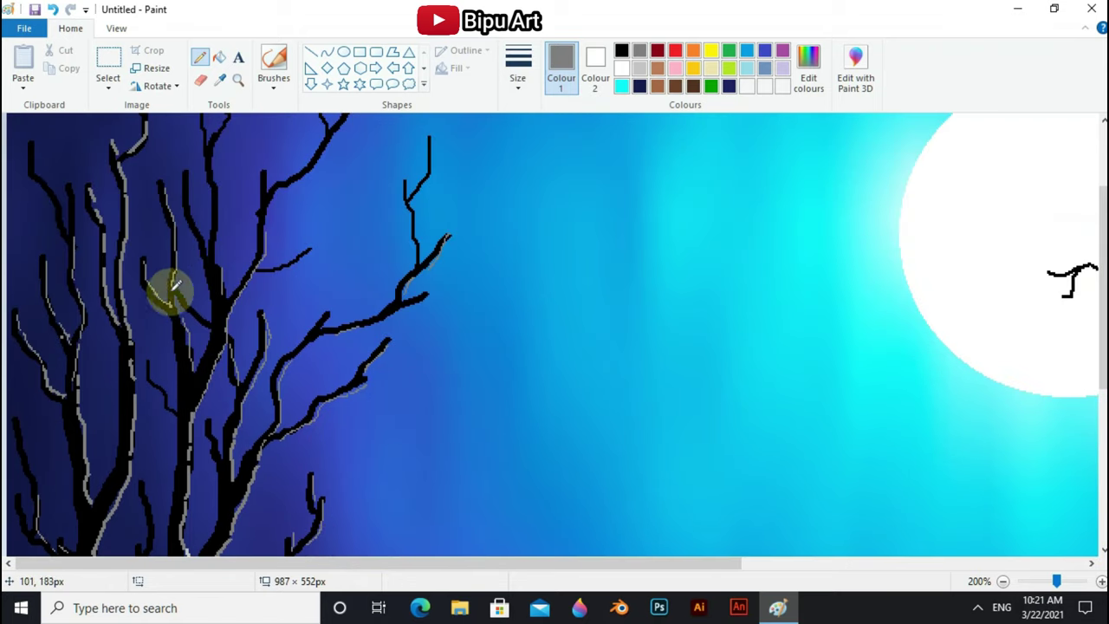
{"action": "scroll", "coordinate": [41, 326], "scroll_direction": "down", "scroll_amount": 2}
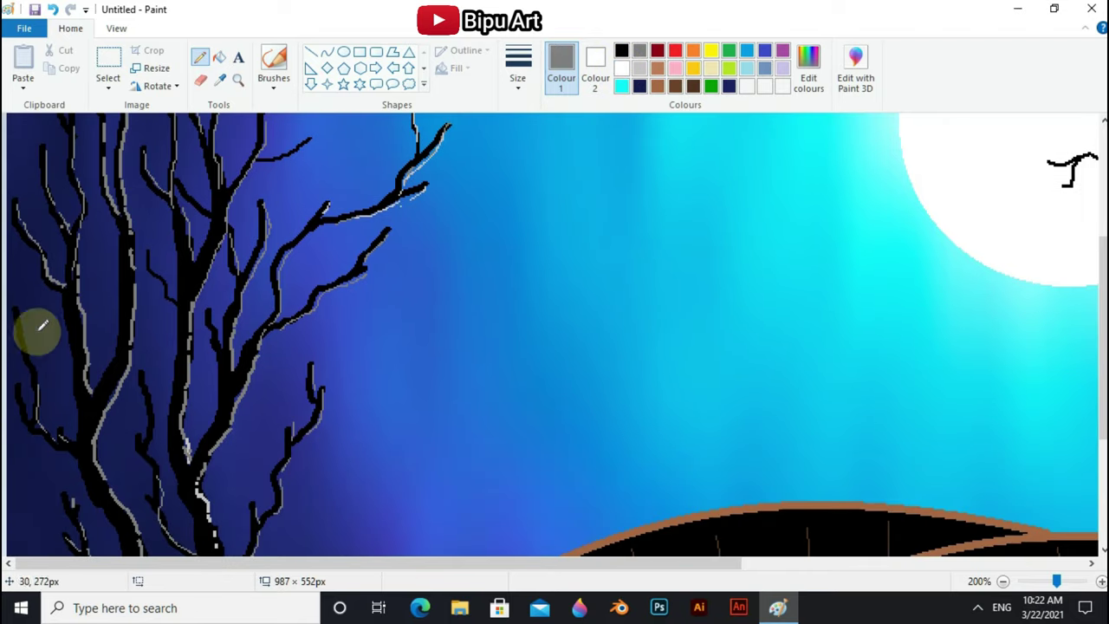
{"action": "scroll", "coordinate": [217, 328], "scroll_direction": "up", "scroll_amount": 2}
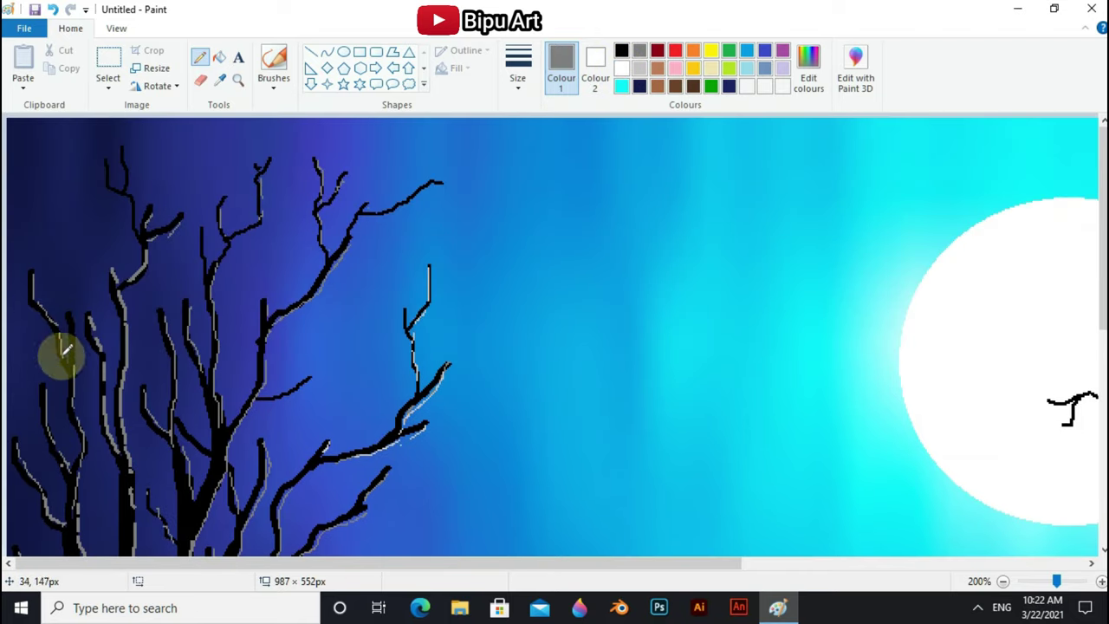
Step: Return to the full-picture view and add pale grass strokes at the lower left
{"action": "left_click_drag", "start_coordinate": [1057, 581], "coordinate": [1057, 582]}
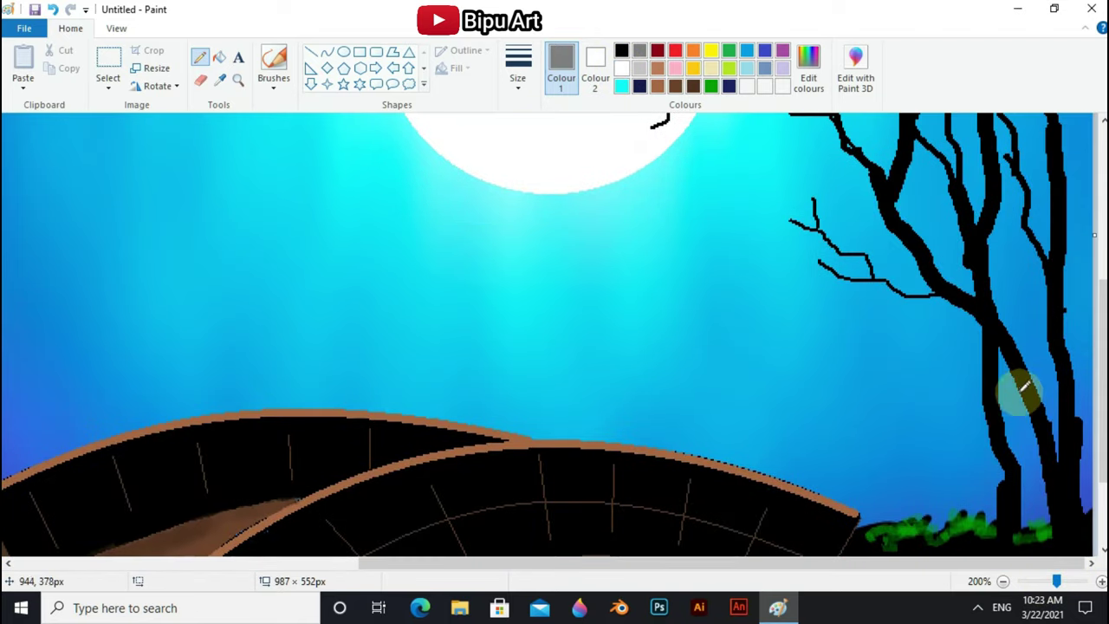
{"action": "scroll", "coordinate": [1052, 507], "scroll_direction": "up", "scroll_amount": 2}
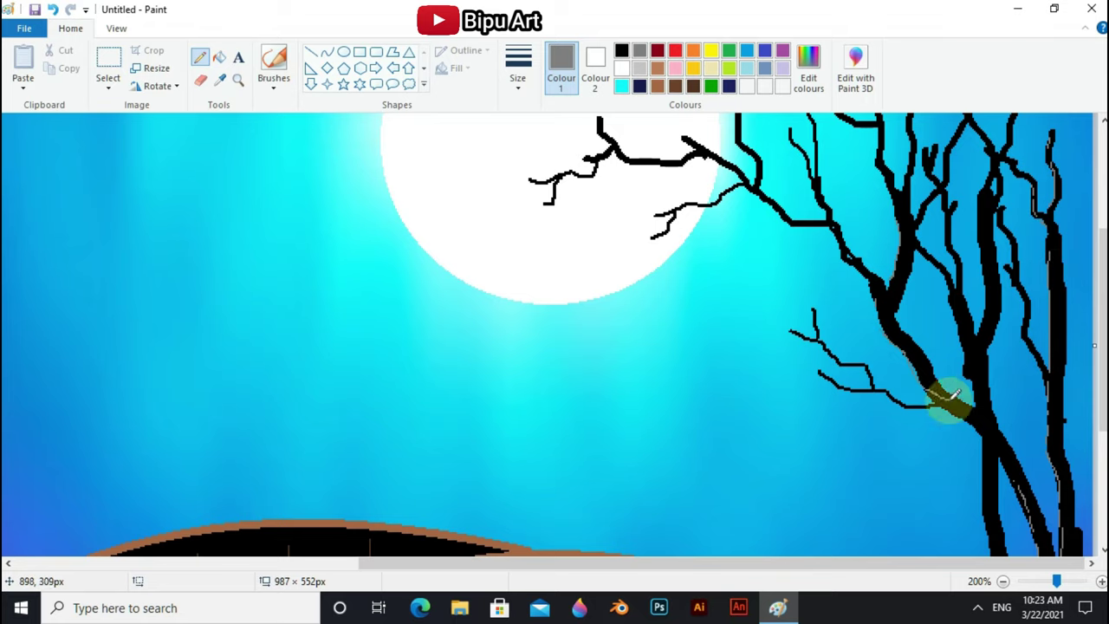
{"action": "scroll", "coordinate": [990, 440], "scroll_direction": "down", "scroll_amount": 1}
{"action": "scroll", "coordinate": [997, 260], "scroll_direction": "up", "scroll_amount": 1}
{"action": "scroll", "coordinate": [1006, 232], "scroll_direction": "up", "scroll_amount": 2}
{"action": "scroll", "coordinate": [1011, 236], "scroll_direction": "down", "scroll_amount": 1}
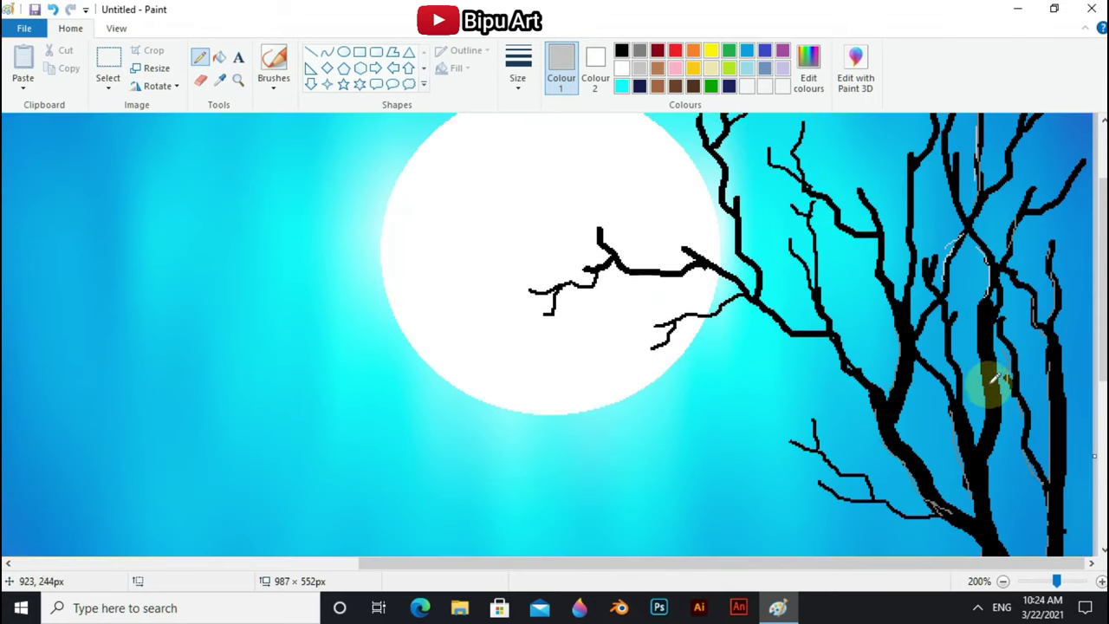
{"action": "scroll", "coordinate": [997, 277], "scroll_direction": "down", "scroll_amount": 3}
{"action": "scroll", "coordinate": [988, 364], "scroll_direction": "up", "scroll_amount": 3}
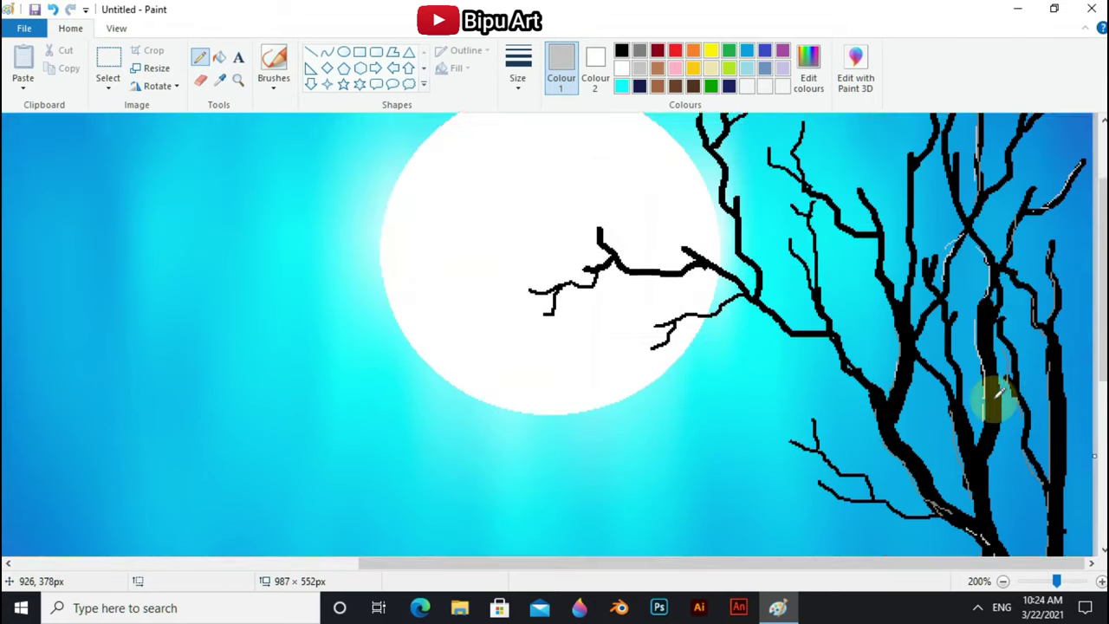
{"action": "scroll", "coordinate": [945, 416], "scroll_direction": "up", "scroll_amount": 1}
{"action": "scroll", "coordinate": [793, 325], "scroll_direction": "down", "scroll_amount": 1, "text": "ctrl"}
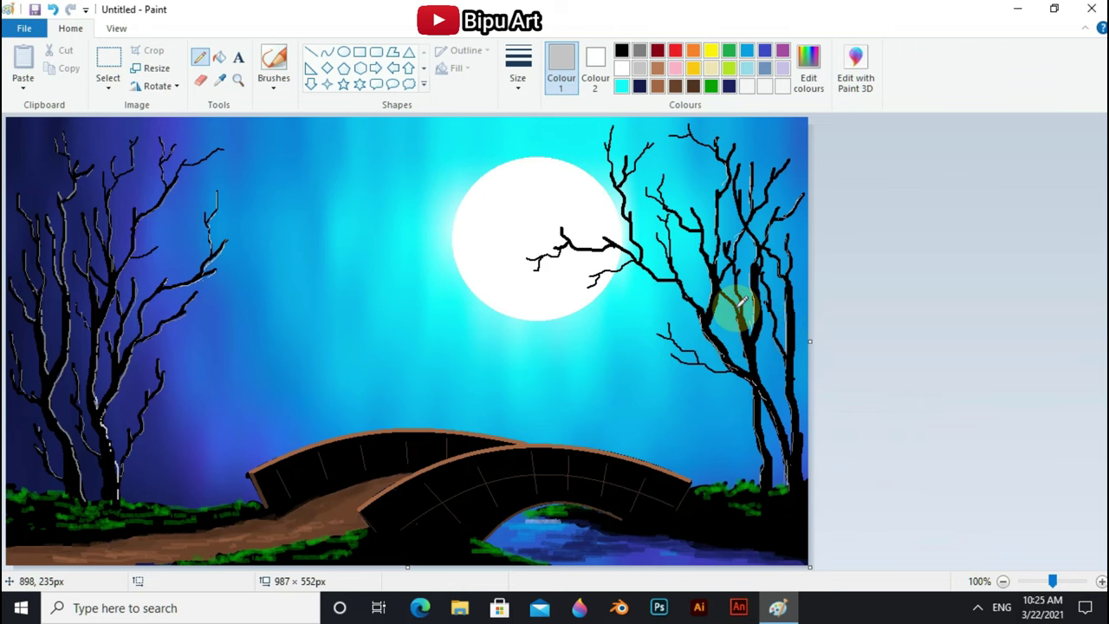
{"action": "left_click_drag", "start_coordinate": [182, 507], "coordinate": [156, 511]}
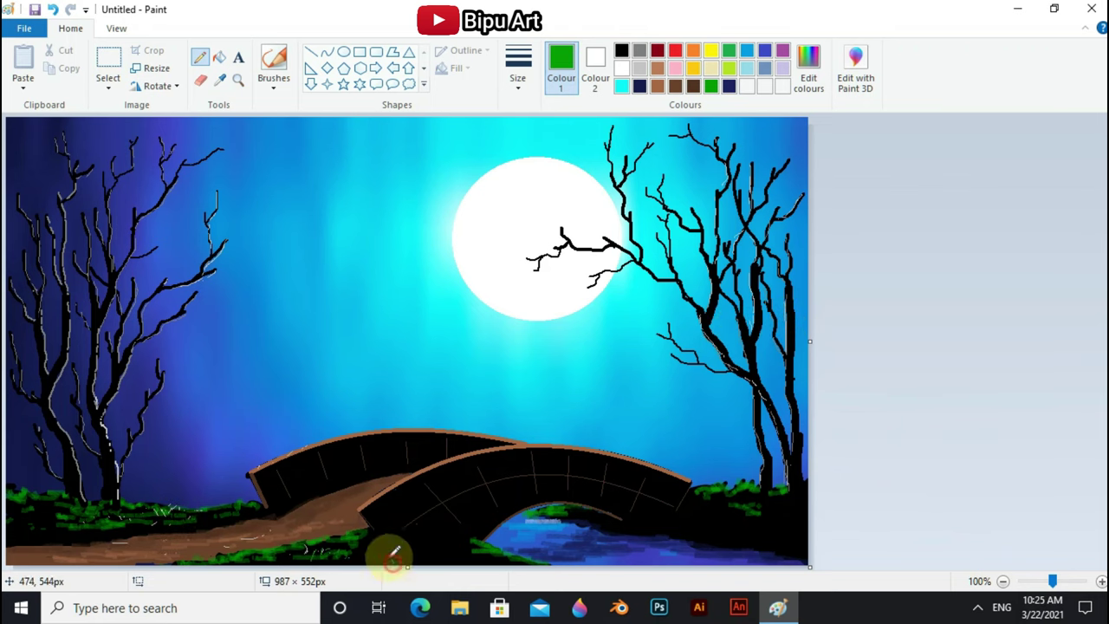
Step: Darken the ground along the bottom-left edge with a soft brush stroke
{"action": "left_click", "coordinate": [693, 86]}
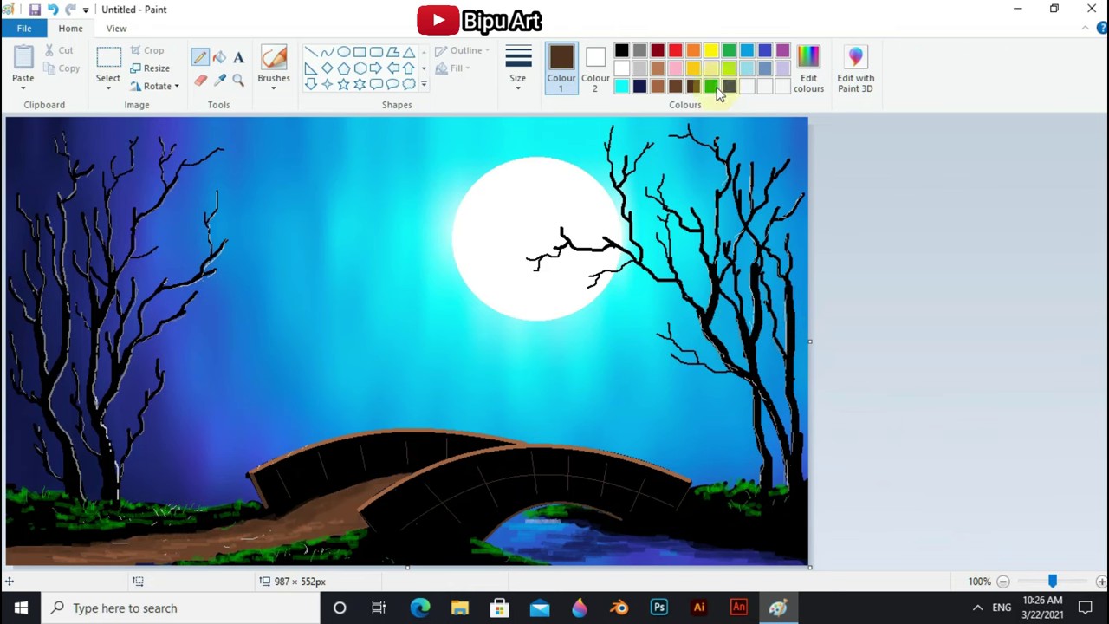
{"action": "left_click", "coordinate": [621, 51]}
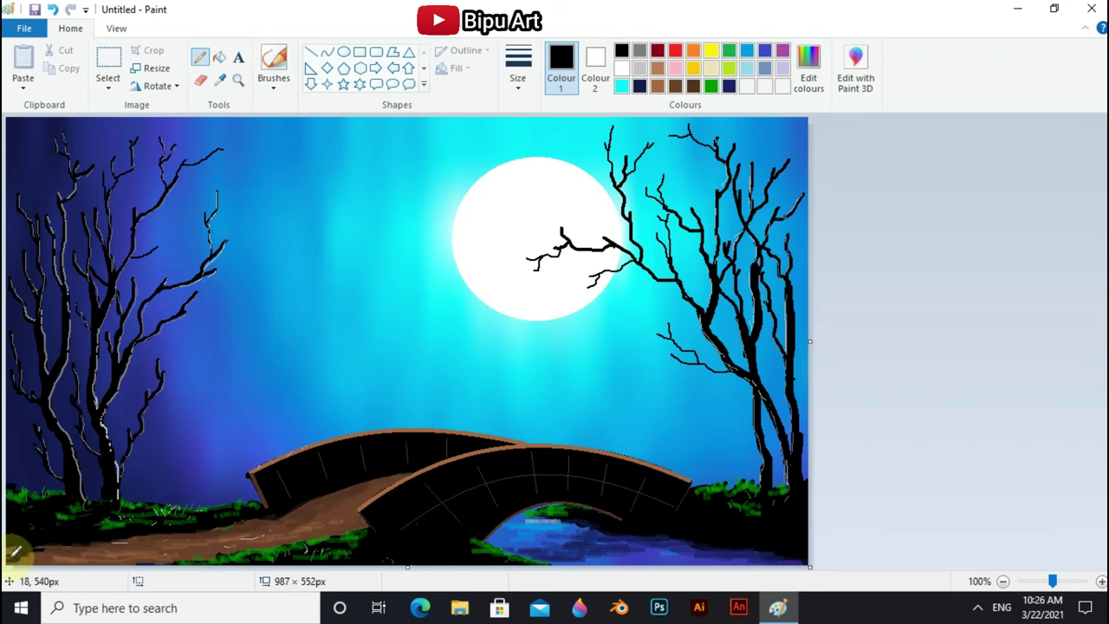
{"action": "left_click", "coordinate": [274, 65]}
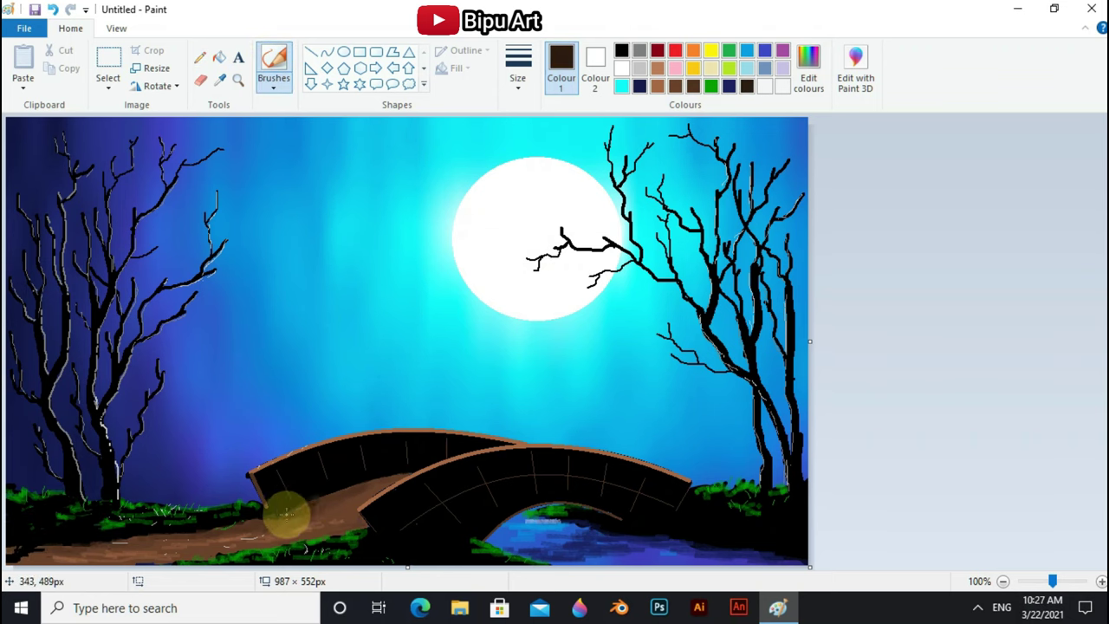
{"action": "left_click_drag", "start_coordinate": [111, 544], "coordinate": [17, 509]}
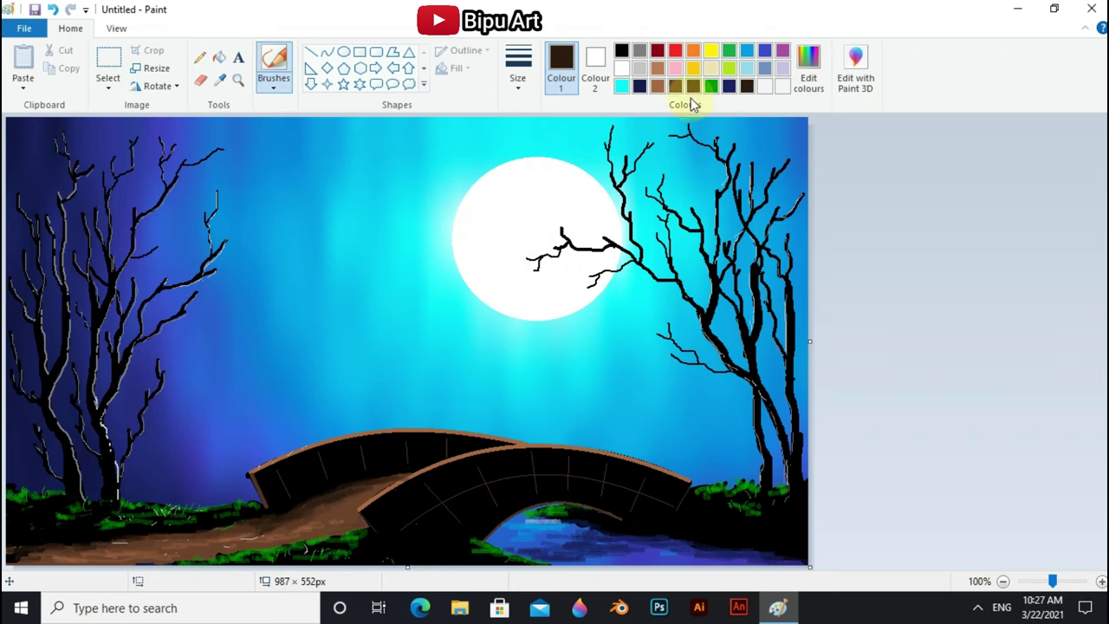
Step: Draw a thick black vertical lamppost pole down to the path
{"action": "left_click", "coordinate": [622, 50]}
{"action": "left_click", "coordinate": [527, 63]}
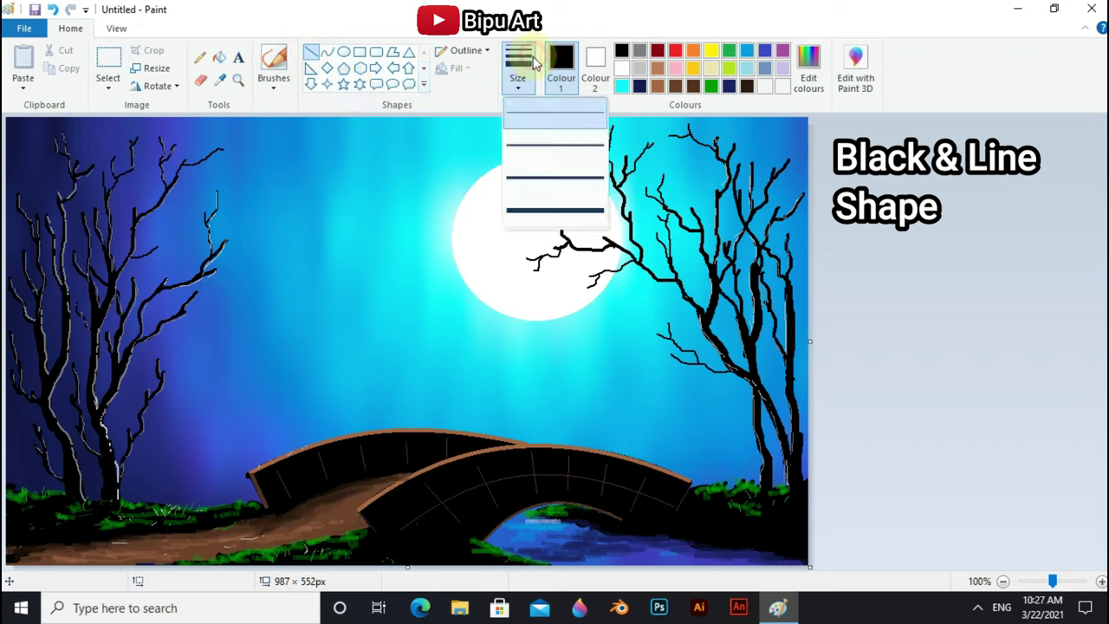
{"action": "left_click", "coordinate": [546, 208]}
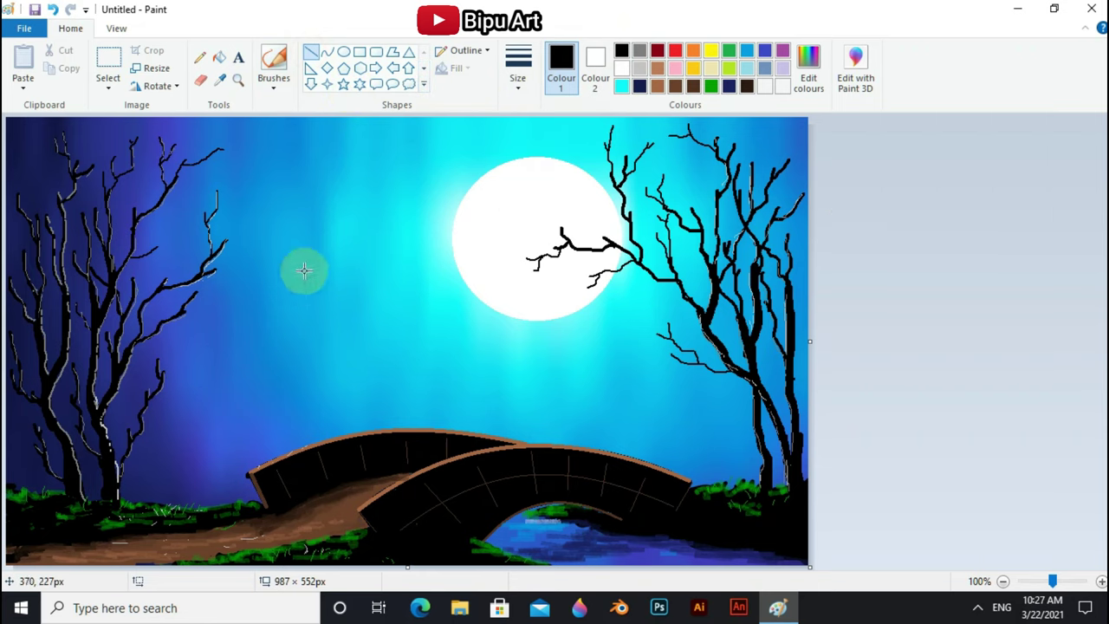
{"action": "left_click_drag", "start_coordinate": [325, 165], "coordinate": [323, 546]}
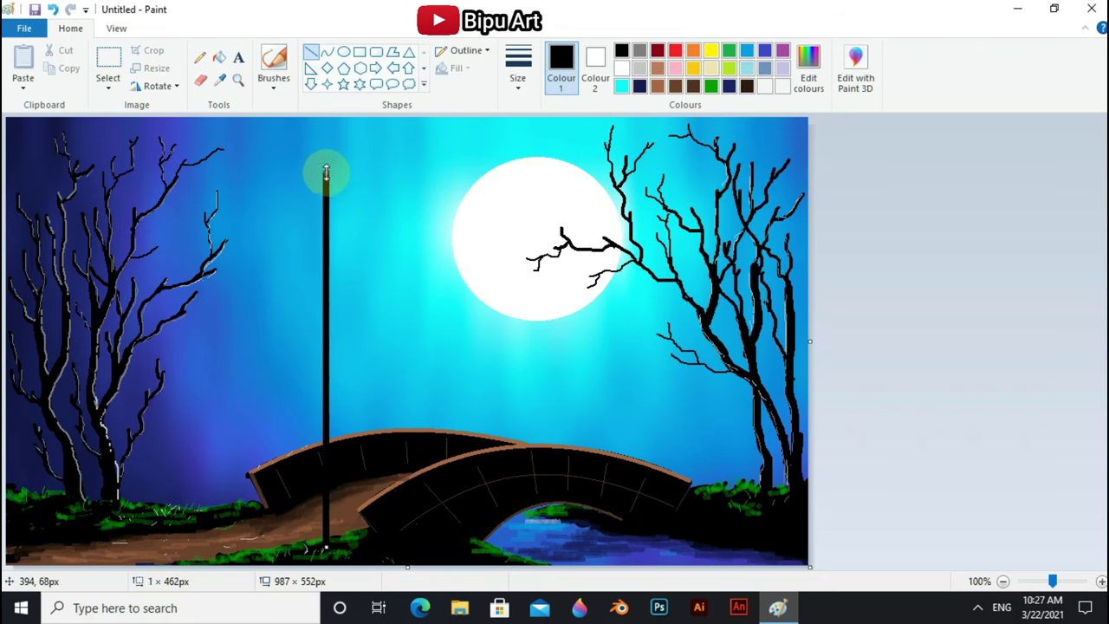
{"action": "left_click_drag", "start_coordinate": [325, 166], "coordinate": [325, 173]}
{"action": "left_click", "coordinate": [362, 166]}
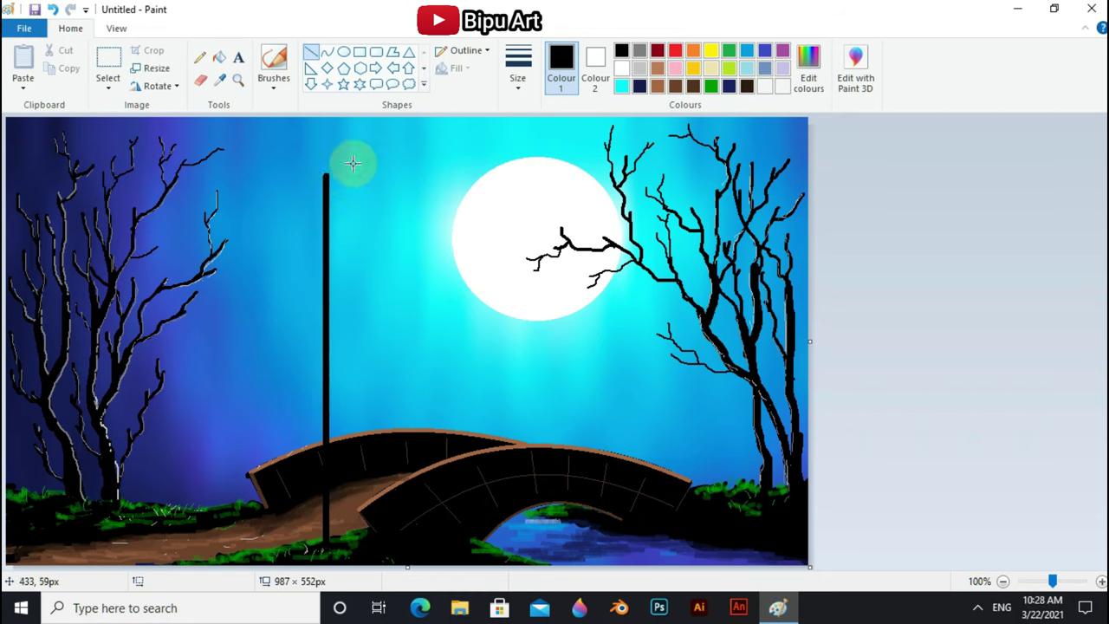
Step: Add a black crossbar, lantern cap and thickened bar to the tall lamppost
{"action": "left_click", "coordinate": [345, 67]}
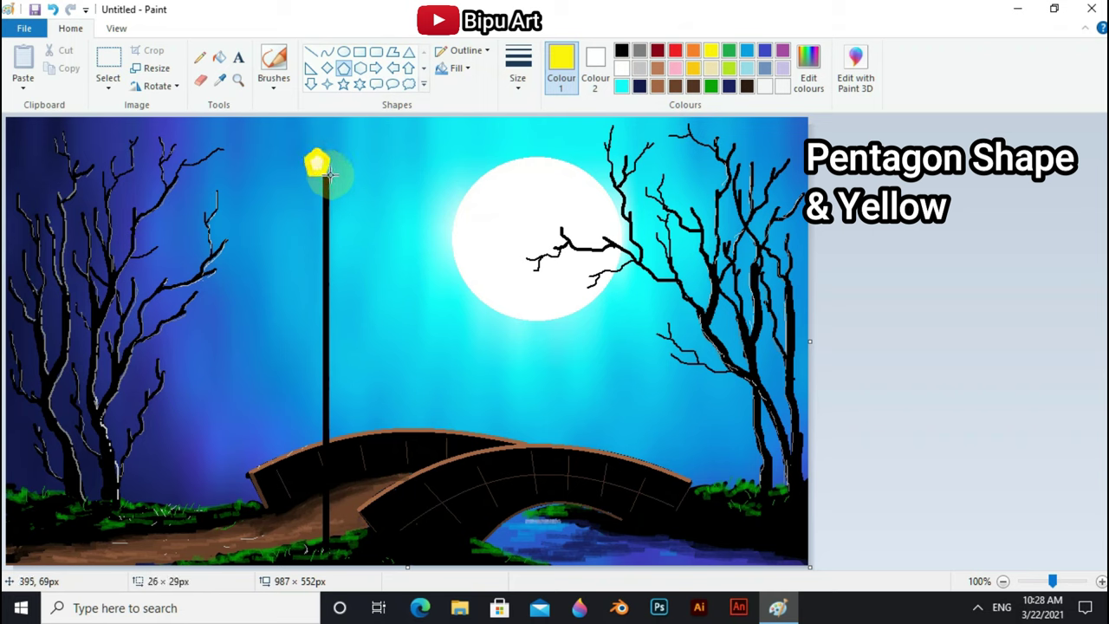
{"action": "left_click", "coordinate": [311, 50]}
{"action": "left_click", "coordinate": [621, 49]}
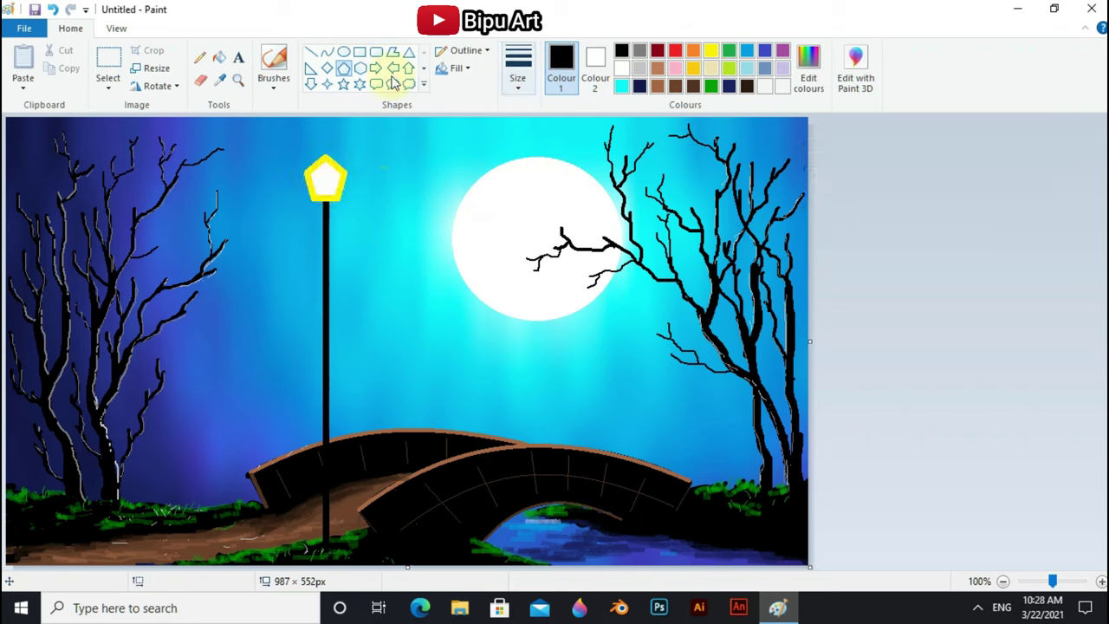
{"action": "left_click_drag", "start_coordinate": [305, 206], "coordinate": [345, 206]}
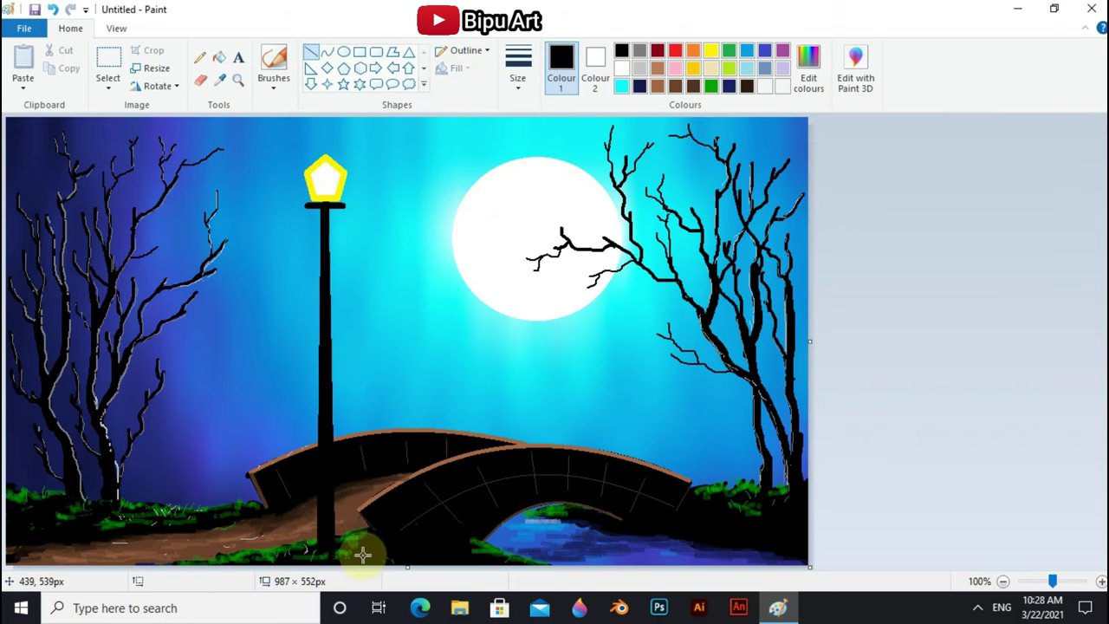
{"action": "left_click_drag", "start_coordinate": [315, 152], "coordinate": [336, 153]}
{"action": "mouse_move", "coordinate": [306, 211]}
{"action": "left_mouse_down"}
{"action": "mouse_move", "coordinate": [338, 211]}
{"action": "mouse_move", "coordinate": [325, 223]}
{"action": "left_mouse_up"}
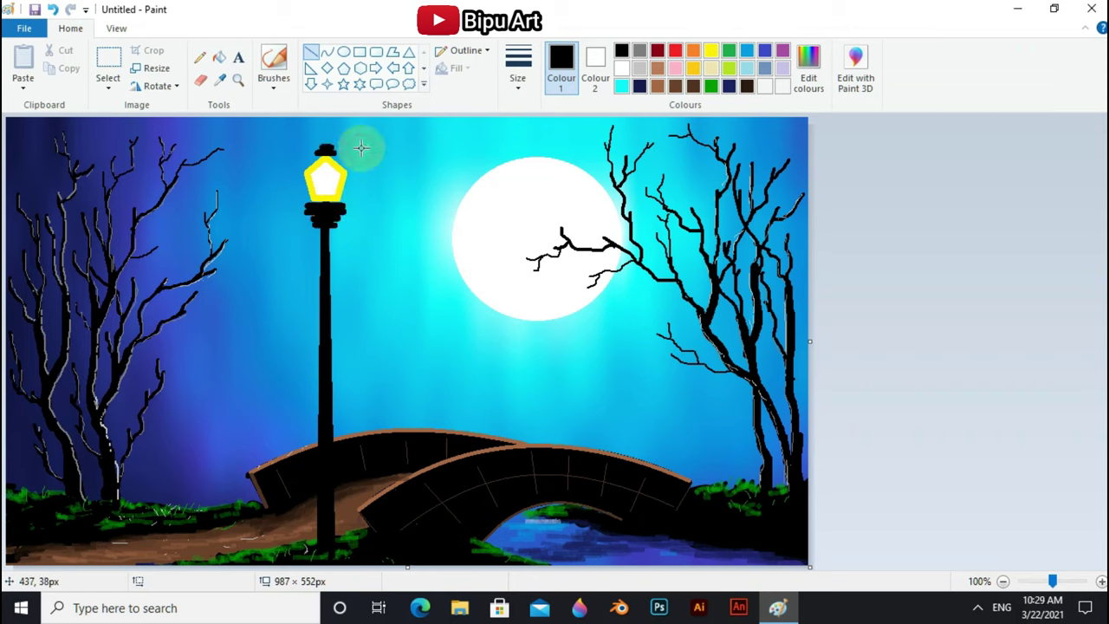
Step: Draw a thick black pole for the second, smaller lamppost
{"action": "left_click_drag", "start_coordinate": [629, 310], "coordinate": [629, 455]}
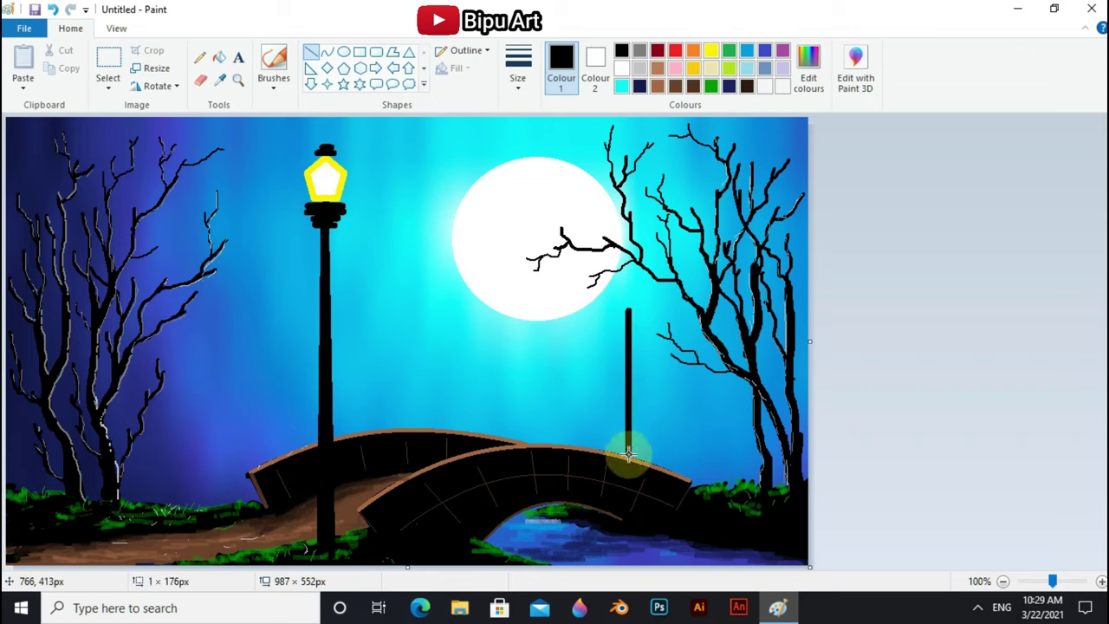
{"action": "left_click", "coordinate": [517, 78]}
{"action": "left_click", "coordinate": [527, 153]}
{"action": "left_click_drag", "start_coordinate": [629, 310], "coordinate": [629, 456]}
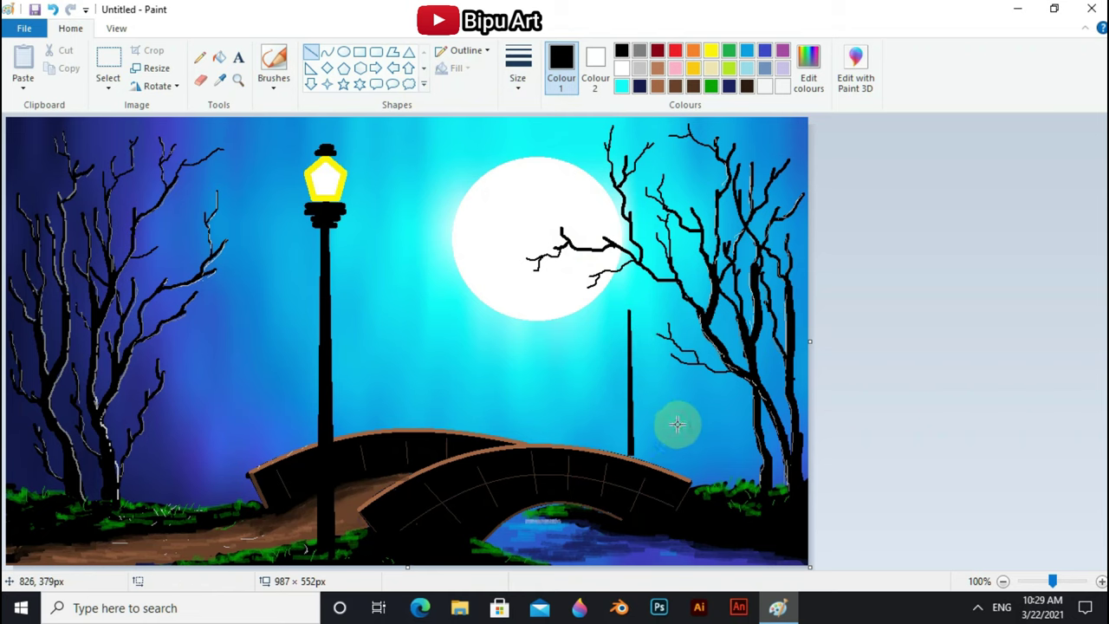
Step: Place a small yellow hexagon lamp atop the new pole, sized to fit
{"action": "left_click", "coordinate": [344, 67]}
{"action": "left_click_drag", "start_coordinate": [621, 300], "coordinate": [635, 316]}
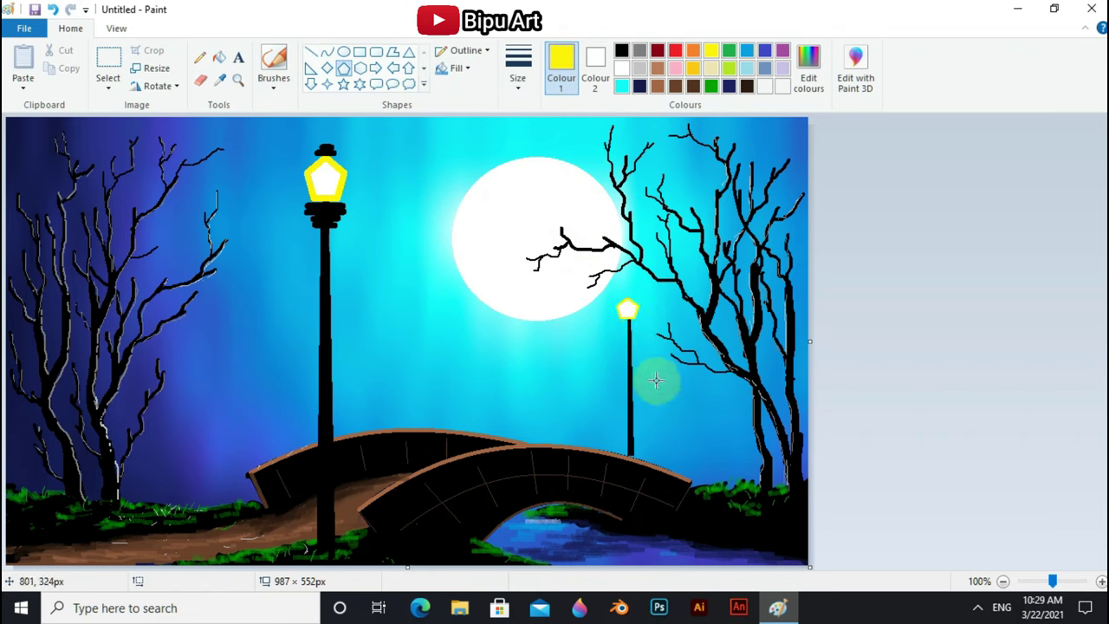
{"action": "left_click", "coordinate": [621, 50]}
{"action": "left_click", "coordinate": [517, 78]}
{"action": "left_click", "coordinate": [522, 148]}
{"action": "key", "text": "ctrl+z"}
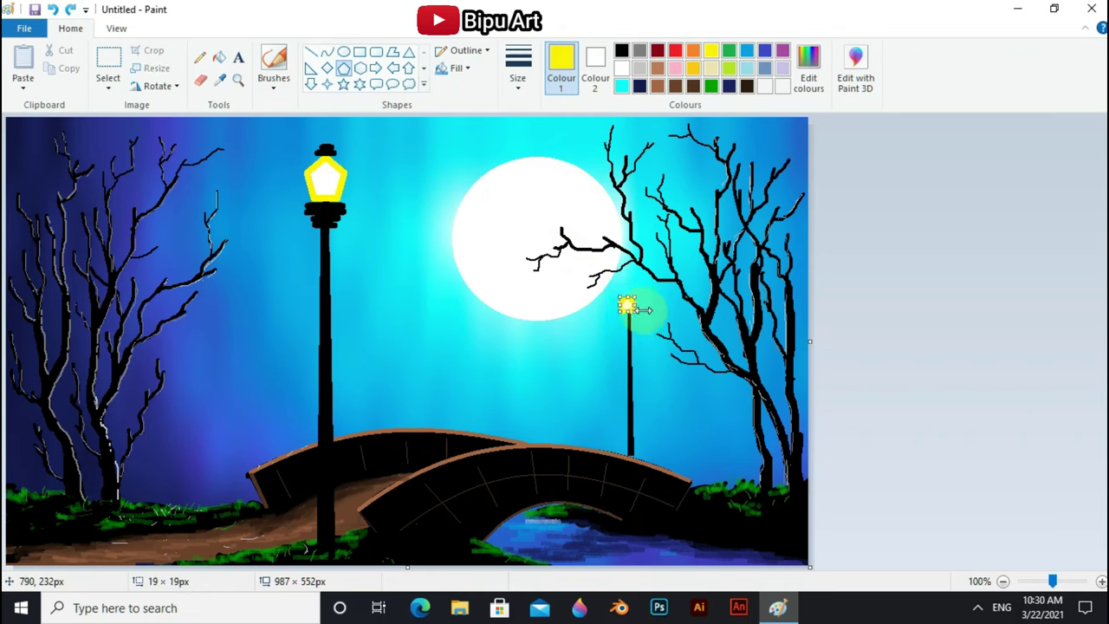
{"action": "left_click_drag", "start_coordinate": [644, 309], "coordinate": [624, 306]}
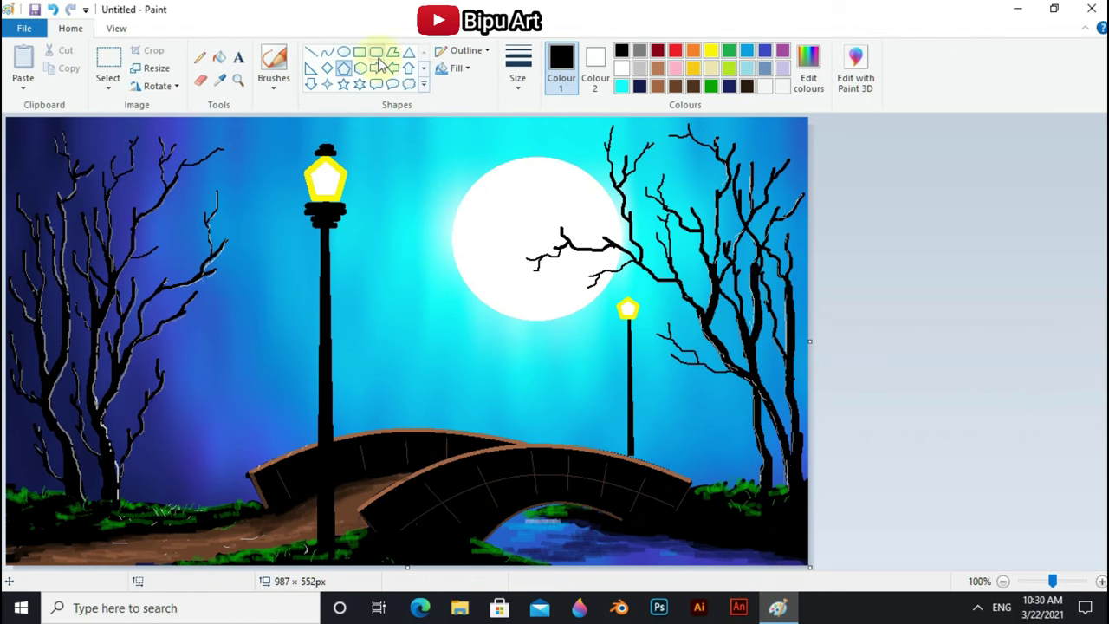
Step: Draw a thin light highlight line down the side of the tall lamppost
{"action": "scroll", "coordinate": [635, 319], "scroll_direction": "up", "scroll_amount": 1}
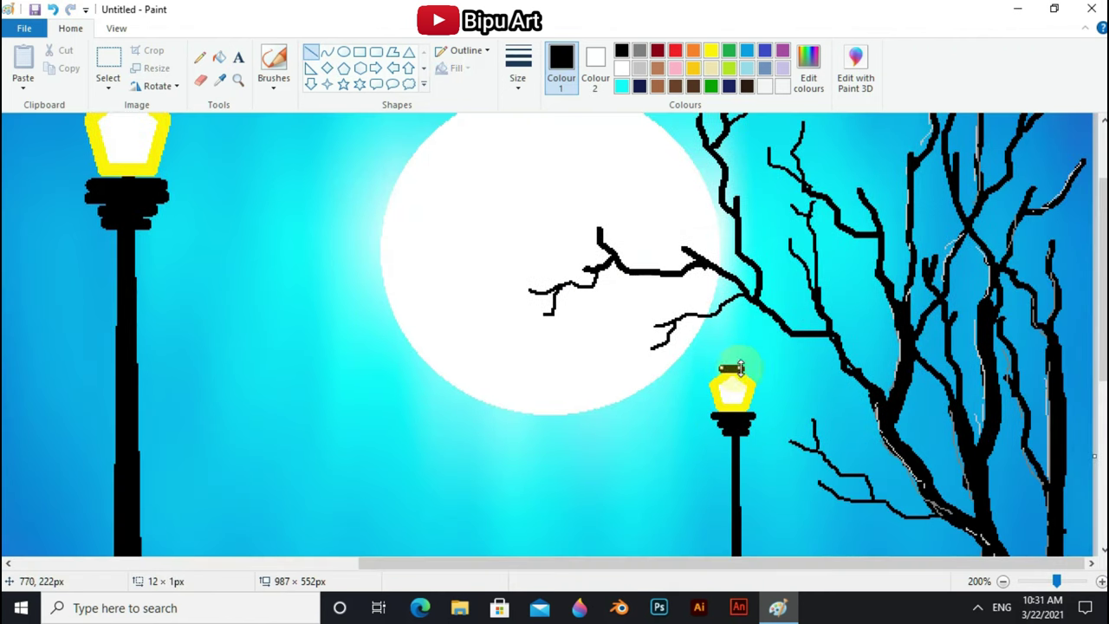
{"action": "scroll", "coordinate": [777, 370], "scroll_direction": "down", "scroll_amount": 5}
{"action": "left_click", "coordinate": [1044, 582]}
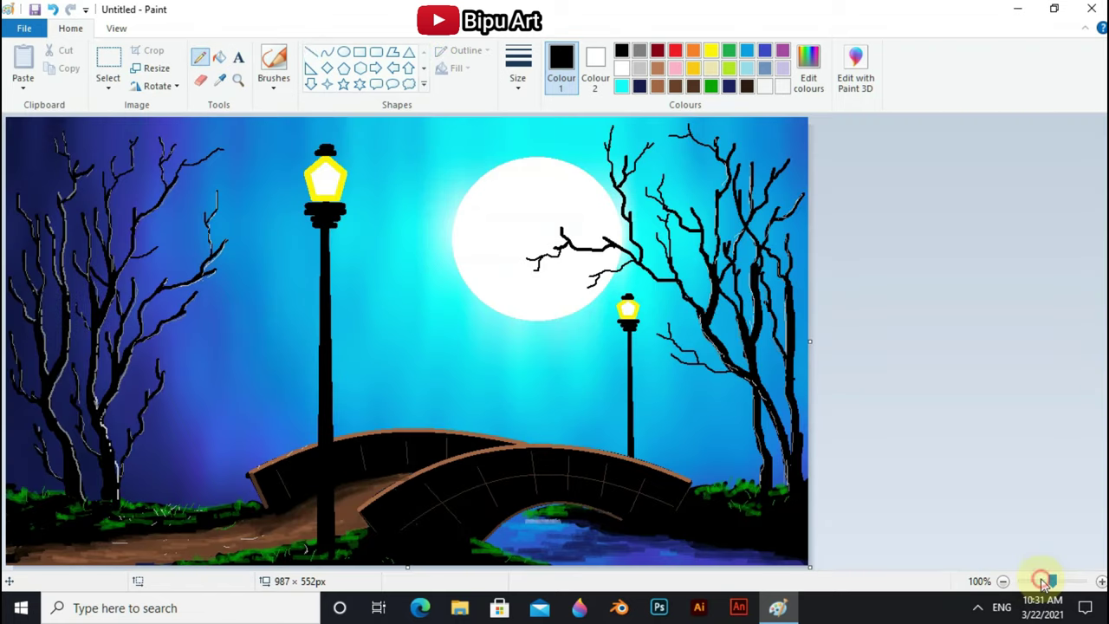
{"action": "left_click", "coordinate": [310, 51]}
{"action": "left_click_drag", "start_coordinate": [334, 230], "coordinate": [334, 544]}
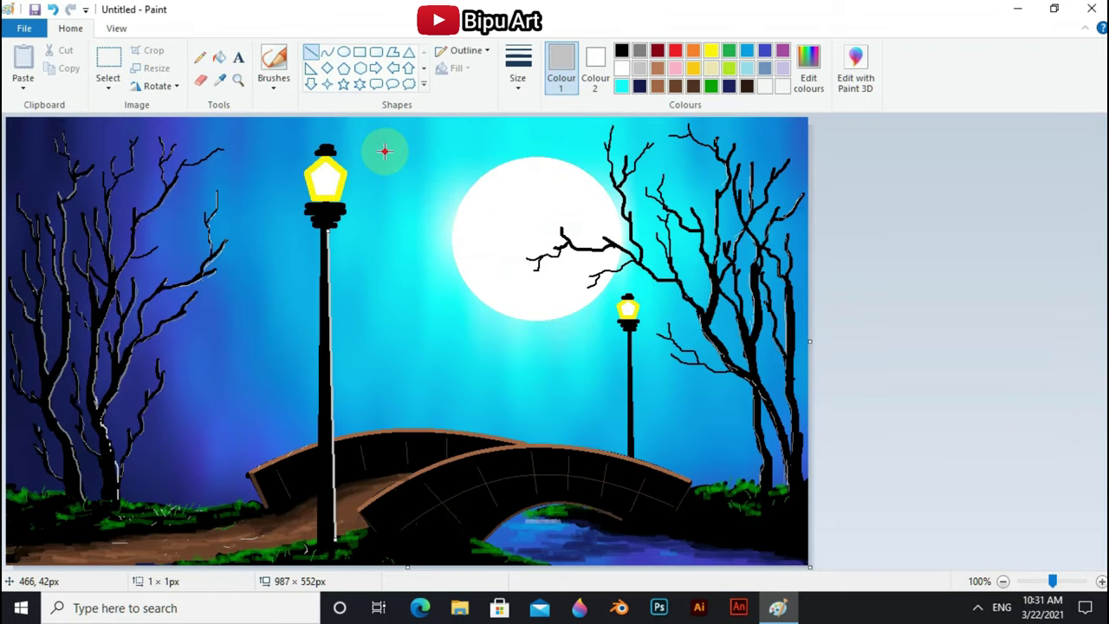
{"action": "left_click", "coordinate": [200, 56]}
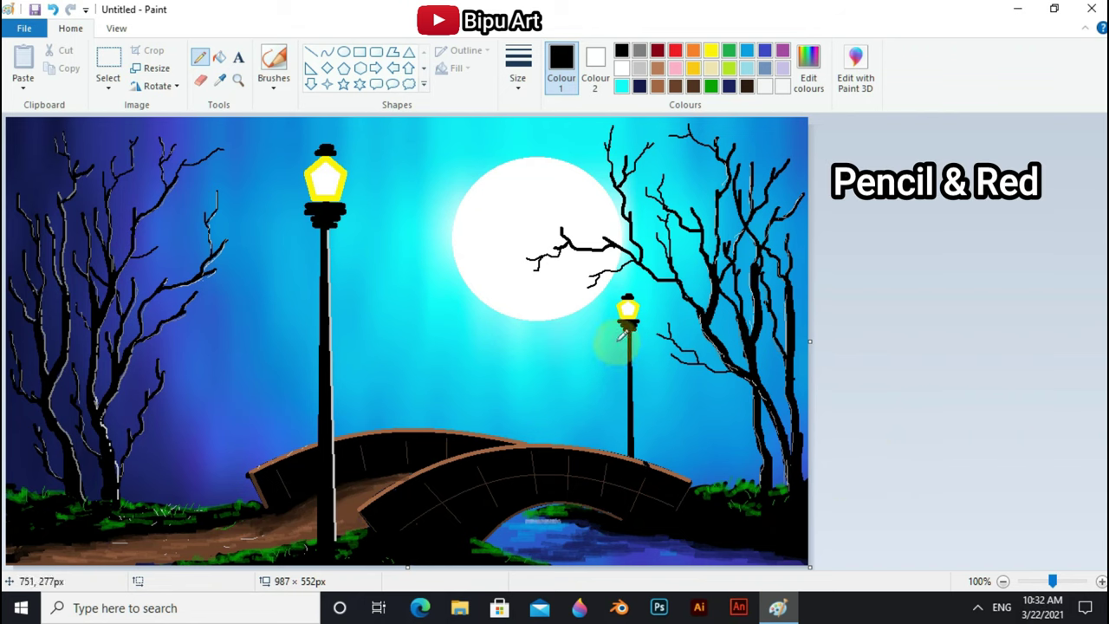
Step: Dot red blossoms on the left tree and across the right tree's branches
{"action": "left_click", "coordinate": [675, 52]}
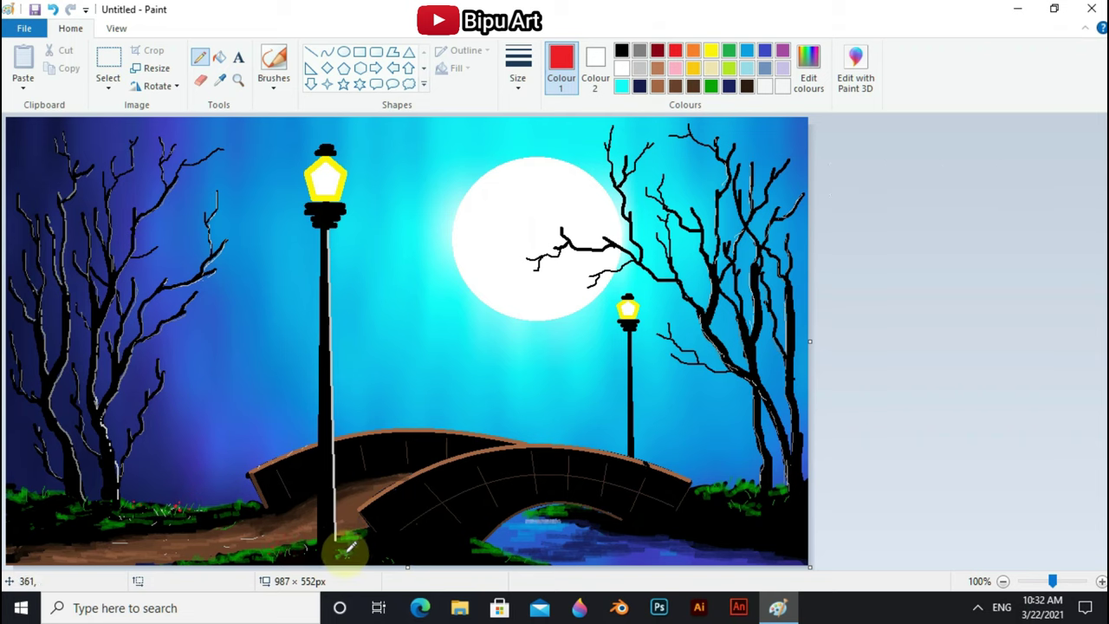
{"action": "left_click", "coordinate": [213, 149]}
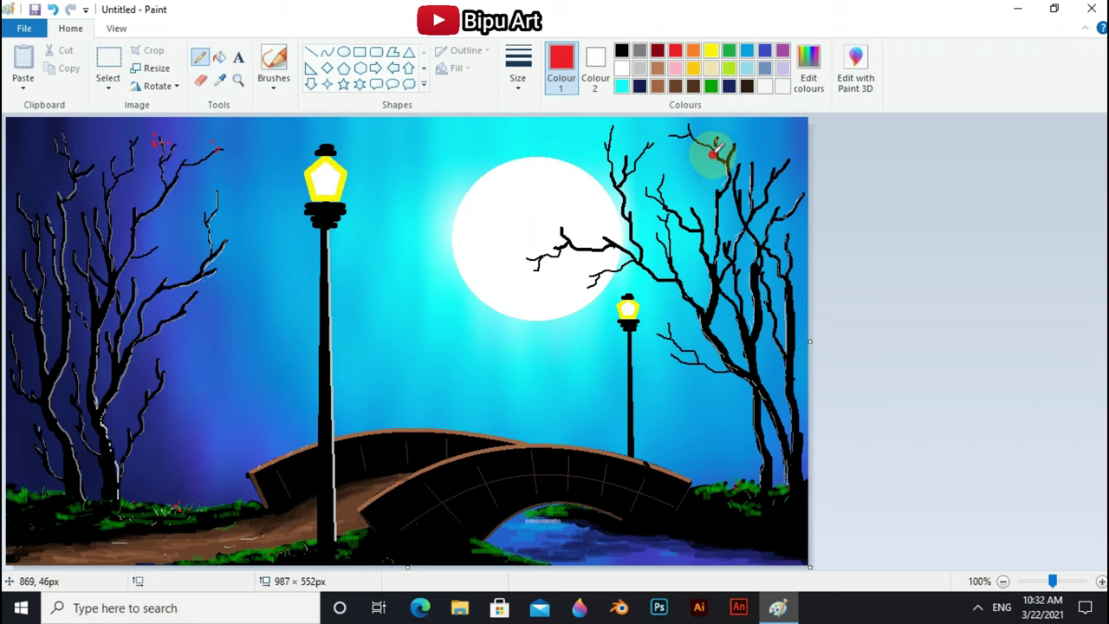
{"action": "left_click", "coordinate": [711, 152]}
{"action": "left_click", "coordinate": [772, 163]}
{"action": "left_click", "coordinate": [785, 250]}
{"action": "left_click", "coordinate": [741, 276]}
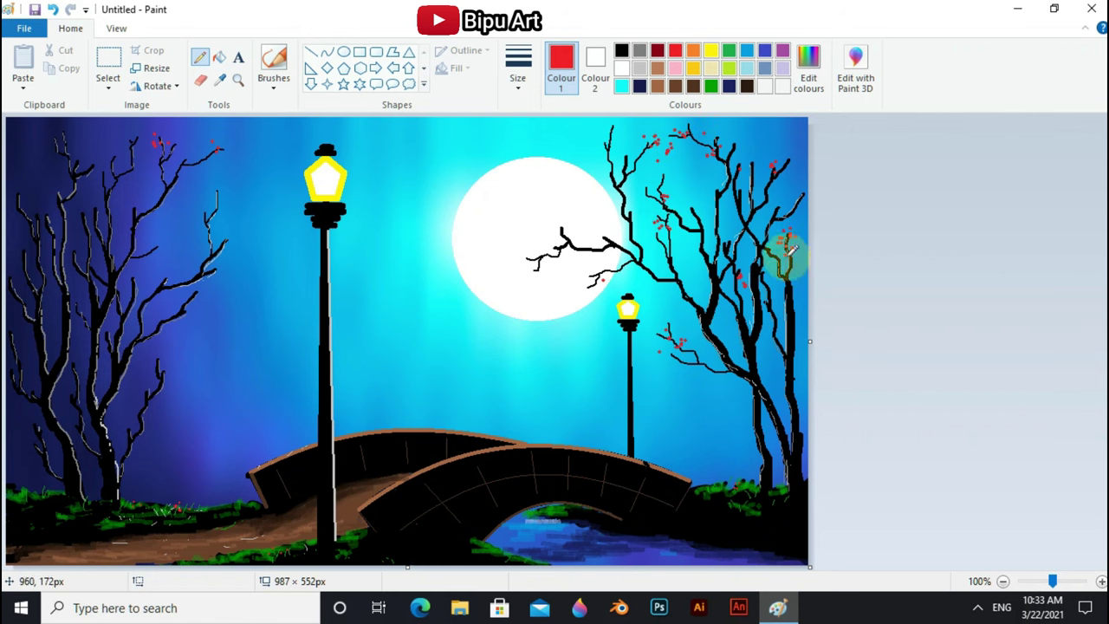
Step: Dot more red blossoms all over the left tree's branches
{"action": "left_click", "coordinate": [48, 180]}
{"action": "left_click", "coordinate": [121, 260]}
{"action": "left_click", "coordinate": [132, 204]}
{"action": "left_click", "coordinate": [124, 149]}
{"action": "left_click", "coordinate": [153, 364]}
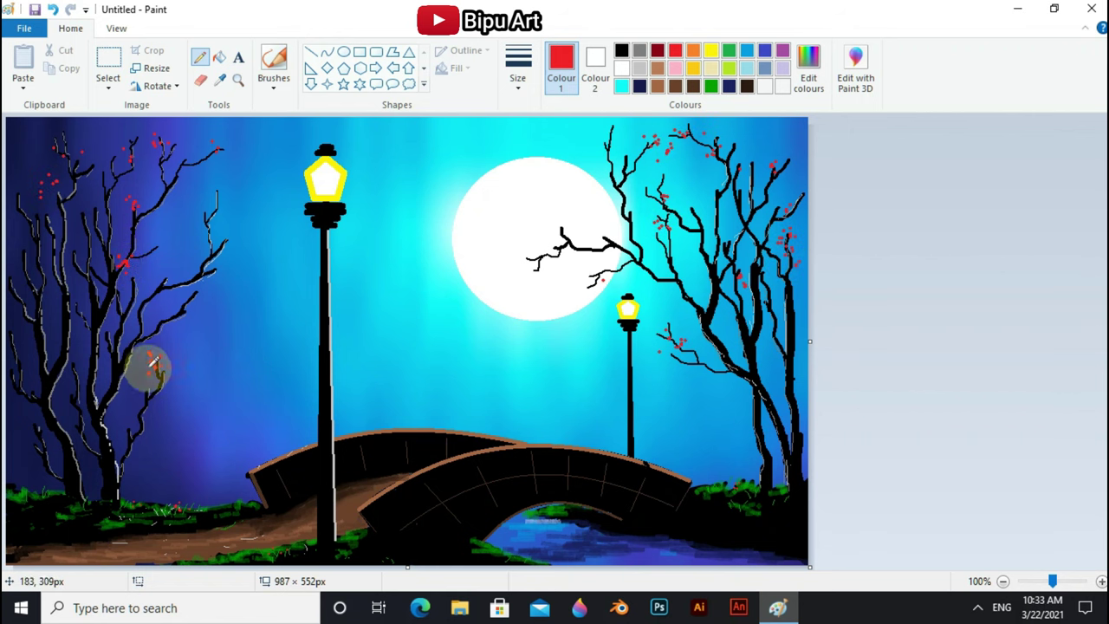
{"action": "left_click", "coordinate": [168, 277]}
{"action": "left_click", "coordinate": [75, 373]}
{"action": "left_click", "coordinate": [213, 214]}
{"action": "left_click", "coordinate": [232, 245]}
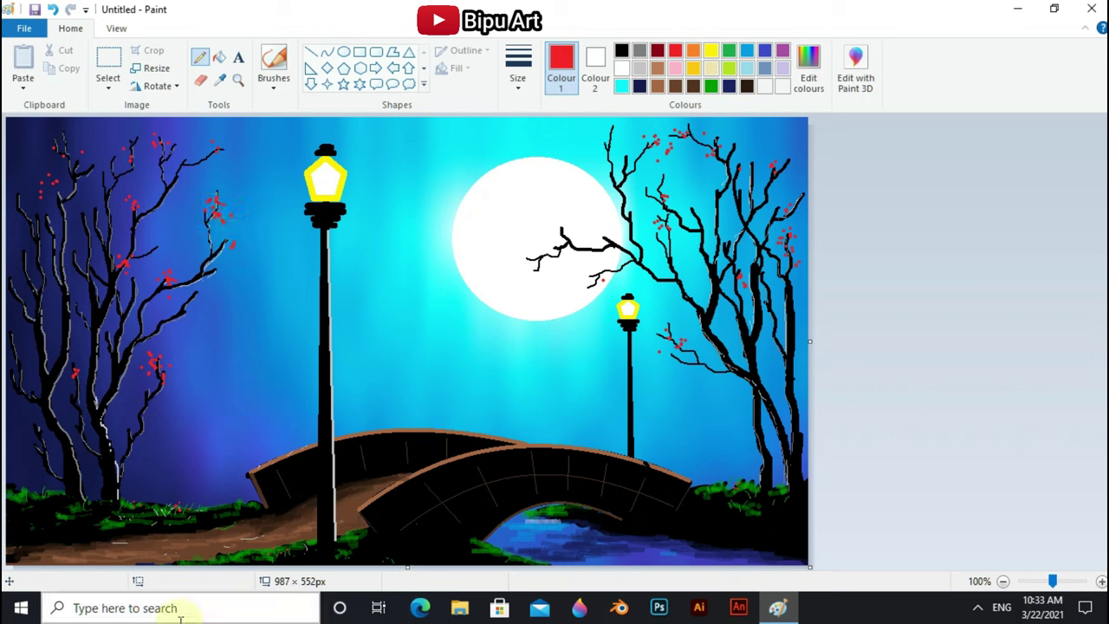
Step: Add dark-red blossoms to both trees and an extra black branch on the right tree
{"action": "left_click", "coordinate": [658, 50]}
{"action": "left_click", "coordinate": [212, 208]}
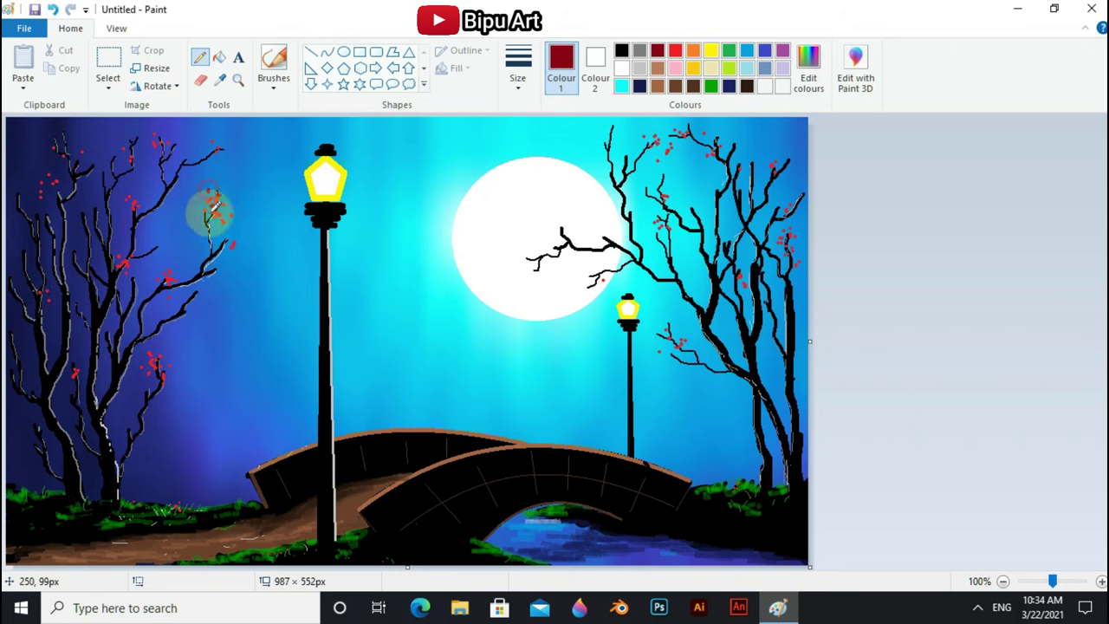
{"action": "left_click", "coordinate": [236, 243]}
{"action": "left_click", "coordinate": [152, 364]}
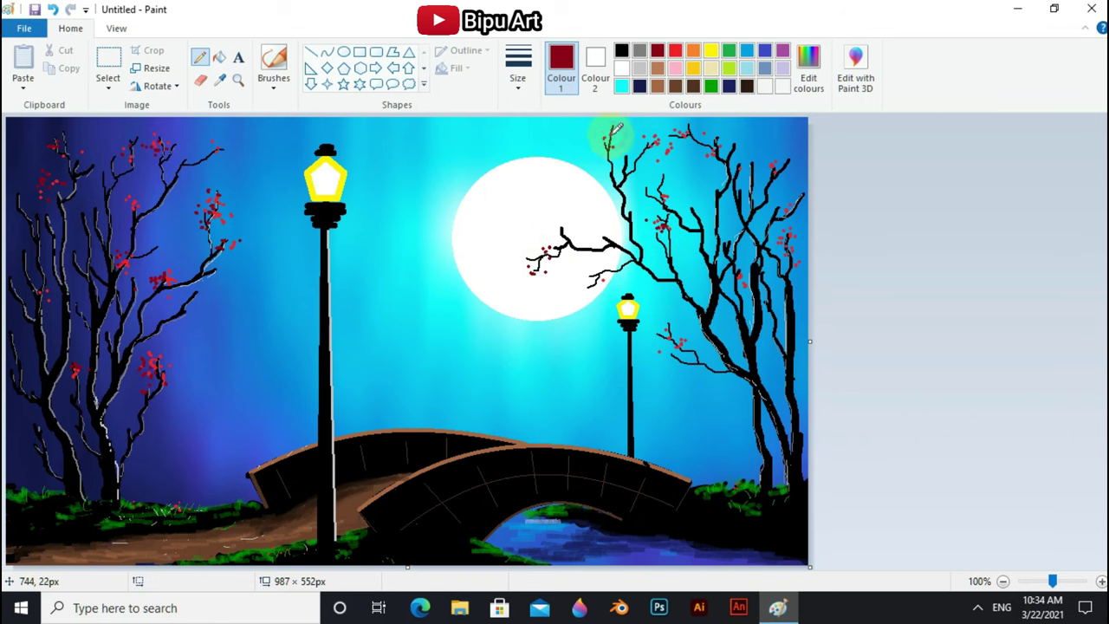
{"action": "left_click", "coordinate": [692, 139]}
{"action": "left_click", "coordinate": [676, 327]}
{"action": "left_click", "coordinate": [784, 191]}
{"action": "left_click", "coordinate": [622, 50]}
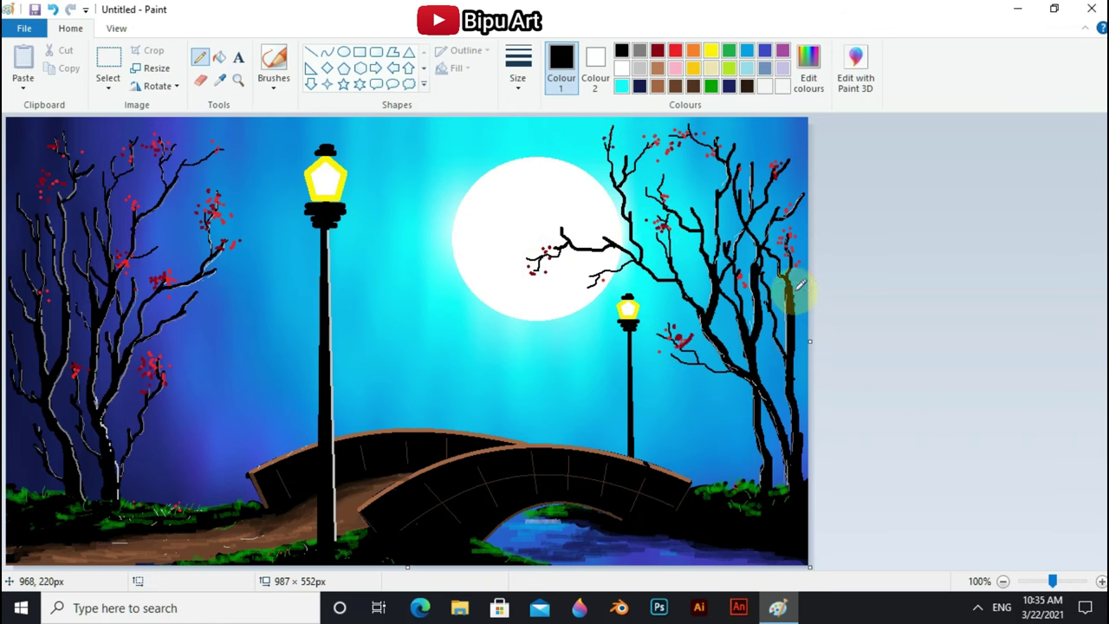
{"action": "left_click_drag", "start_coordinate": [802, 278], "coordinate": [805, 359]}
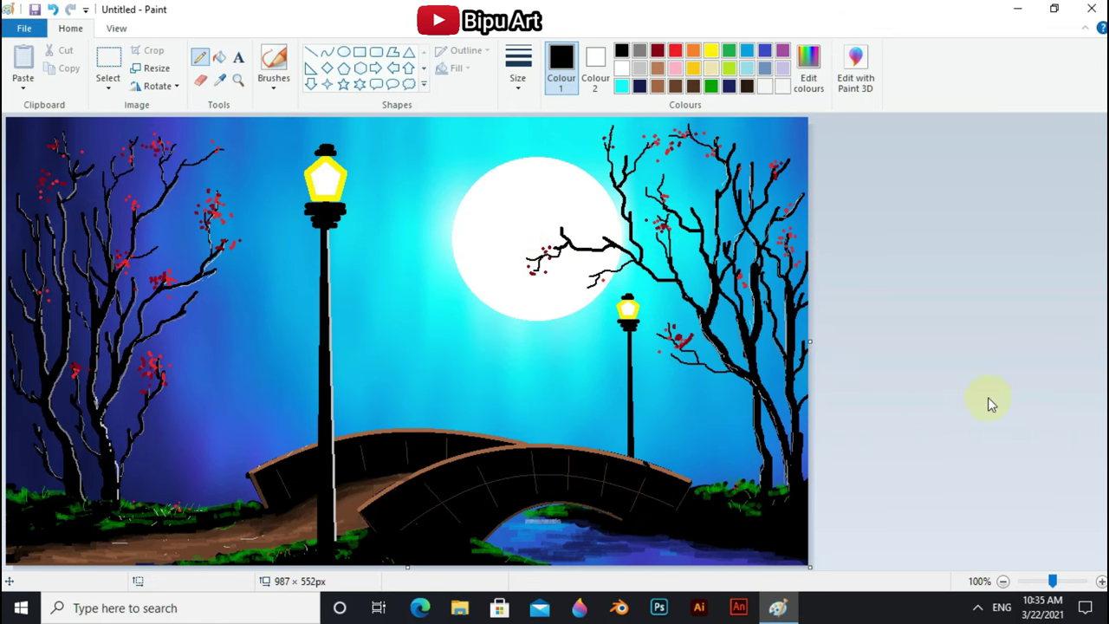
Step: Touch up the turquoise water under the arch and enlarge the pencil size
{"action": "left_click", "coordinate": [747, 51]}
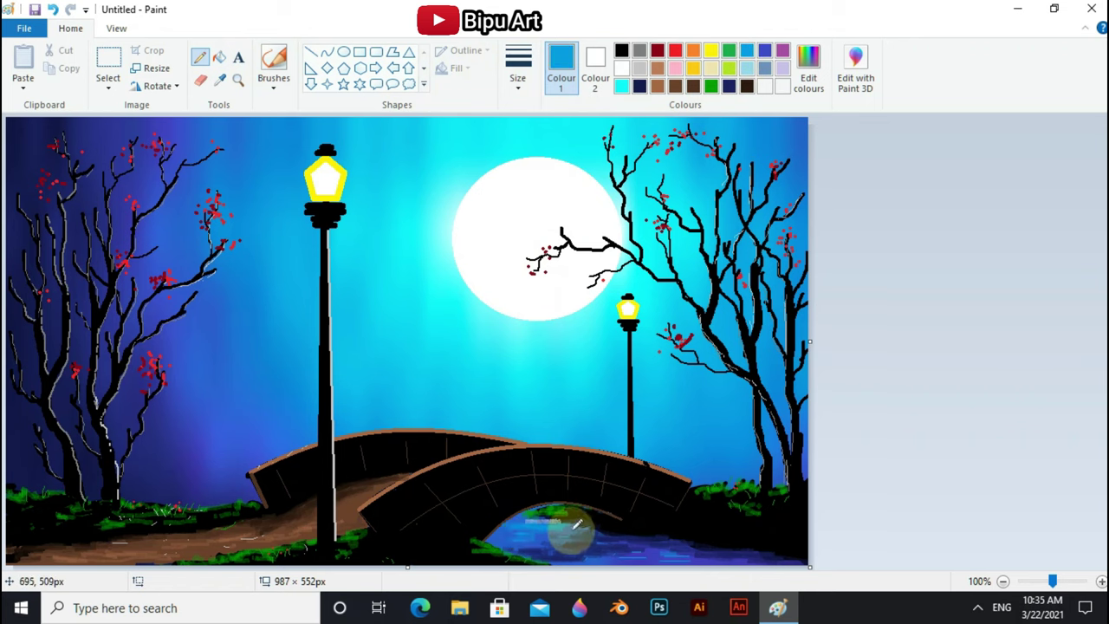
{"action": "mouse_move", "coordinate": [557, 530]}
{"action": "left_mouse_down"}
{"action": "mouse_move", "coordinate": [520, 514]}
{"action": "mouse_move", "coordinate": [666, 532]}
{"action": "left_mouse_up"}
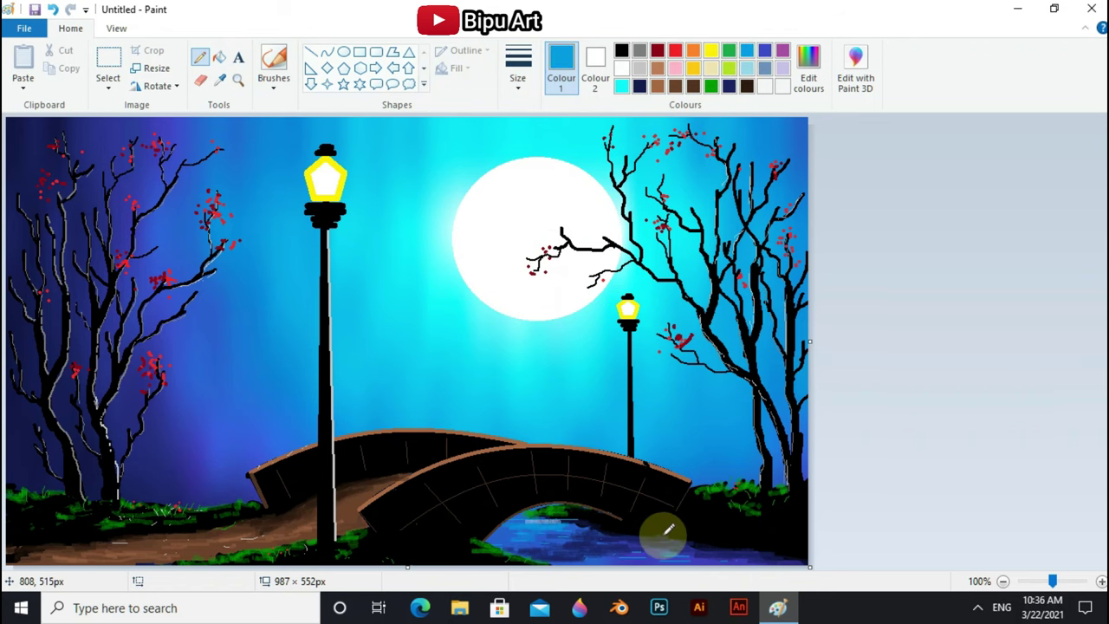
{"action": "left_click", "coordinate": [518, 65]}
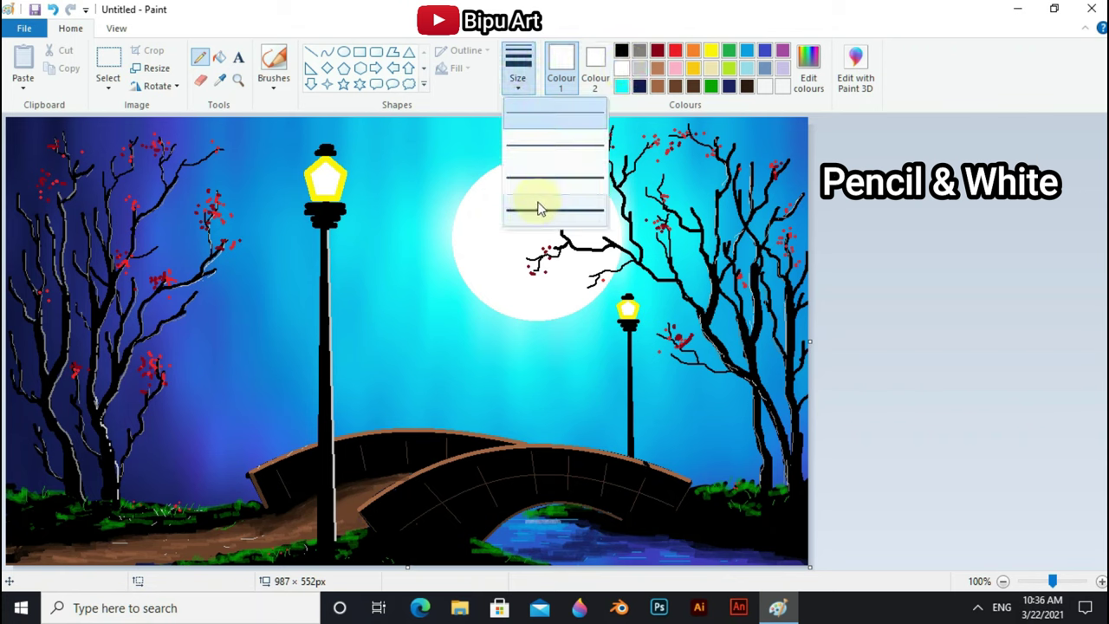
{"action": "left_click", "coordinate": [540, 211]}
Step: Dot white stars across the left sky, near the bridge and beside the tall lamppost
{"action": "left_click", "coordinate": [321, 127]}
{"action": "left_click", "coordinate": [281, 344]}
{"action": "left_click", "coordinate": [196, 444]}
{"action": "left_click", "coordinate": [693, 416]}
{"action": "left_click", "coordinate": [94, 141]}
{"action": "left_click", "coordinate": [23, 424]}
{"action": "left_click", "coordinate": [159, 462]}
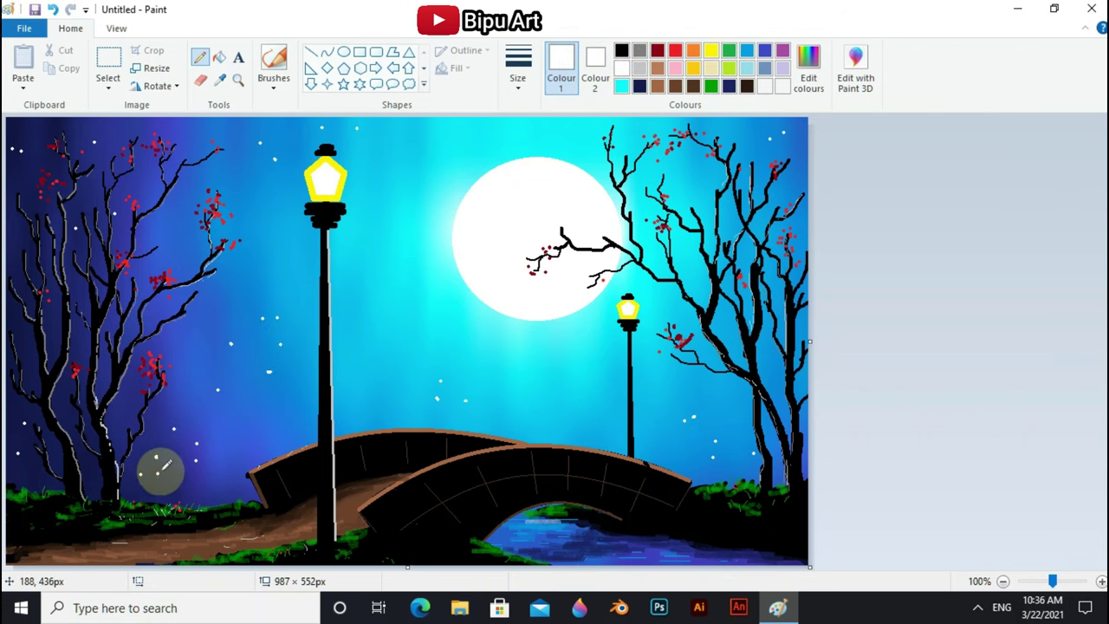
{"action": "left_click", "coordinate": [244, 386]}
{"action": "left_click", "coordinate": [268, 371]}
{"action": "left_click", "coordinate": [366, 393]}
{"action": "left_click", "coordinate": [395, 374]}
{"action": "left_click", "coordinate": [377, 353]}
{"action": "left_click", "coordinate": [391, 308]}
{"action": "left_click", "coordinate": [377, 234]}
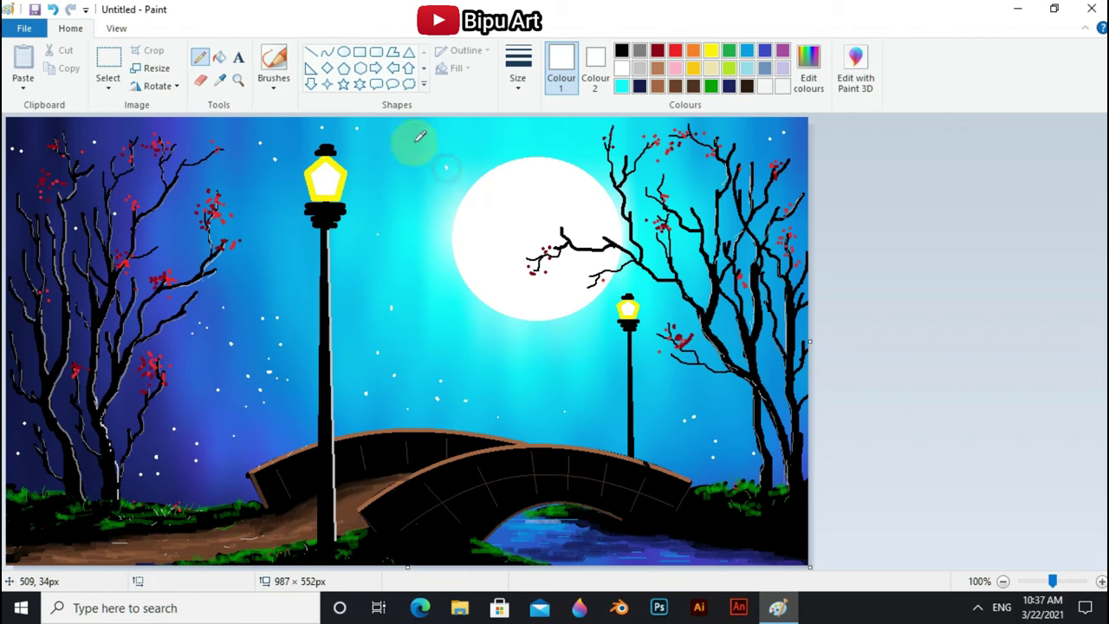
Step: Scatter more white stars below the moon and fill the remaining sky gaps
{"action": "left_click", "coordinate": [537, 347]}
{"action": "left_click", "coordinate": [601, 422]}
{"action": "left_click", "coordinate": [664, 443]}
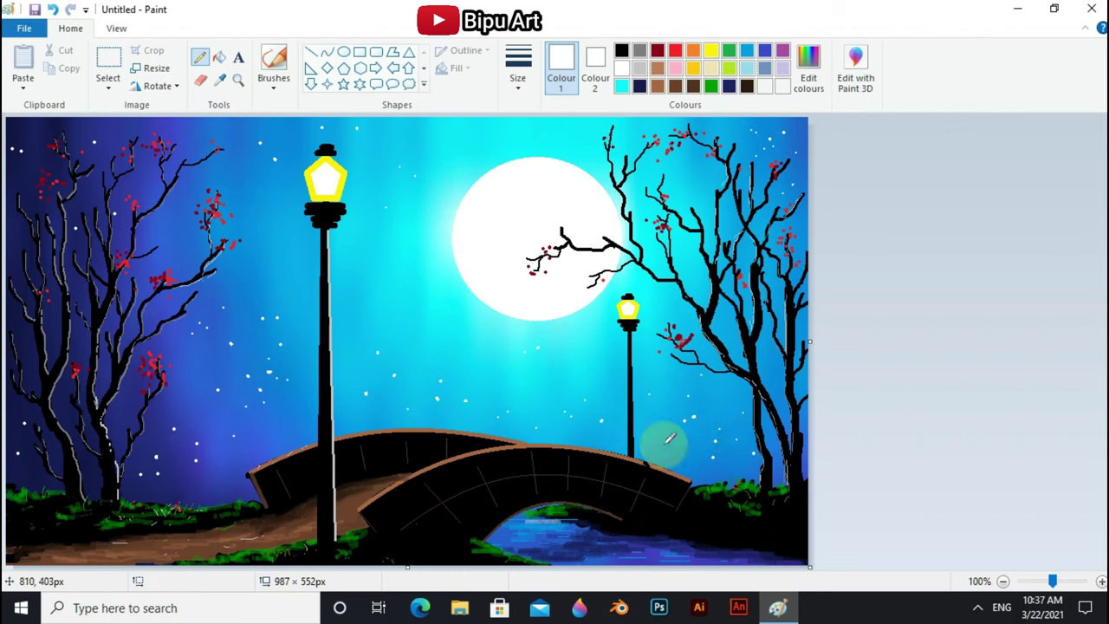
{"action": "left_click", "coordinate": [179, 342]}
{"action": "left_click", "coordinate": [37, 139]}
{"action": "left_click", "coordinate": [21, 218]}
{"action": "left_click", "coordinate": [251, 257]}
{"action": "left_click", "coordinate": [156, 256]}
{"action": "left_click", "coordinate": [454, 338]}
{"action": "left_click", "coordinate": [216, 464]}
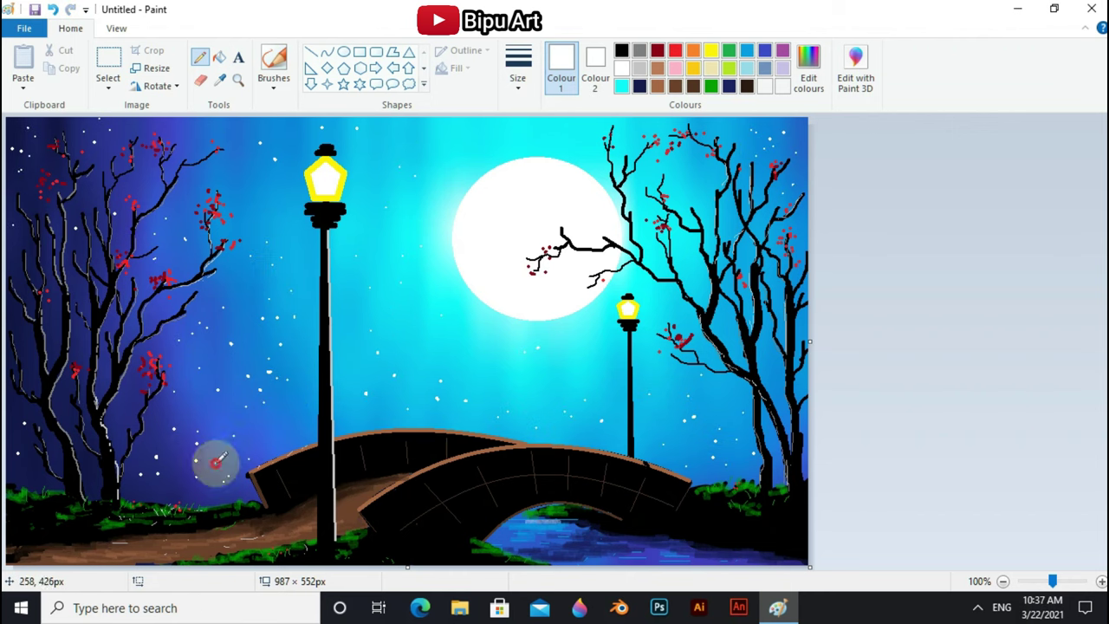
{"action": "left_click", "coordinate": [709, 417]}
{"action": "left_click", "coordinate": [184, 190]}
{"action": "left_click", "coordinate": [66, 340]}
{"action": "left_click", "coordinate": [135, 491]}
{"action": "left_click", "coordinate": [235, 361]}
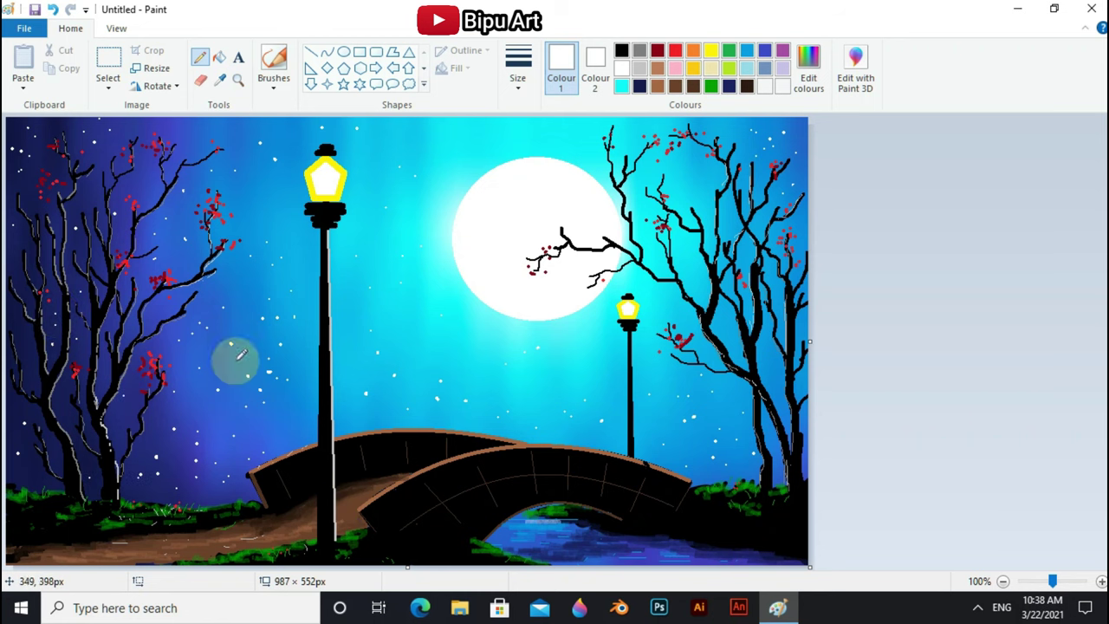
{"action": "left_click", "coordinate": [684, 181]}
{"action": "left_click", "coordinate": [445, 185]}
{"action": "left_click", "coordinate": [291, 257]}
{"action": "left_click", "coordinate": [451, 329]}
Step: Add a final star, then mark out a text box with the Text tool
{"action": "left_click", "coordinate": [369, 184]}
{"action": "left_click", "coordinate": [359, 51]}
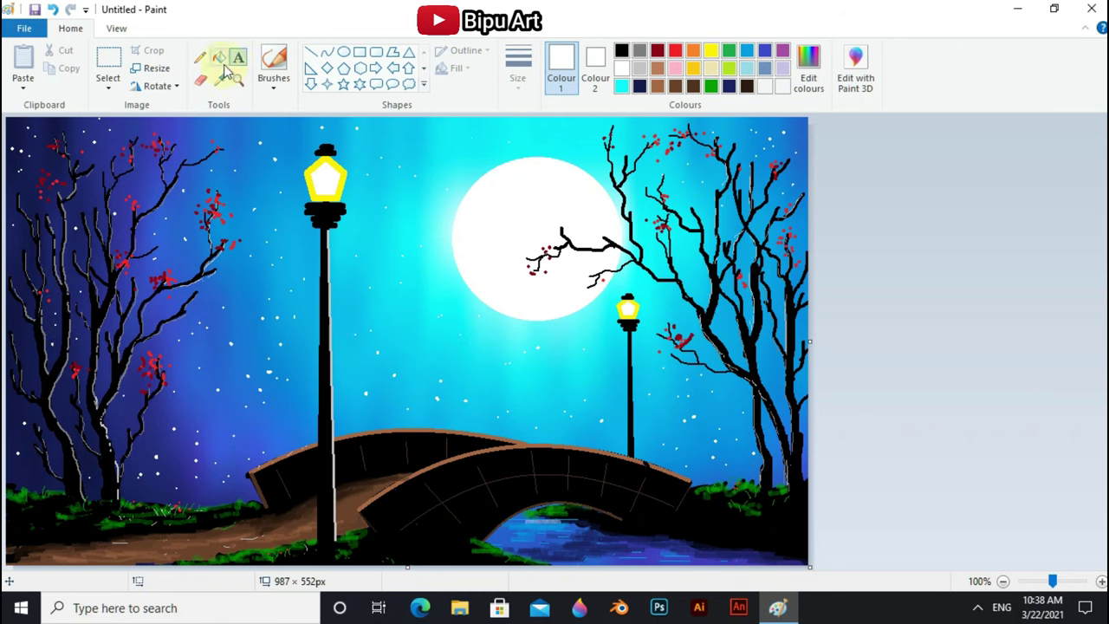
{"action": "left_click", "coordinate": [457, 67]}
{"action": "left_click", "coordinate": [477, 106]}
{"action": "left_click_drag", "start_coordinate": [16, 121], "coordinate": [806, 563]}
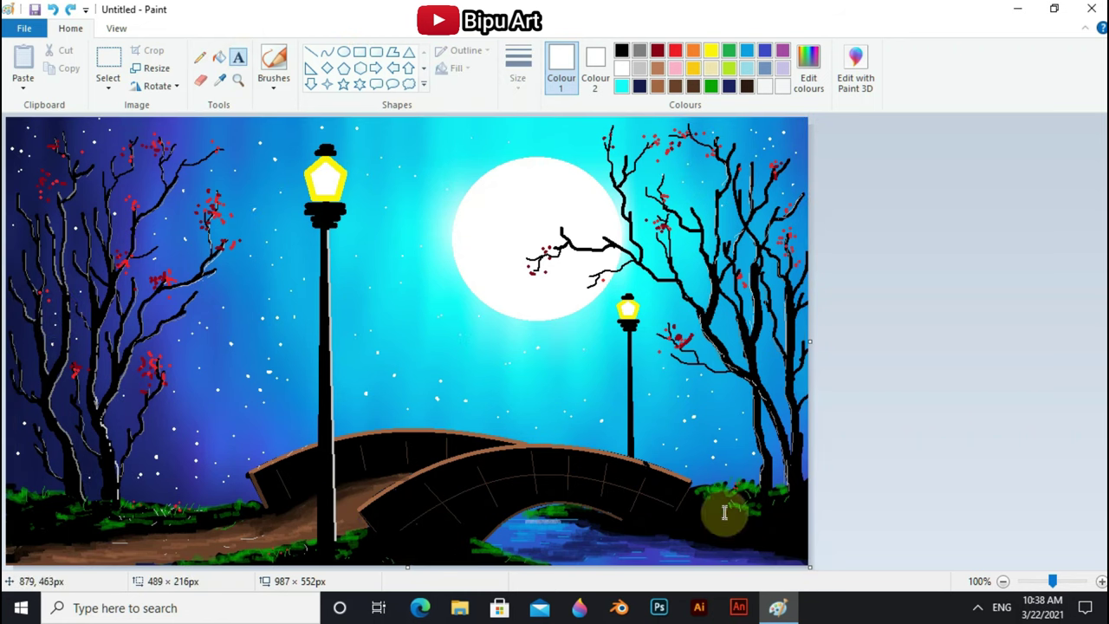
Step: Write the signature 'Bipu Art' in the bottom-right corner and commit it
{"action": "left_click", "coordinate": [723, 541]}
{"action": "type", "text": "Bipu Art"}
{"action": "left_click", "coordinate": [986, 441]}
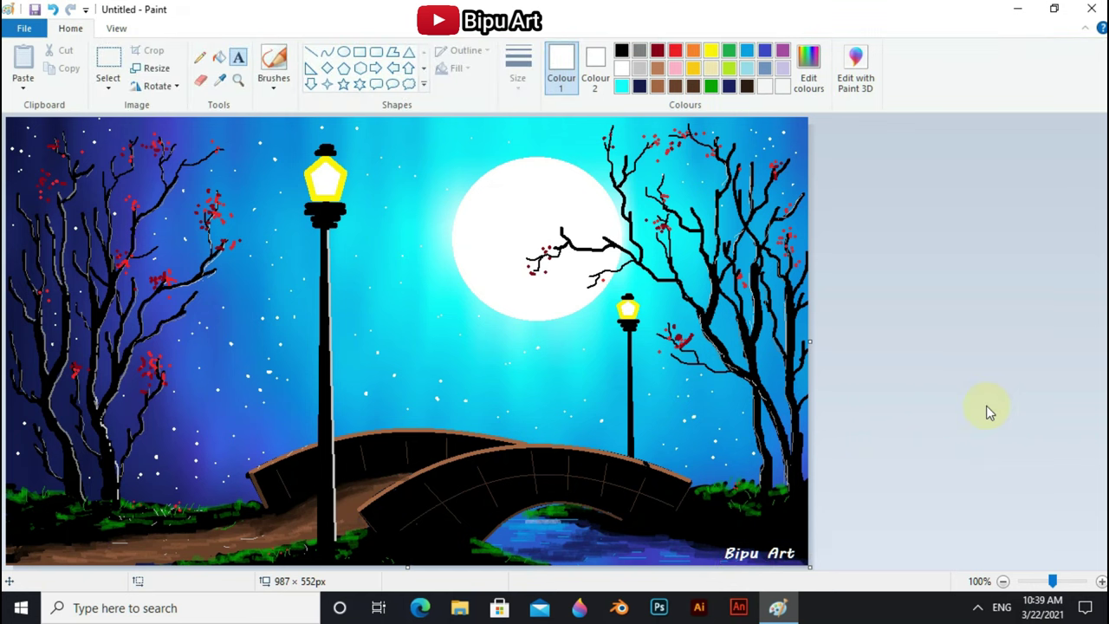
{"action": "left_click", "coordinate": [200, 57]}
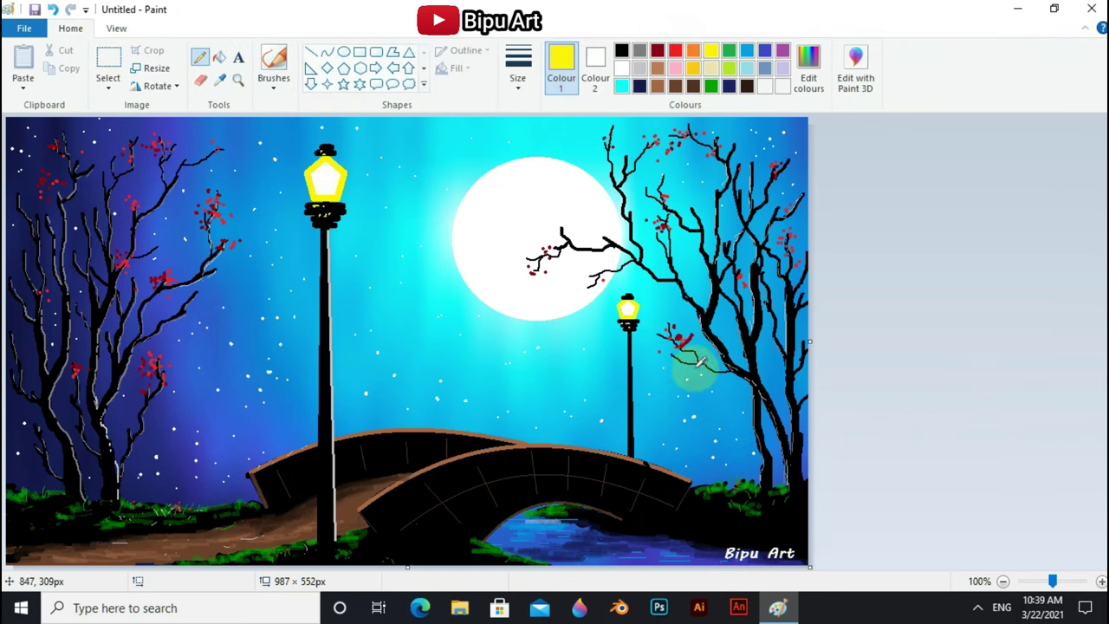